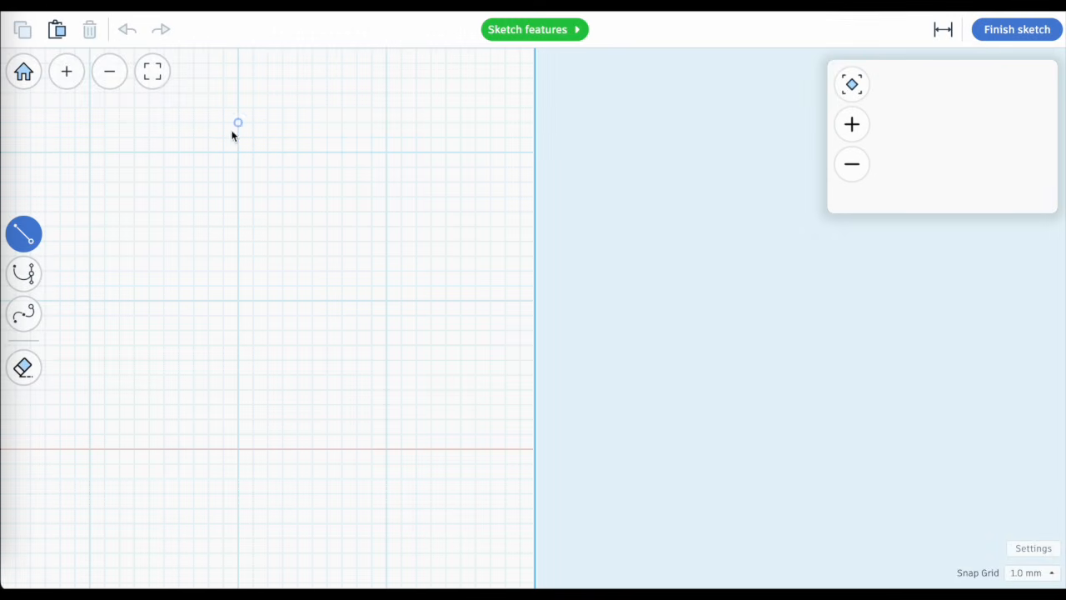
Draw a closed straight-line revolve profile with one vertical edge, two slanted edges and a projecting tab 7 mm long and 2 mm high
{"action": "left_click", "coordinate": [239, 122]}
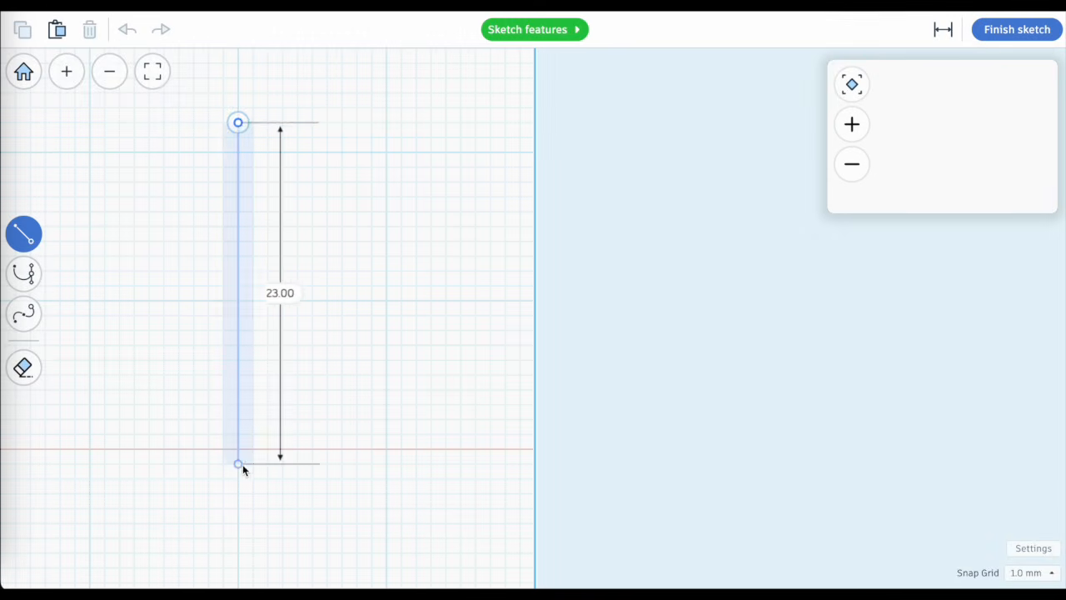
{"action": "left_click", "coordinate": [238, 449]}
{"action": "left_click", "coordinate": [386, 301]}
{"action": "left_click", "coordinate": [491, 300]}
{"action": "left_click", "coordinate": [490, 271]}
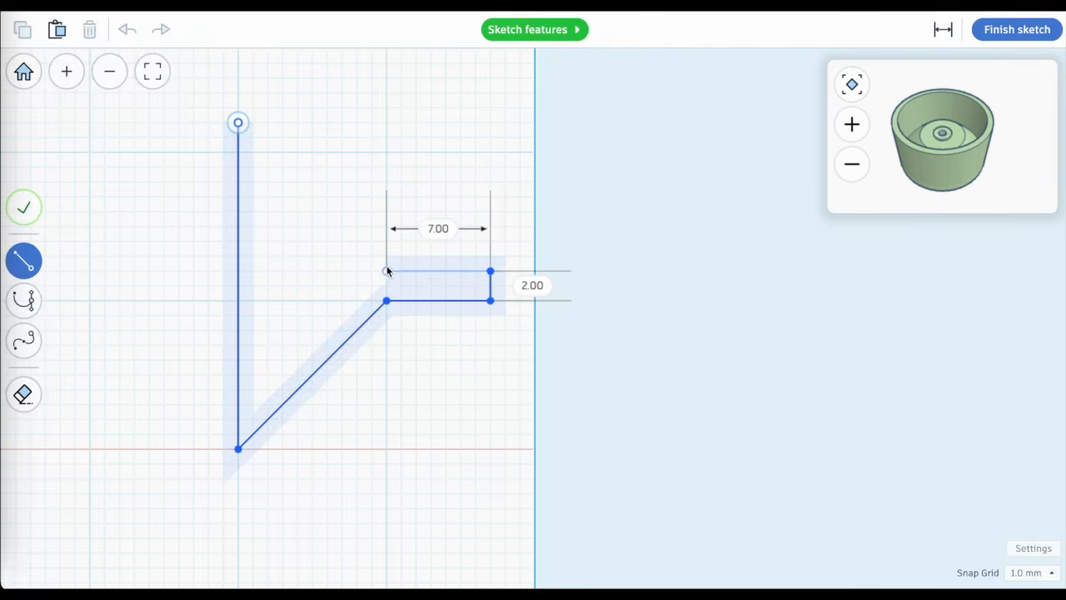
{"action": "left_click", "coordinate": [386, 271]}
{"action": "left_click", "coordinate": [238, 122]}
Switch to point editing, select all four points of the profile's tab together and move them 1 mm down
{"action": "left_click", "coordinate": [23, 321]}
{"action": "left_click_drag", "start_coordinate": [507, 241], "coordinate": [368, 340]}
{"action": "left_click_drag", "start_coordinate": [429, 289], "coordinate": [429, 304]}
{"action": "left_click", "coordinate": [417, 342]}
Turn the upper point joining slope and tab into a curve point with independent handles, and straighten the tab's upper edge
{"action": "left_click", "coordinate": [385, 286]}
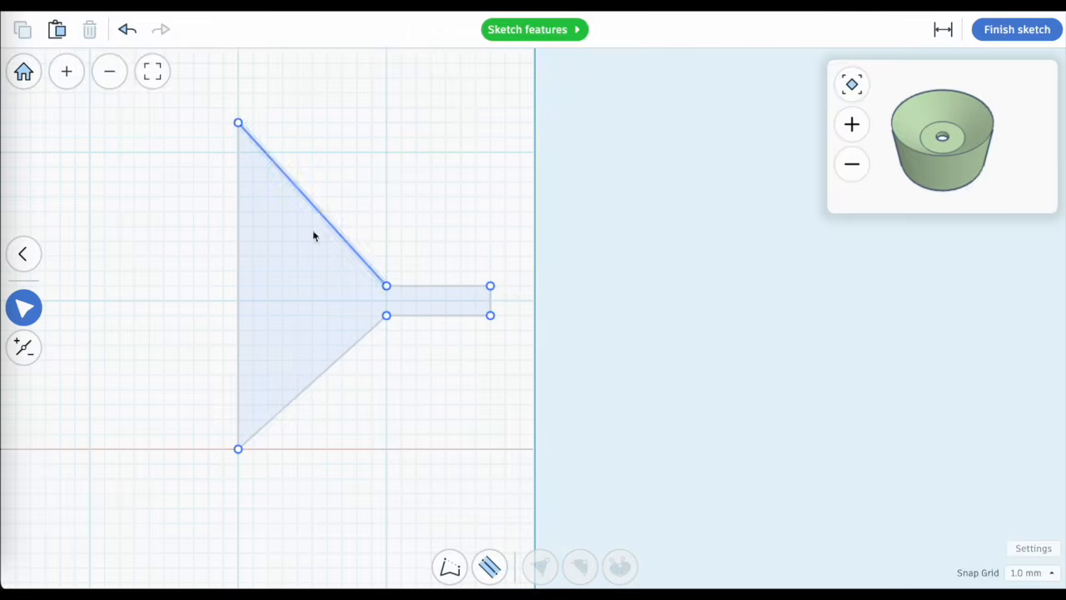
{"action": "left_click", "coordinate": [580, 568]}
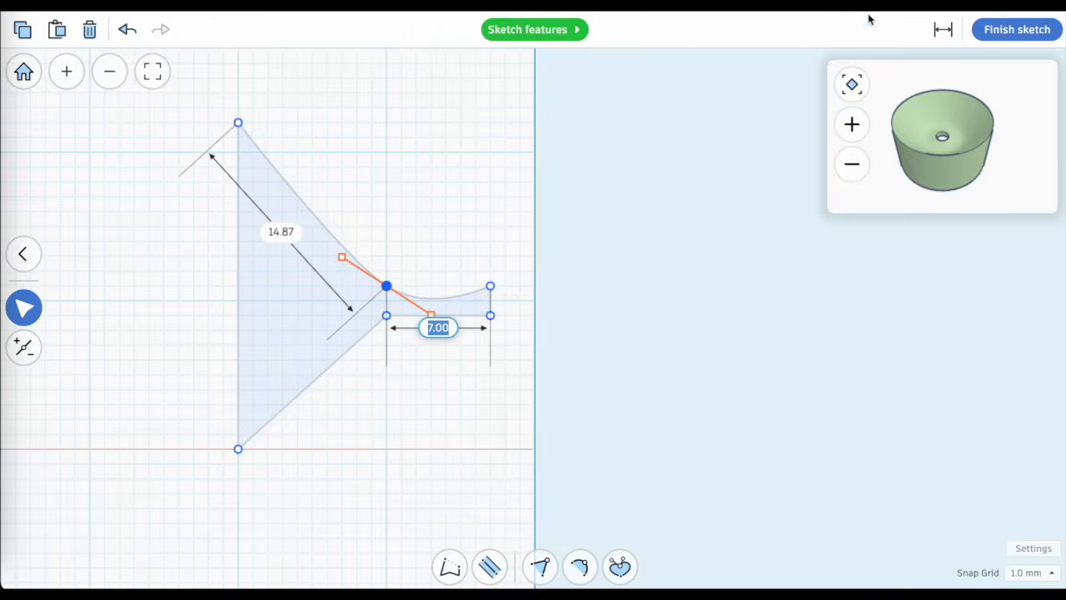
{"action": "left_click", "coordinate": [620, 568]}
{"action": "double_click", "coordinate": [434, 299]}
Give the lower point joining slope and tab independent curve handles, straightening the tab's lower edge and curving the lower slope
{"action": "left_click", "coordinate": [387, 316]}
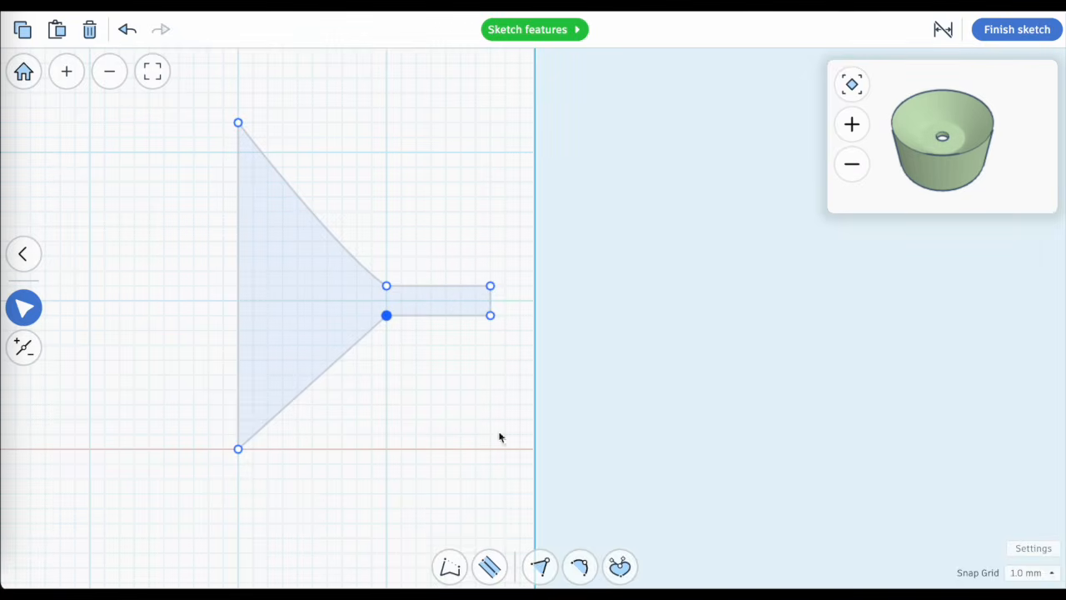
{"action": "left_click", "coordinate": [620, 568]}
{"action": "double_click", "coordinate": [443, 310]}
{"action": "left_click", "coordinate": [337, 343]}
Bend the upper slope further inward with its curve handle, finish the revolve sketch and deselect the resulting shape
{"action": "left_click", "coordinate": [354, 261]}
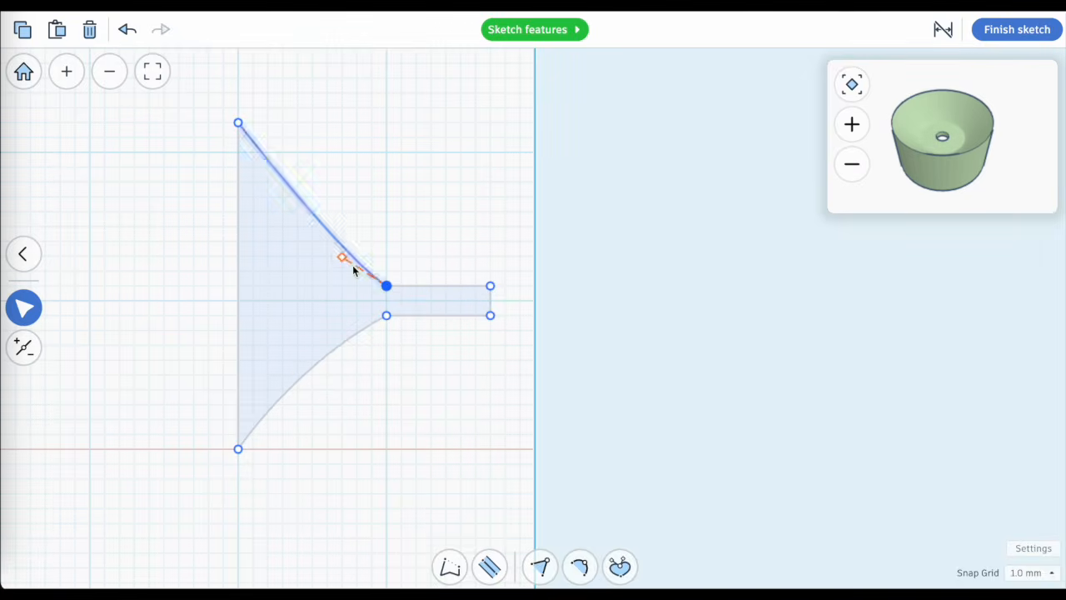
{"action": "left_click_drag", "start_coordinate": [343, 257], "coordinate": [305, 233]}
{"action": "left_click", "coordinate": [392, 435]}
{"action": "left_click", "coordinate": [1018, 30]}
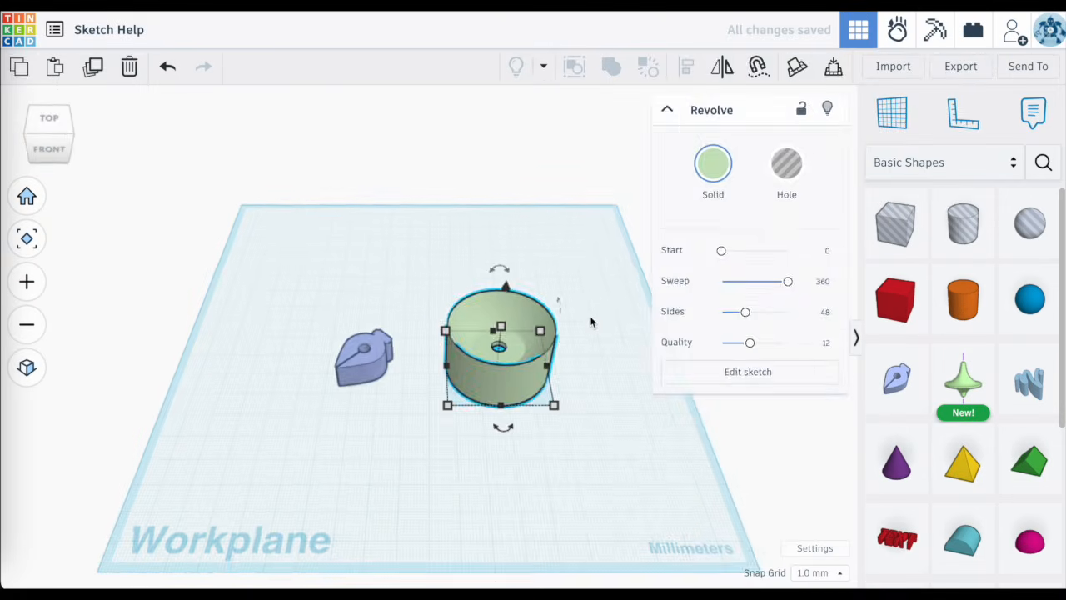
{"action": "left_click", "coordinate": [633, 501]}
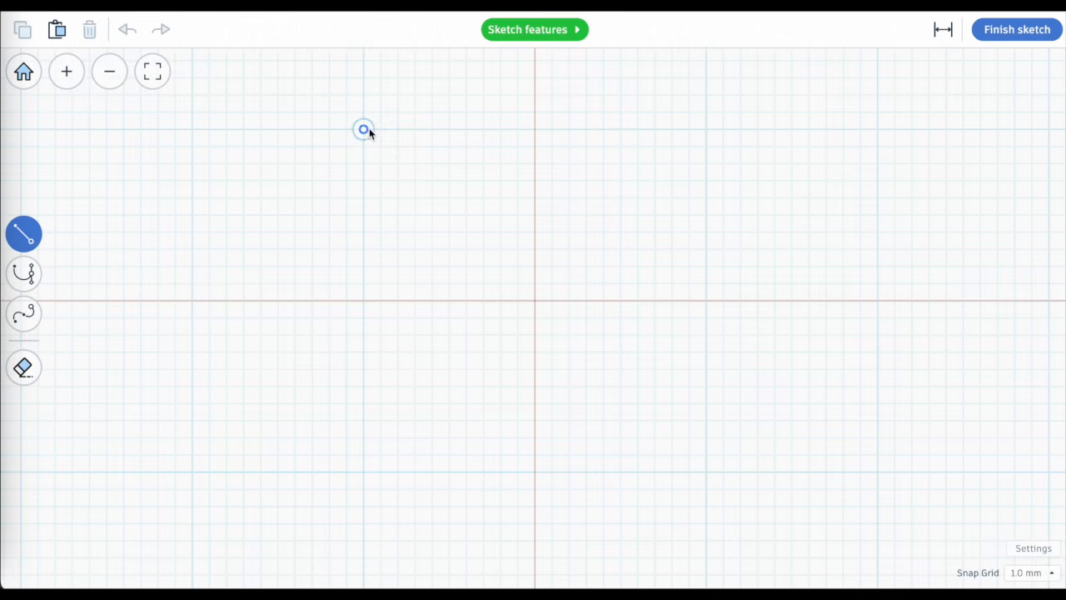
Try to draw a 20 mm square outline with a pointed side using straight lines, and switch to the Eraser
{"action": "left_click", "coordinate": [364, 129]}
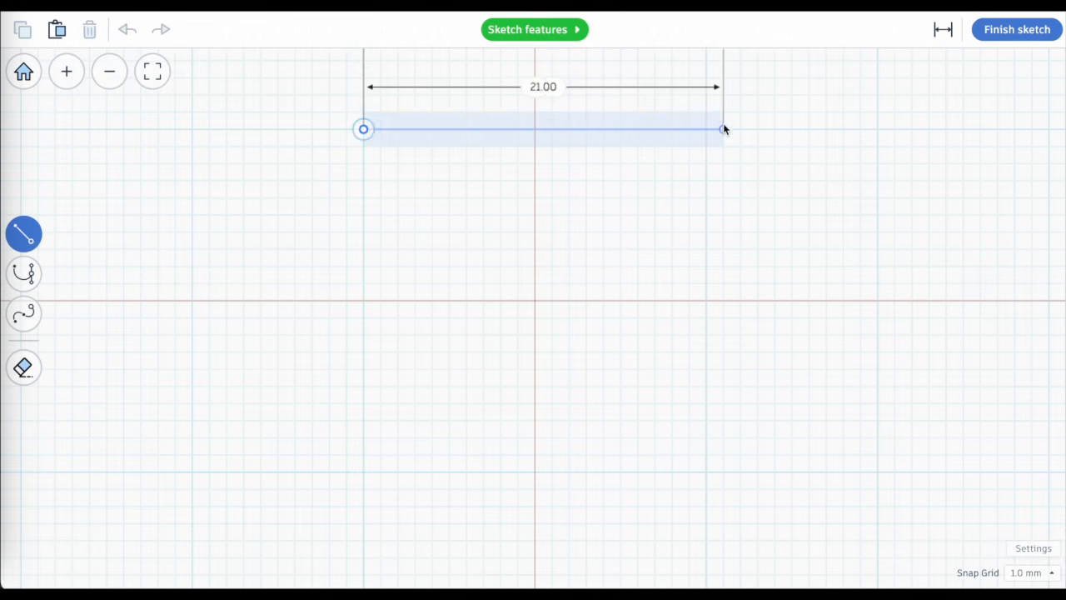
{"action": "left_click", "coordinate": [707, 129]}
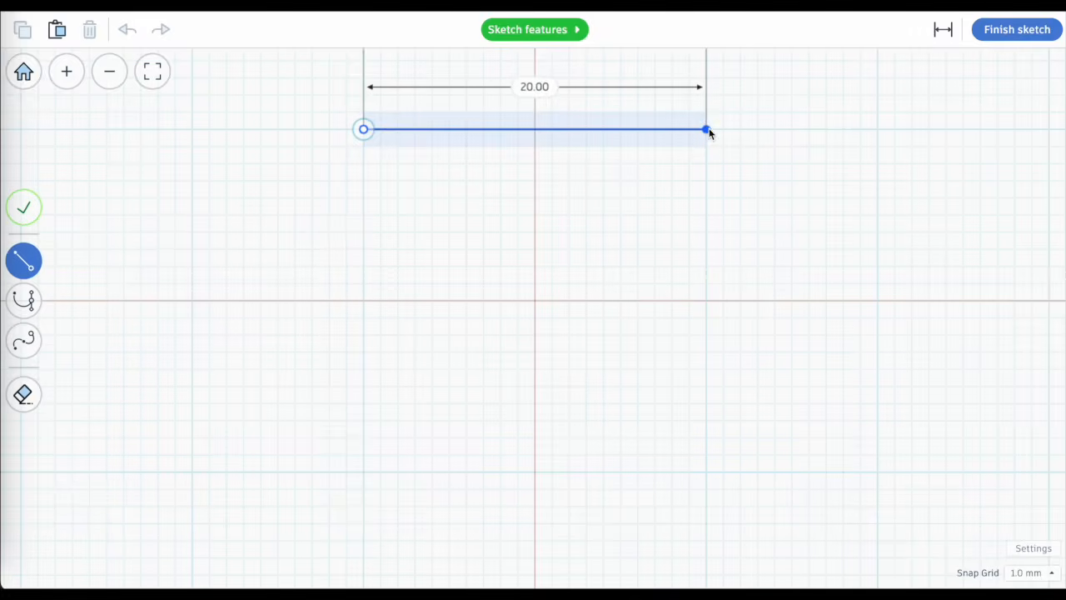
{"action": "left_click", "coordinate": [706, 472]}
{"action": "left_click", "coordinate": [363, 473]}
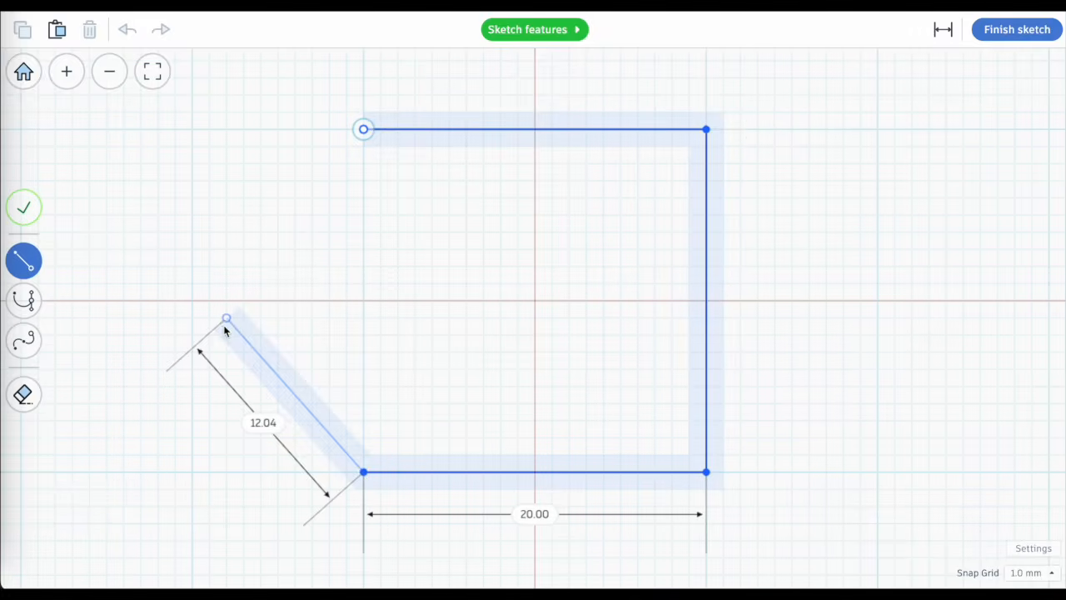
{"action": "left_click", "coordinate": [192, 301]}
{"action": "left_click", "coordinate": [364, 266]}
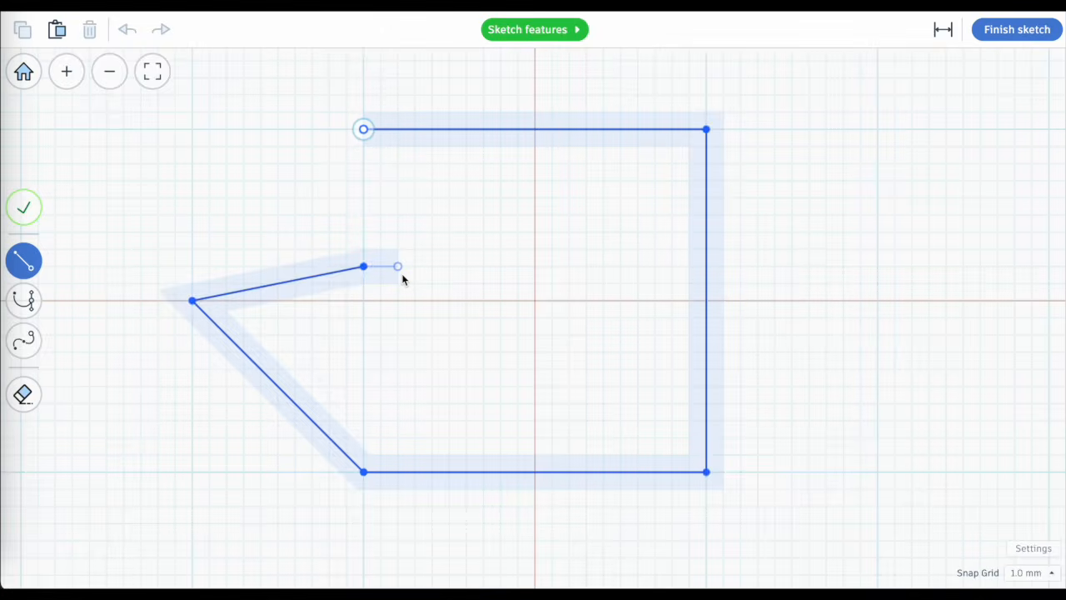
{"action": "left_click", "coordinate": [25, 399]}
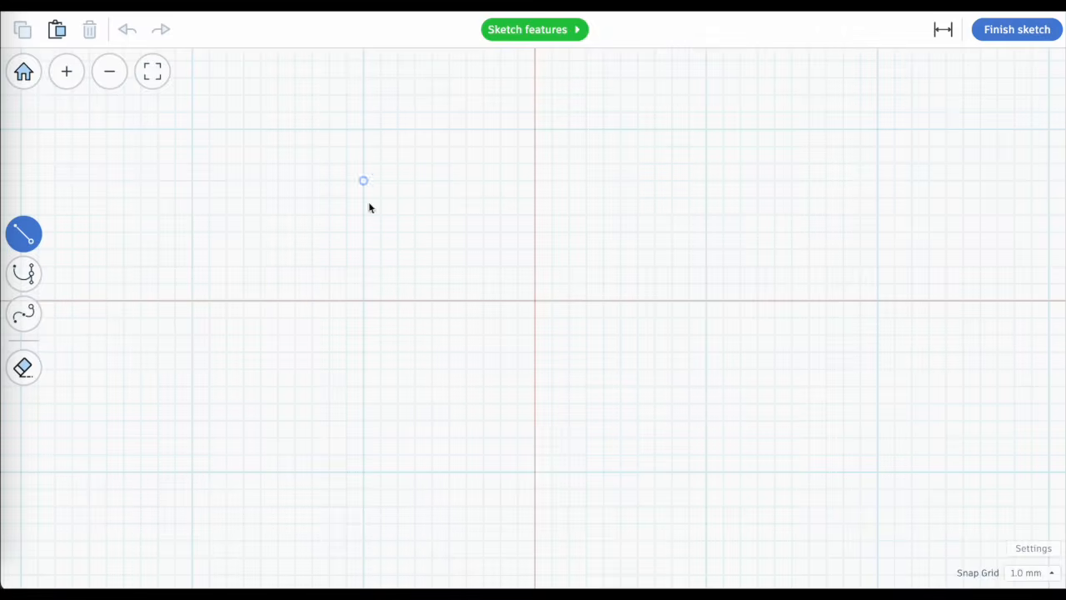
Draw an open straight-line outline 20 mm wide and 19 mm high, with a point on one side and a segment running back inward
{"action": "left_click", "coordinate": [364, 131]}
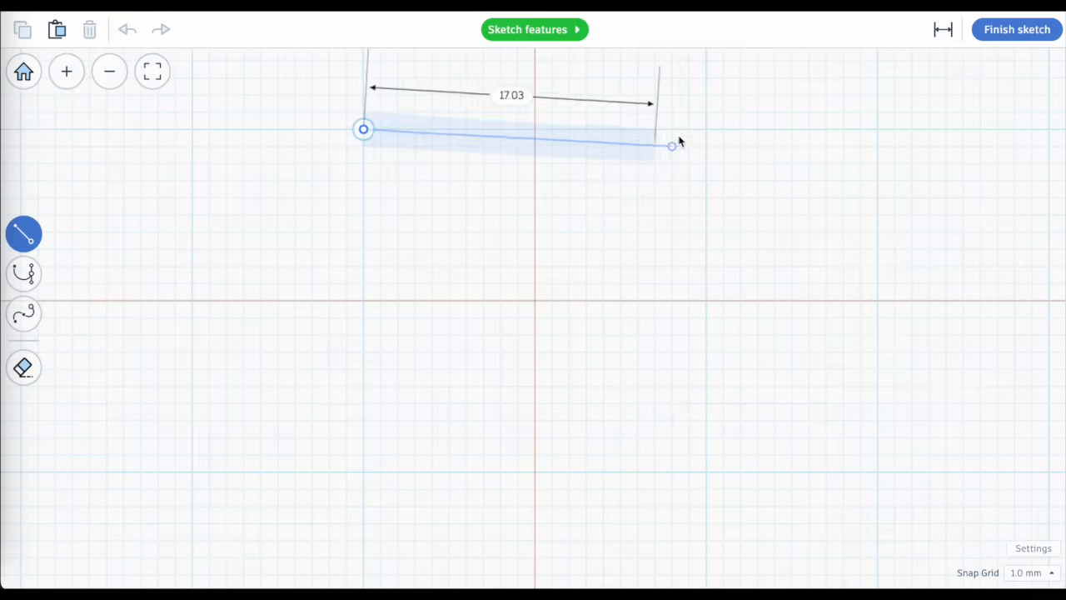
{"action": "left_click", "coordinate": [706, 129]}
{"action": "left_click", "coordinate": [706, 457]}
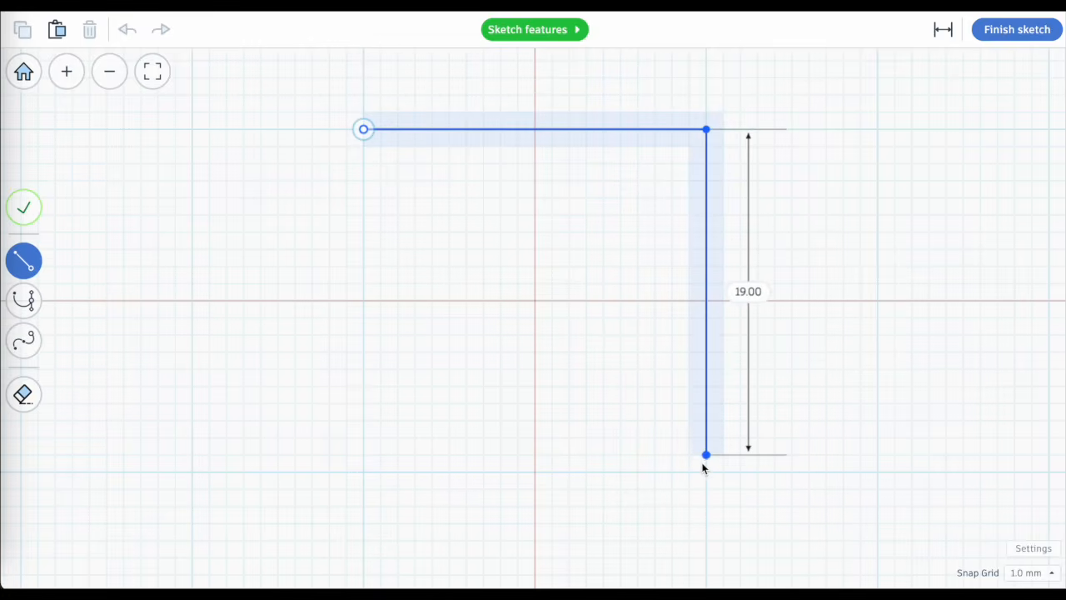
{"action": "left_click", "coordinate": [363, 456]}
{"action": "left_click", "coordinate": [175, 300]}
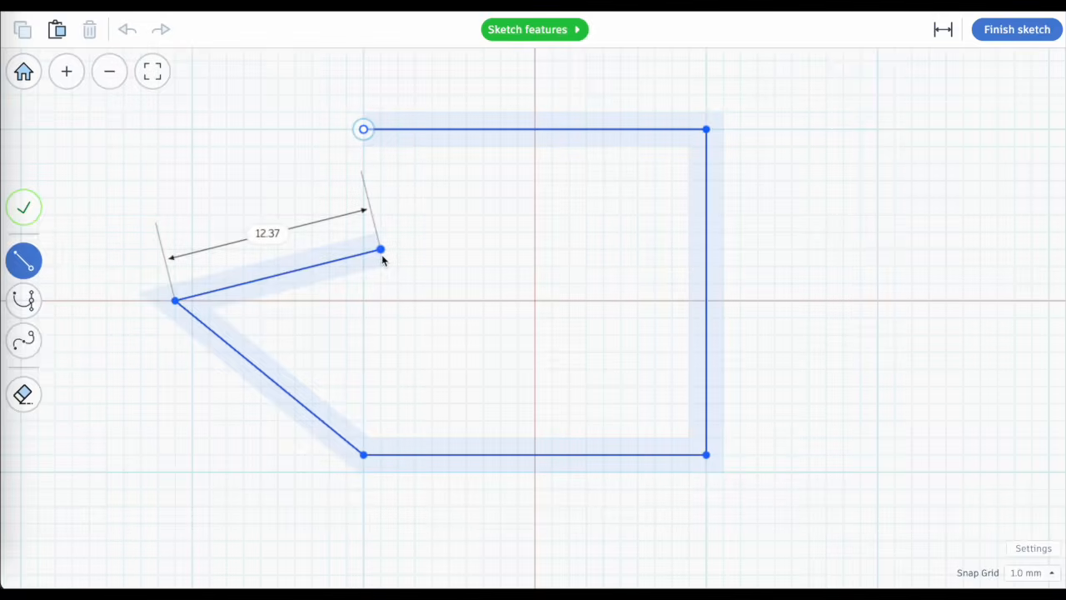
{"action": "left_click", "coordinate": [383, 257]}
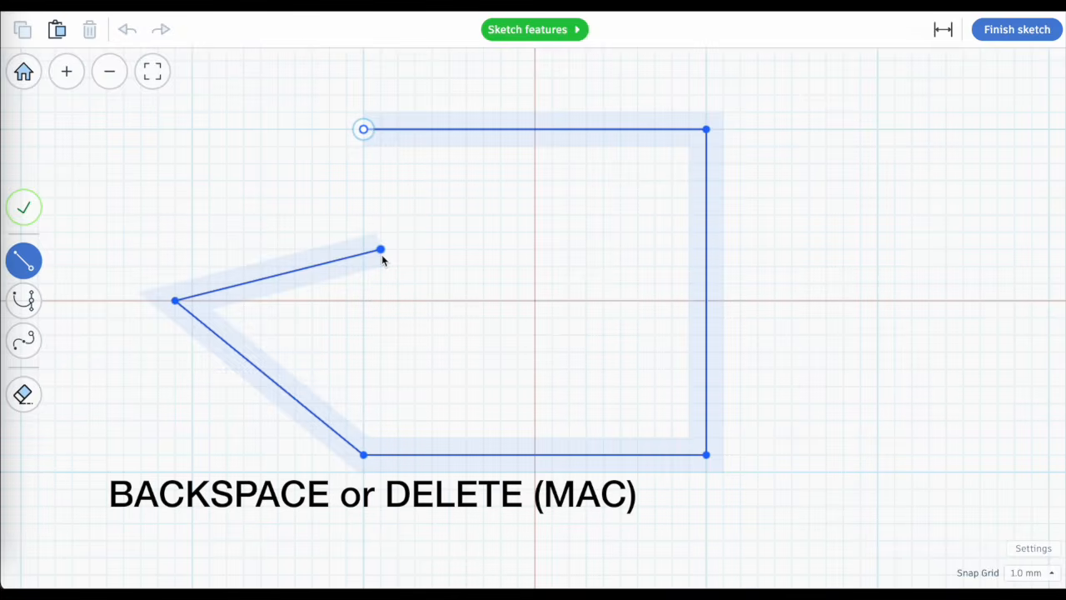
Remove the last four placed points of the open outline one at a time, keeping only its 20 mm upper edge
{"action": "key", "text": "BackSpace"}
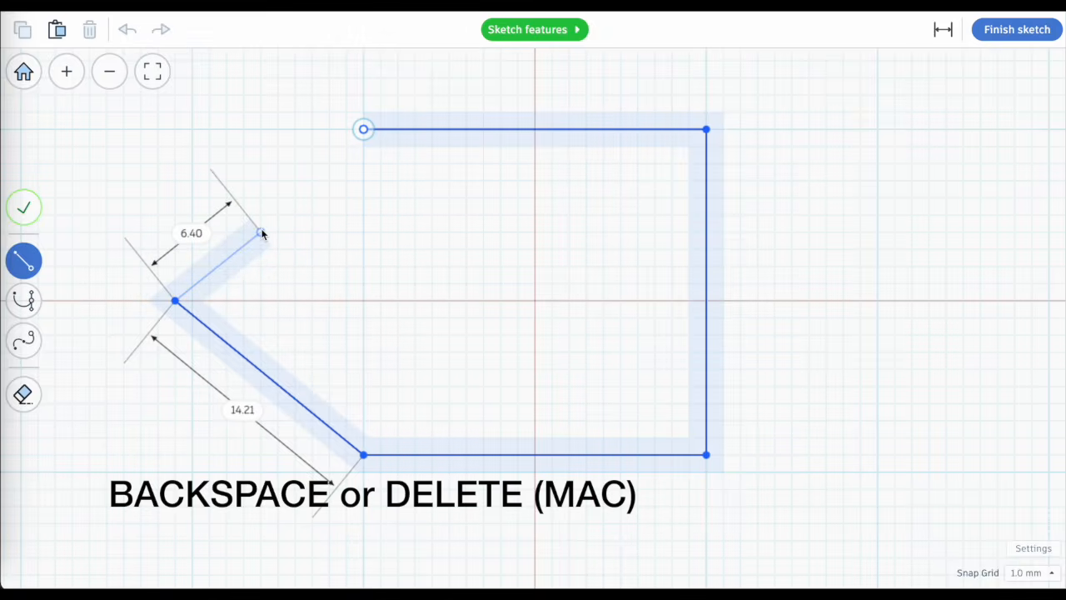
{"action": "key", "text": "BackSpace"}
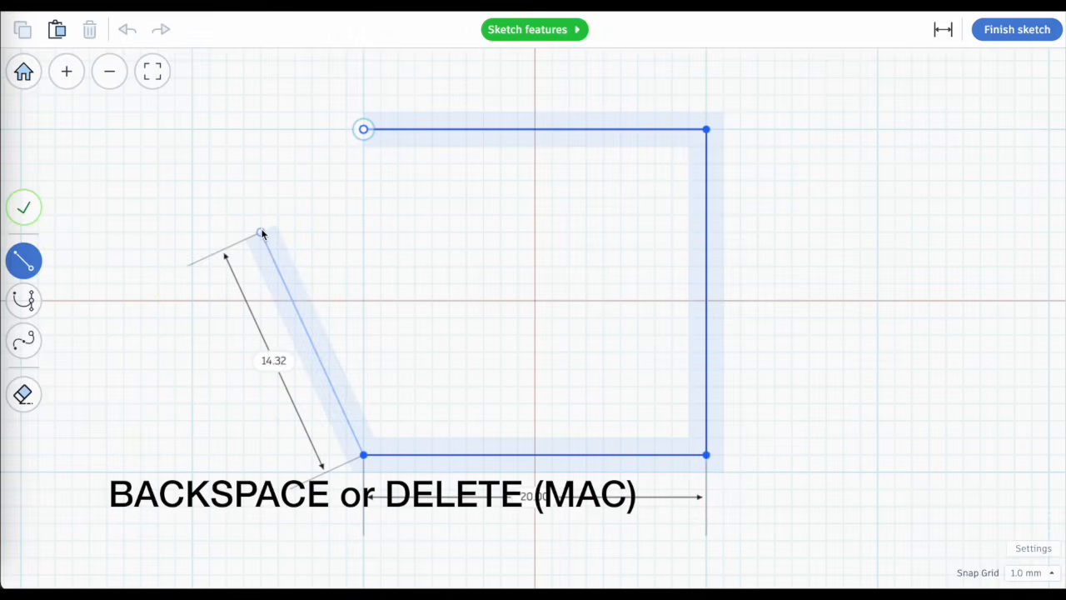
{"action": "key", "text": "BackSpace"}
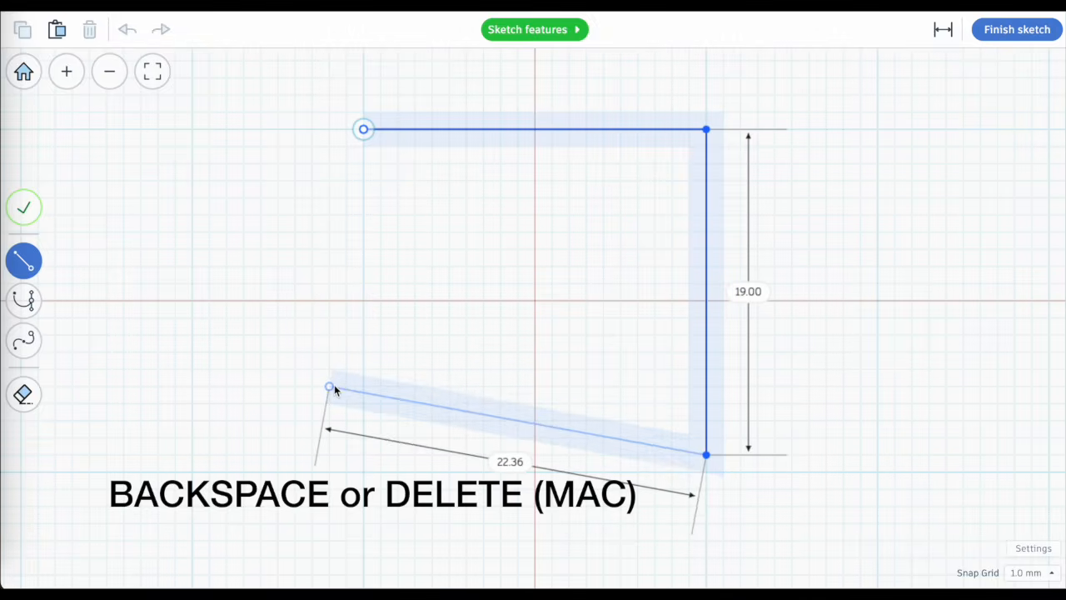
{"action": "key", "text": "BackSpace"}
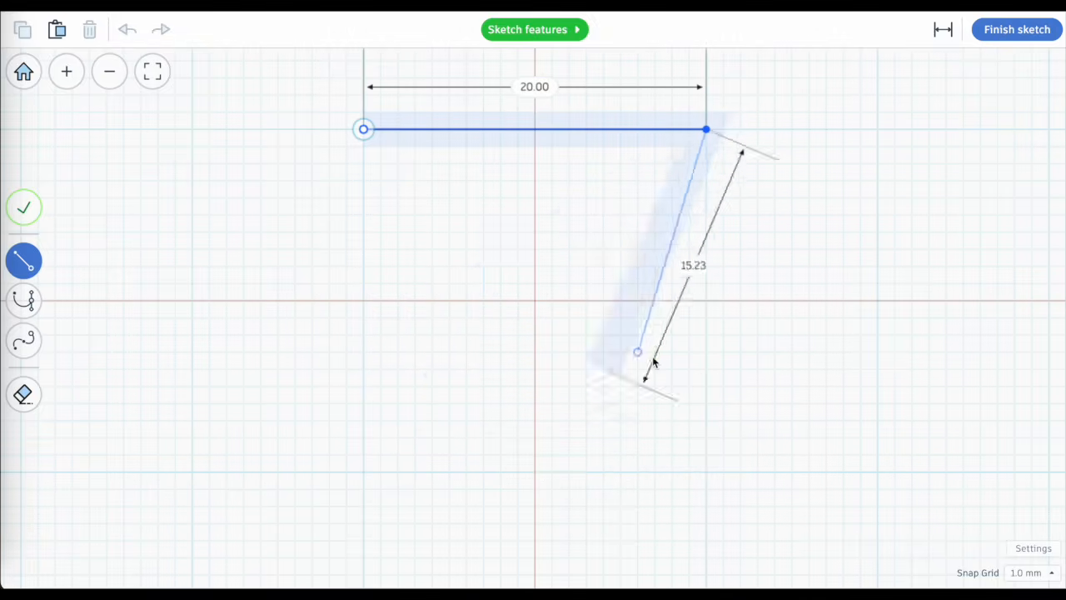
Continue the outline from the upper edge with a 20 mm vertical edge, a 20 mm lower edge and a slanted segment to the horizontal axis
{"action": "left_click", "coordinate": [704, 475]}
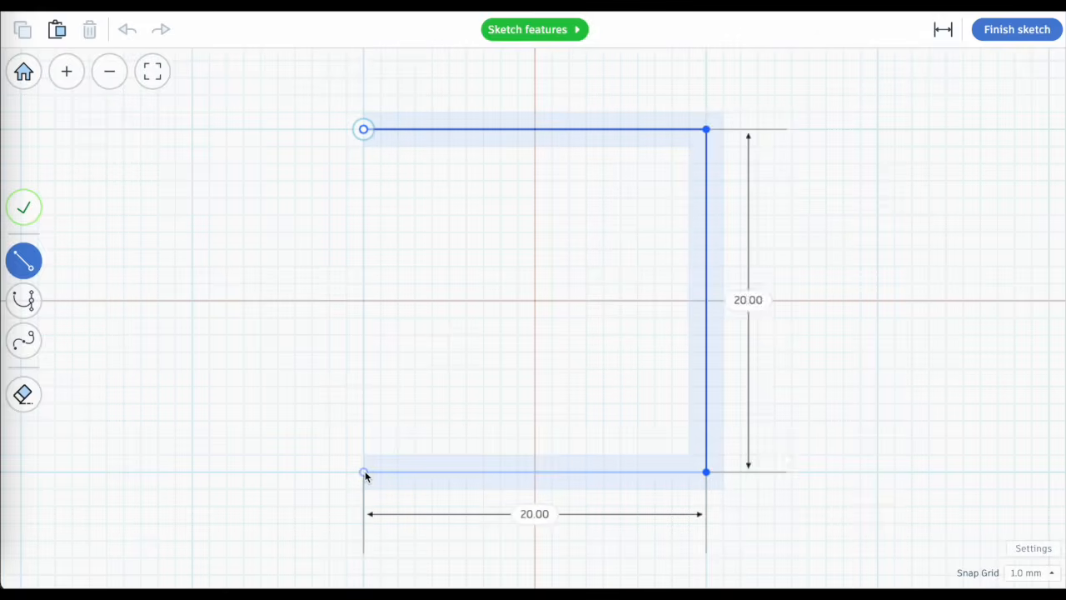
{"action": "left_click", "coordinate": [364, 472]}
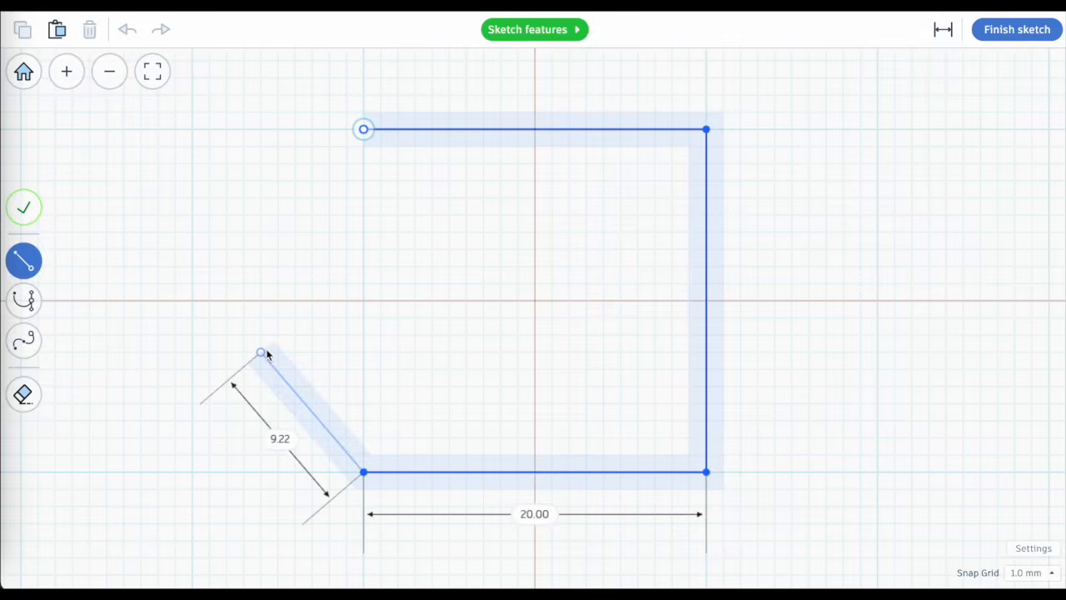
{"action": "left_click", "coordinate": [191, 301]}
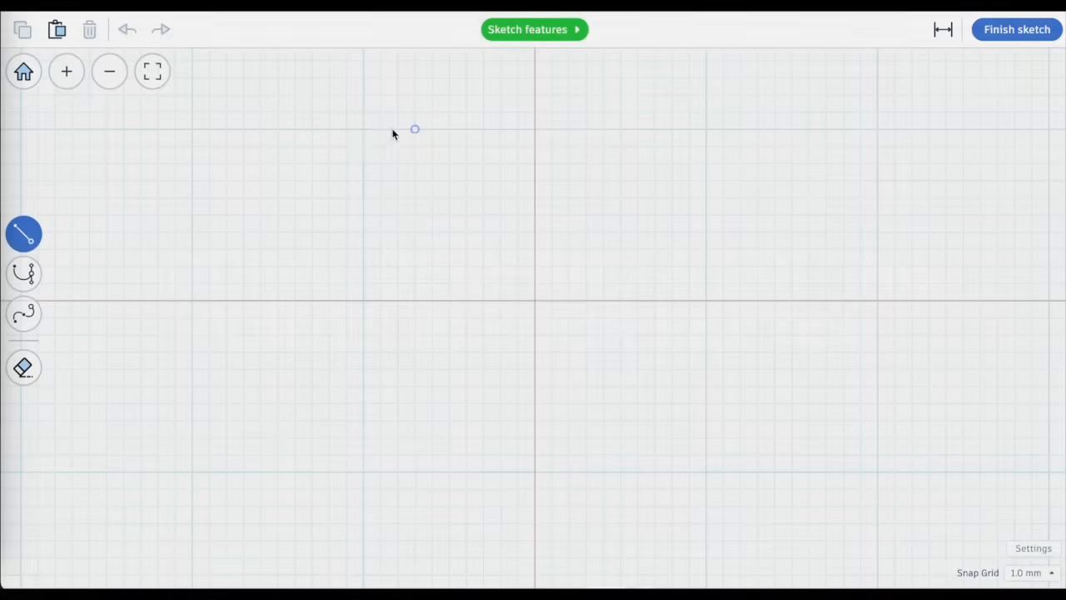
Draw a closed straight-line shape with 20 mm upper, right and lower edges and a left side formed by a point and a notch above it
{"action": "left_click", "coordinate": [363, 129]}
{"action": "left_click", "coordinate": [702, 131]}
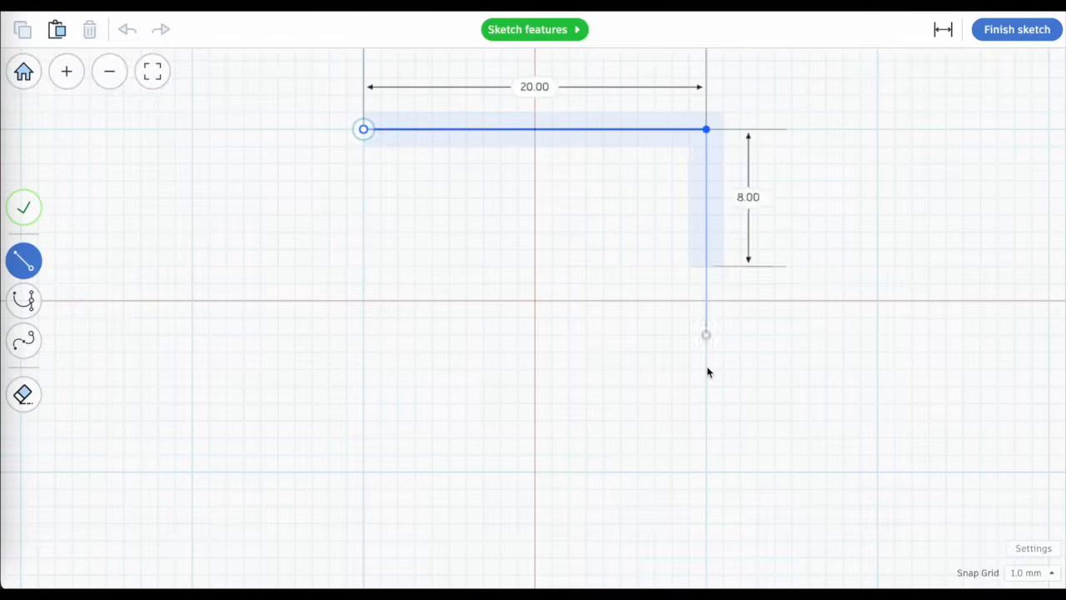
{"action": "left_click", "coordinate": [706, 472]}
{"action": "left_click", "coordinate": [363, 472]}
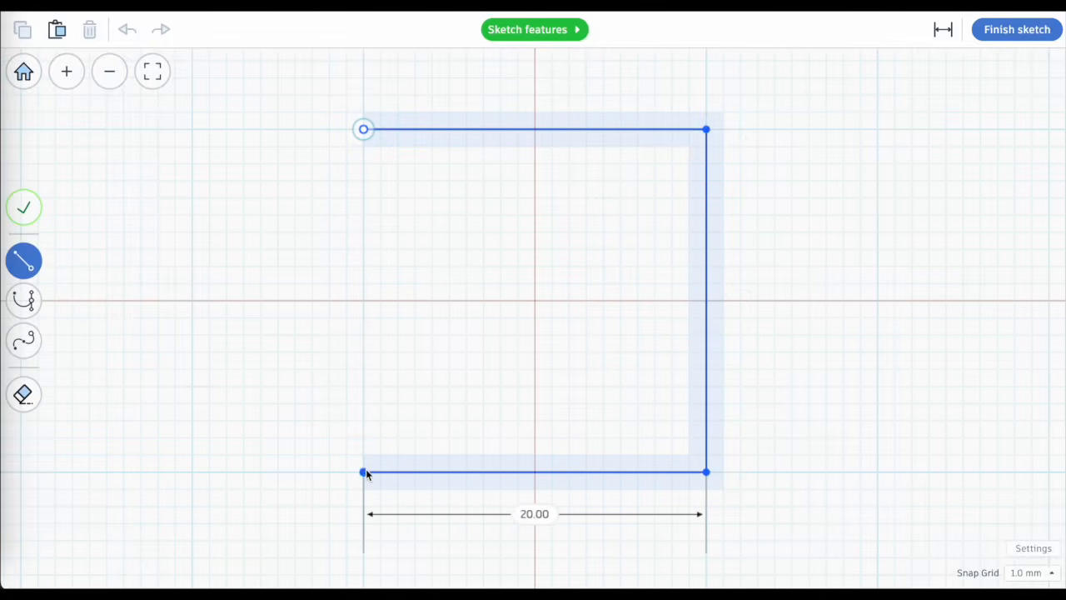
{"action": "left_click", "coordinate": [191, 308]}
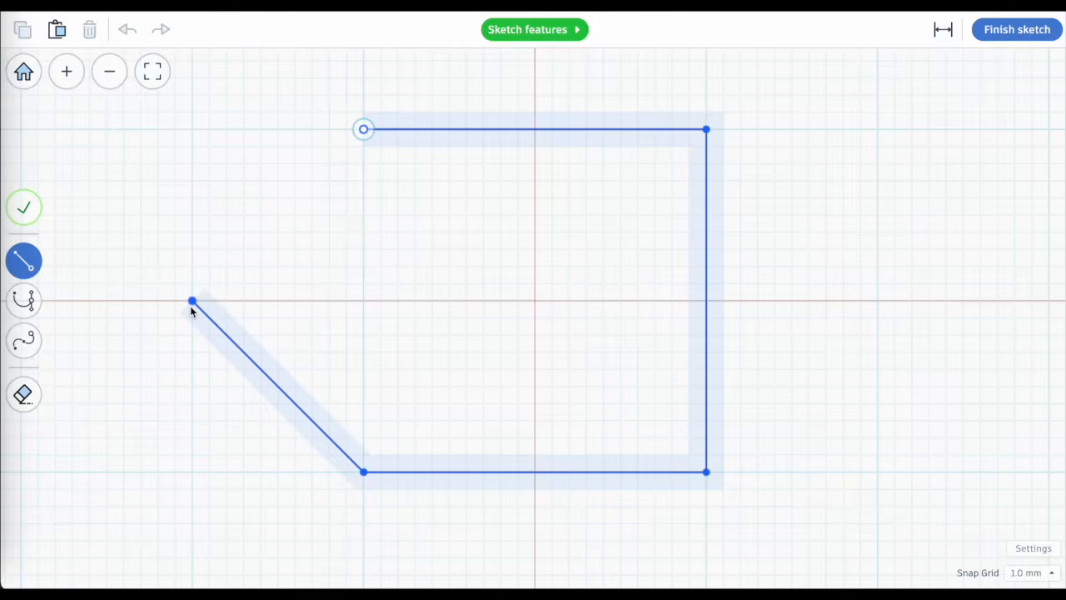
{"action": "left_click", "coordinate": [347, 249]}
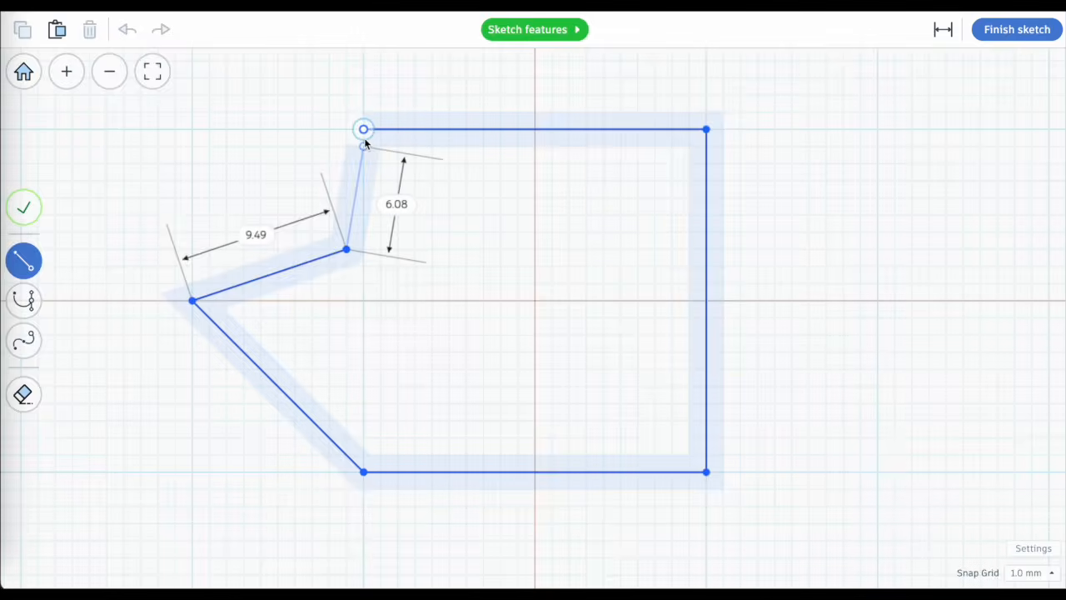
{"action": "left_click", "coordinate": [364, 131]}
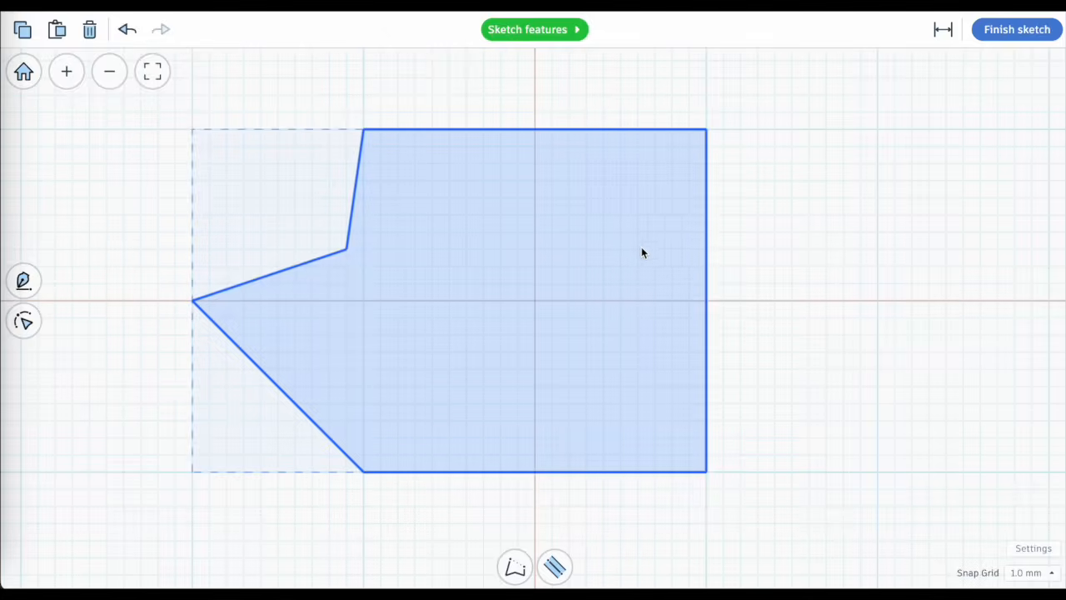
Move the whole closed shape 2 mm to the left and 1 mm down on the grid
{"action": "left_click_drag", "start_coordinate": [687, 147], "coordinate": [679, 175]}
{"action": "left_click", "coordinate": [649, 363]}
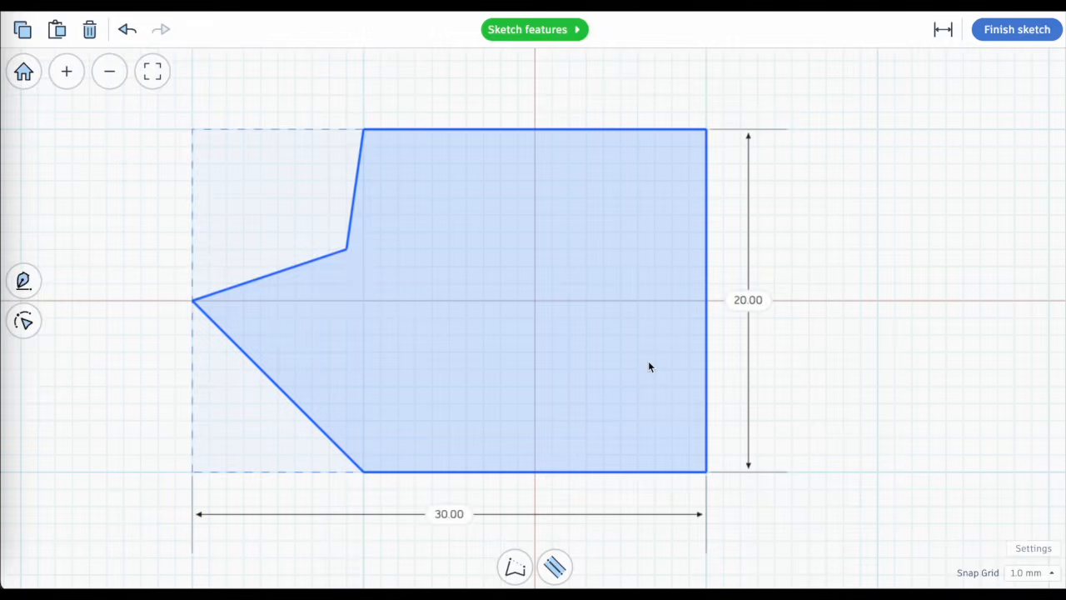
{"action": "mouse_move", "coordinate": [600, 348]}
{"action": "left_mouse_down"}
{"action": "mouse_move", "coordinate": [718, 326]}
{"action": "mouse_move", "coordinate": [556, 362]}
{"action": "left_mouse_up"}
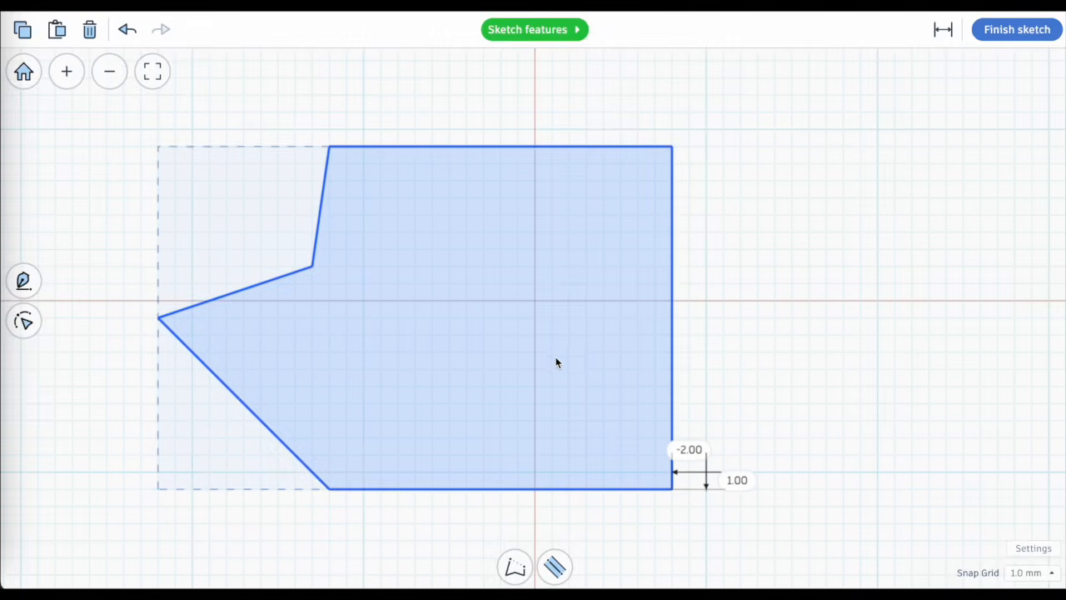
Try hollowing the shape into a 2.0 mm wide outline and switch it back to solid
{"action": "left_click", "coordinate": [556, 567]}
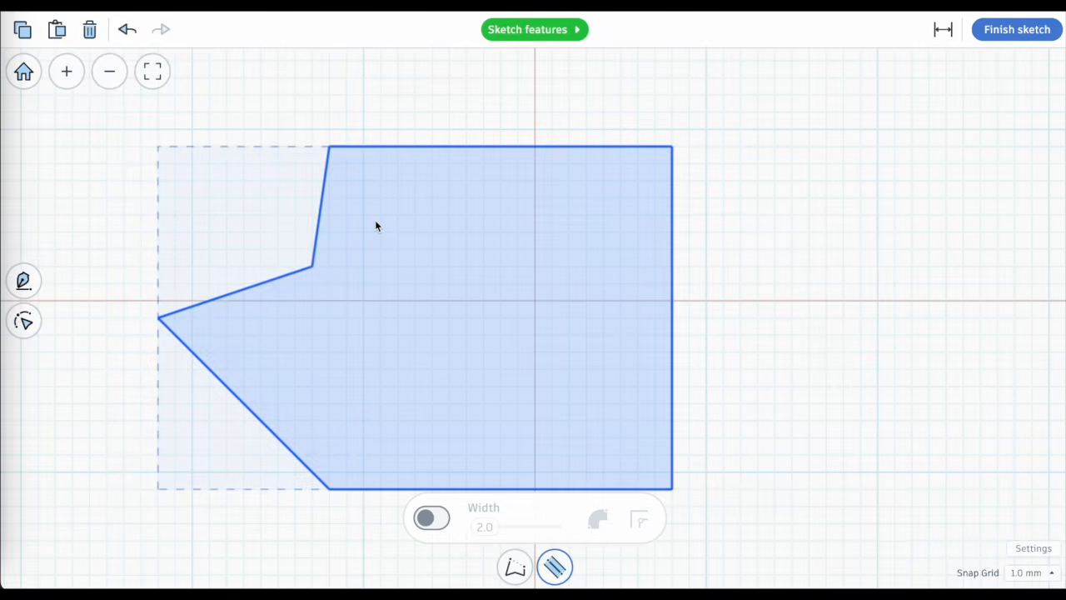
{"action": "left_click", "coordinate": [430, 519]}
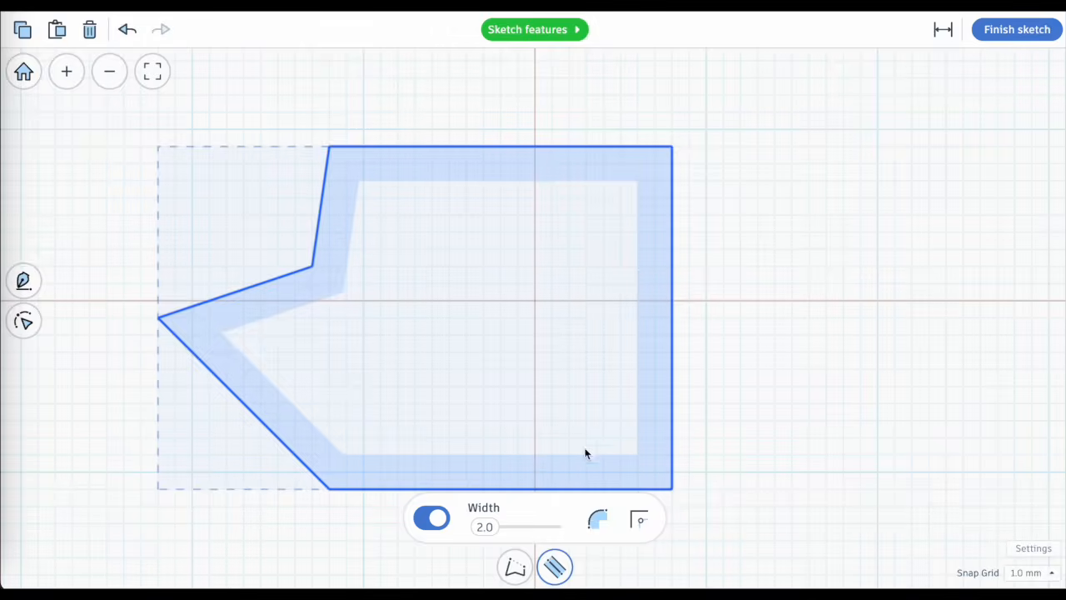
{"action": "left_click", "coordinate": [434, 517]}
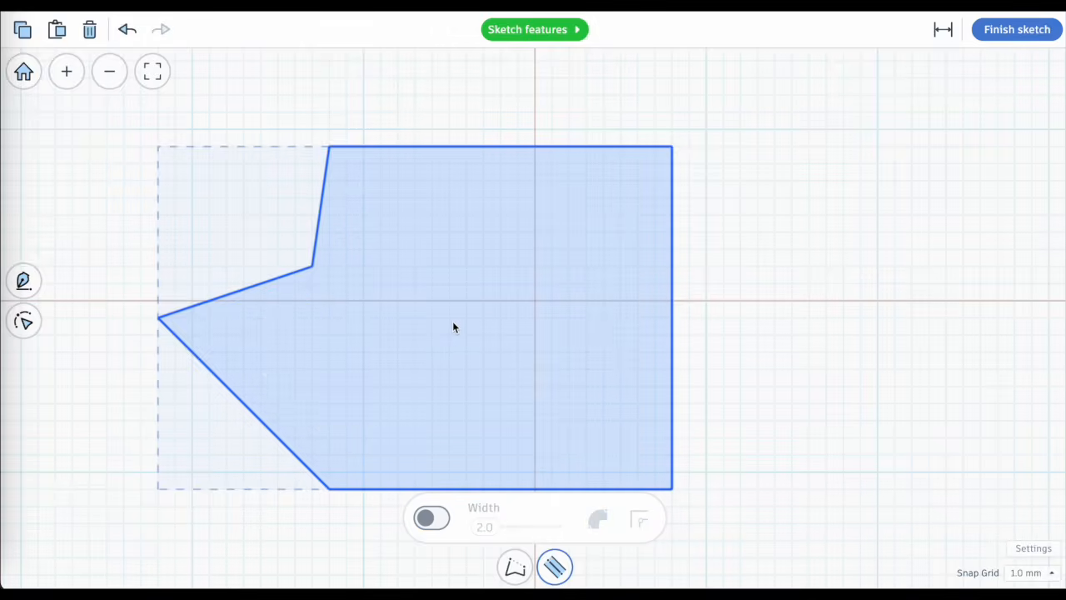
Add a point on the closed shape's upper edge at the vertical axis and move it about 4.93 mm to the left
{"action": "double_click", "coordinate": [453, 243]}
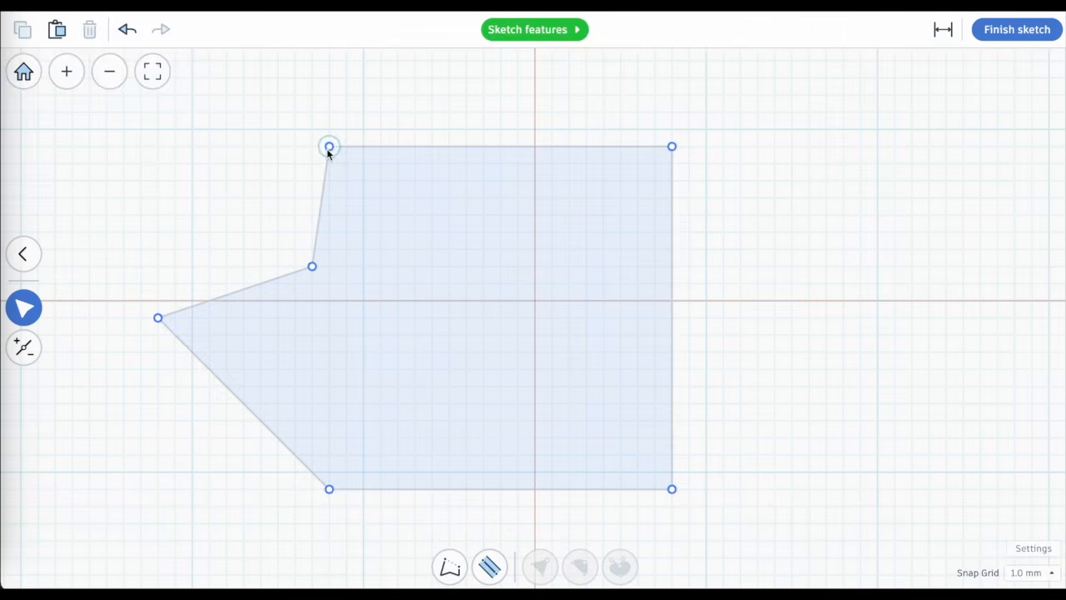
{"action": "left_click", "coordinate": [458, 284]}
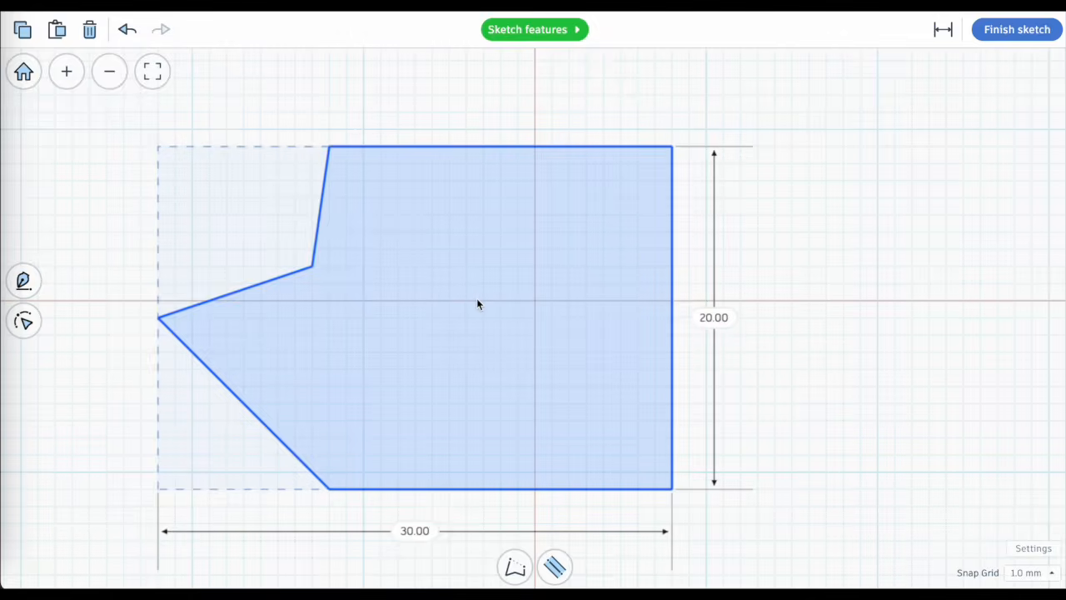
{"action": "left_click", "coordinate": [23, 327]}
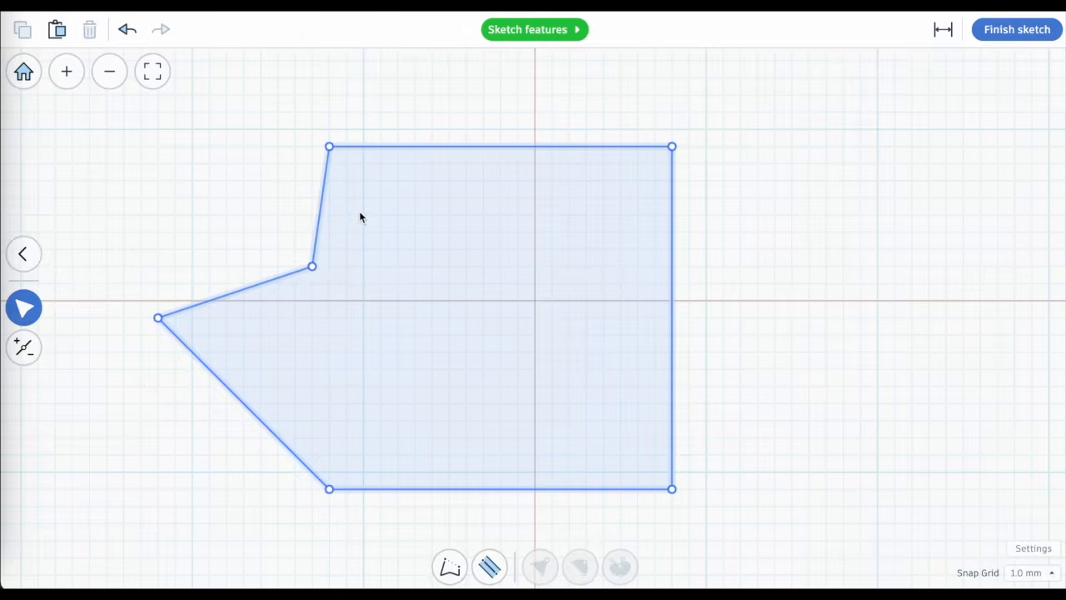
{"action": "left_click", "coordinate": [454, 569]}
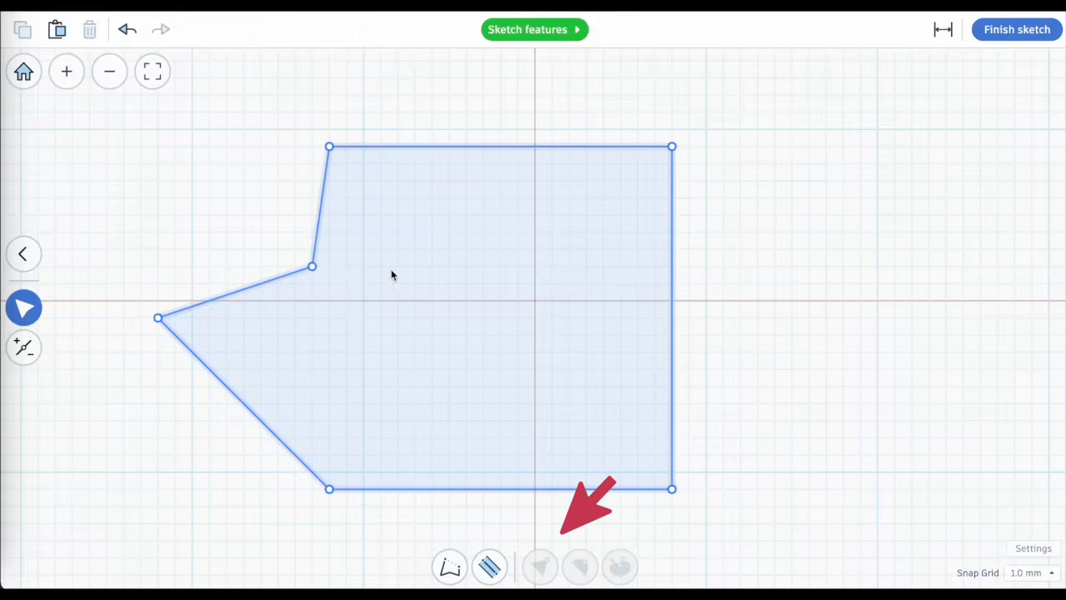
{"action": "left_click", "coordinate": [23, 350]}
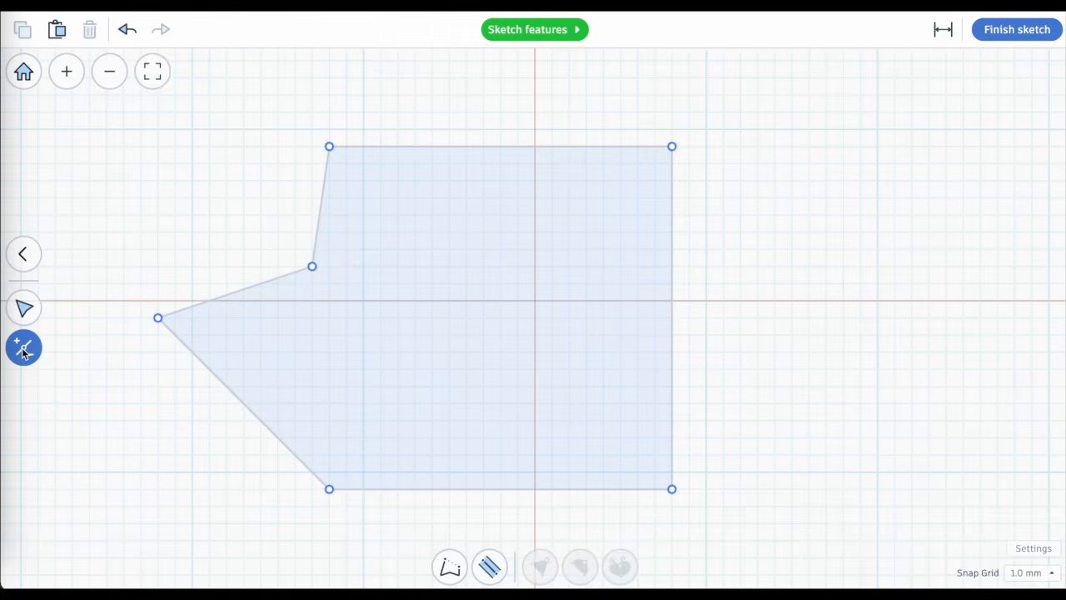
{"action": "left_click", "coordinate": [534, 148]}
{"action": "left_click", "coordinate": [25, 310]}
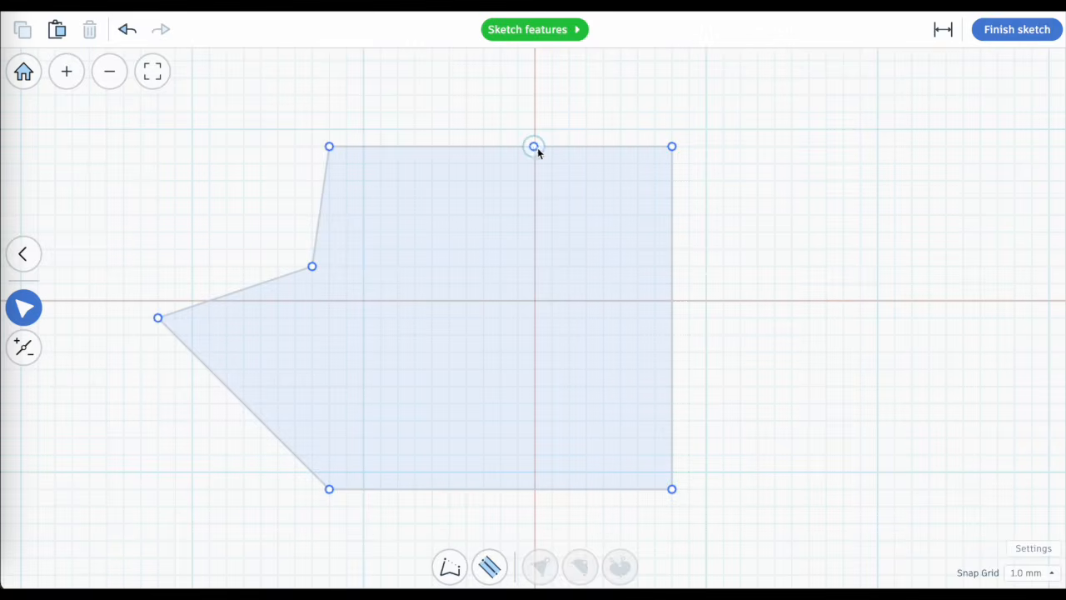
{"action": "left_click_drag", "start_coordinate": [533, 149], "coordinate": [453, 158]}
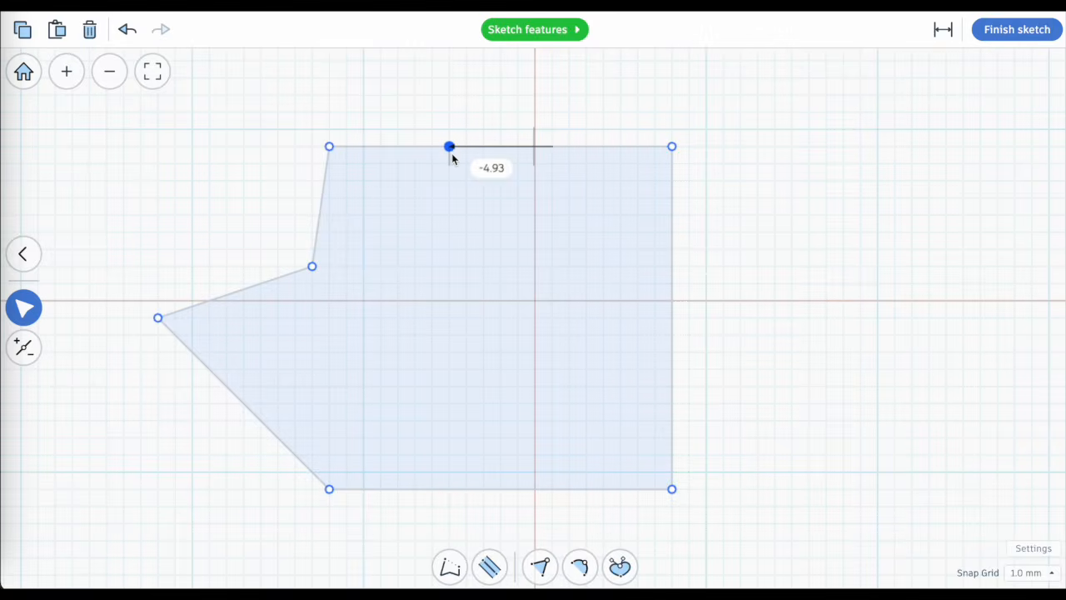
Add a trial point on the right part of the upper edge and remove it again
{"action": "left_click", "coordinate": [28, 340]}
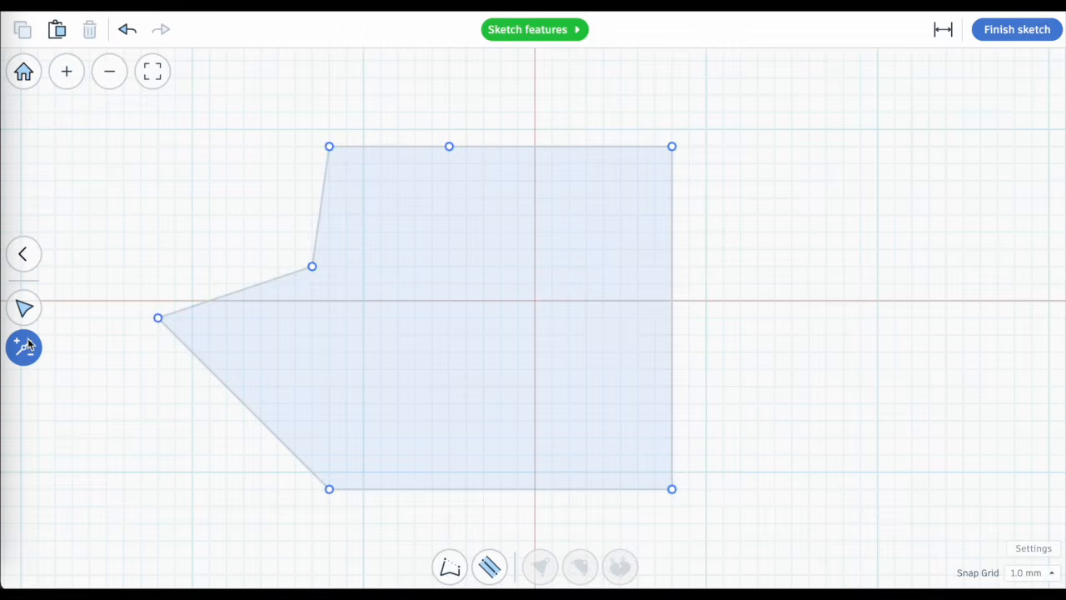
{"action": "left_click", "coordinate": [577, 146]}
{"action": "left_click", "coordinate": [576, 149]}
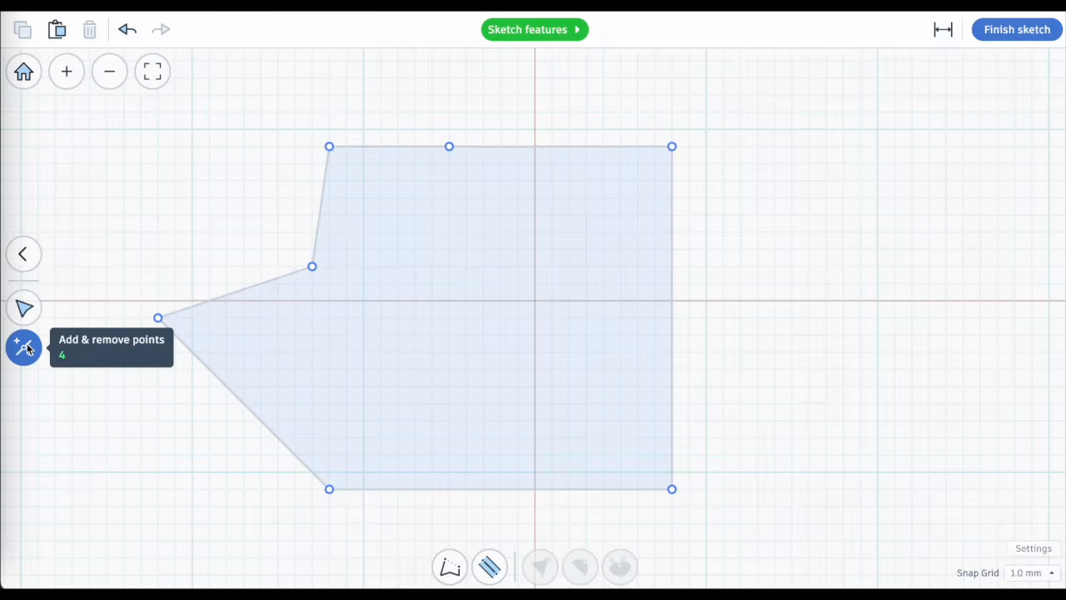
Convert the raised point above the upper edge into a smooth curve point with handles
{"action": "left_click", "coordinate": [24, 309]}
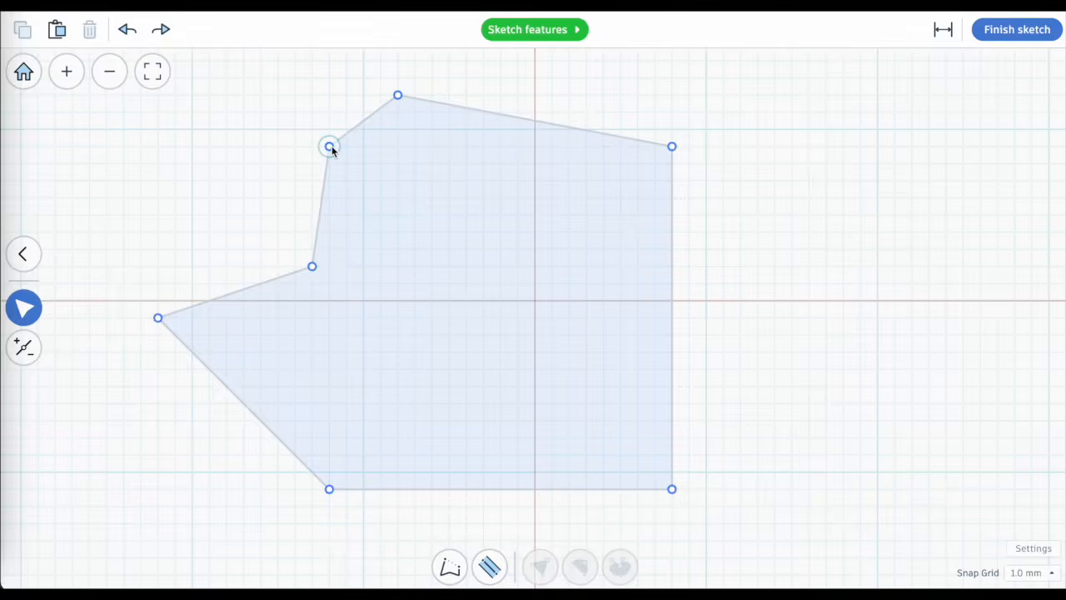
{"action": "left_click", "coordinate": [397, 95]}
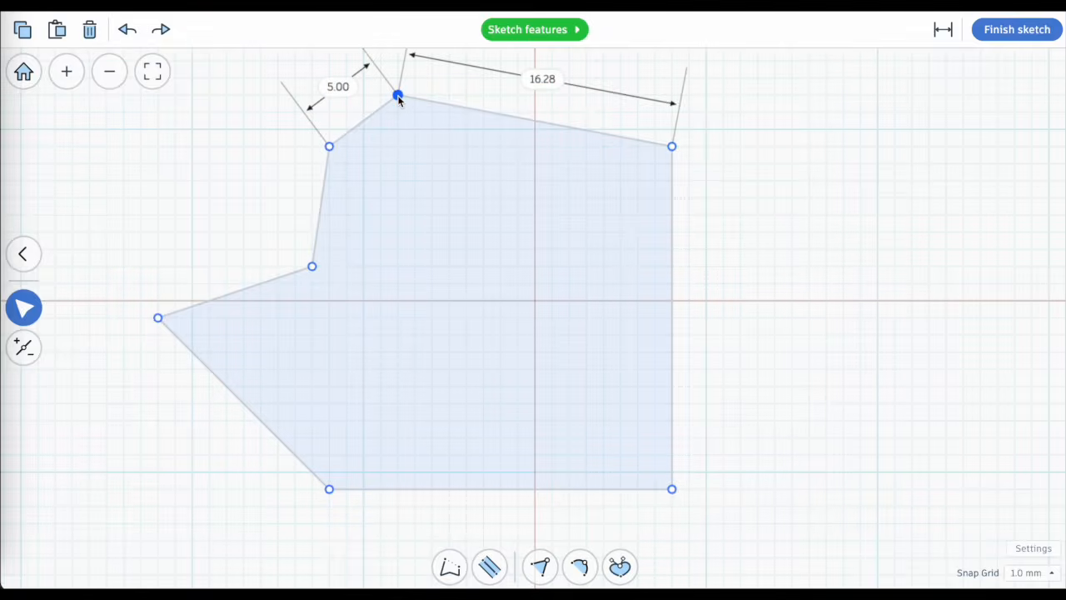
{"action": "left_click", "coordinate": [581, 568]}
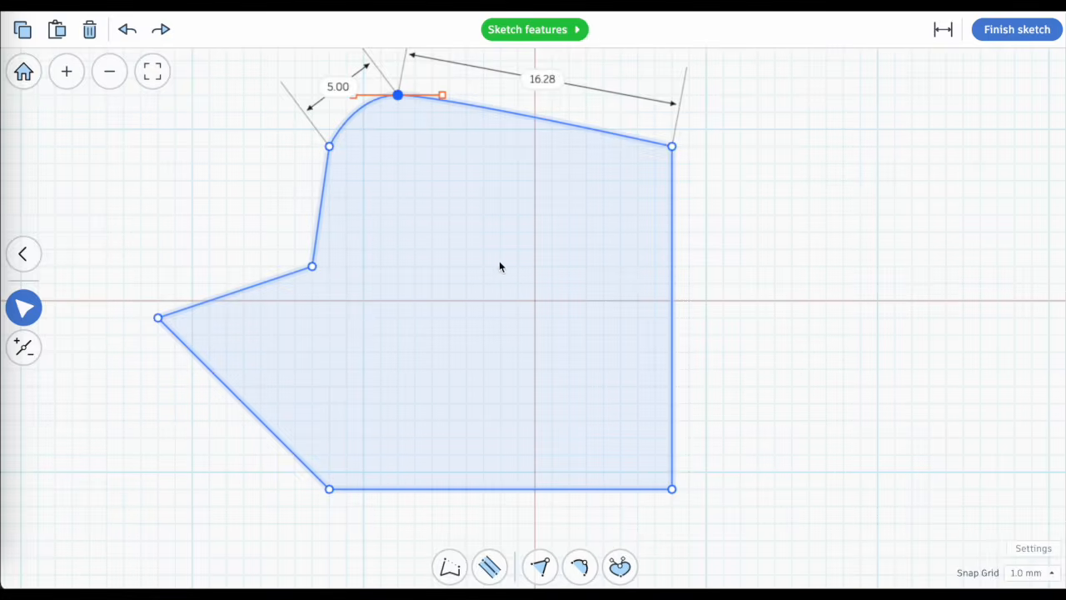
{"action": "left_click", "coordinate": [354, 99]}
Hide the sketch dimensions and show them again
{"action": "left_click", "coordinate": [943, 32]}
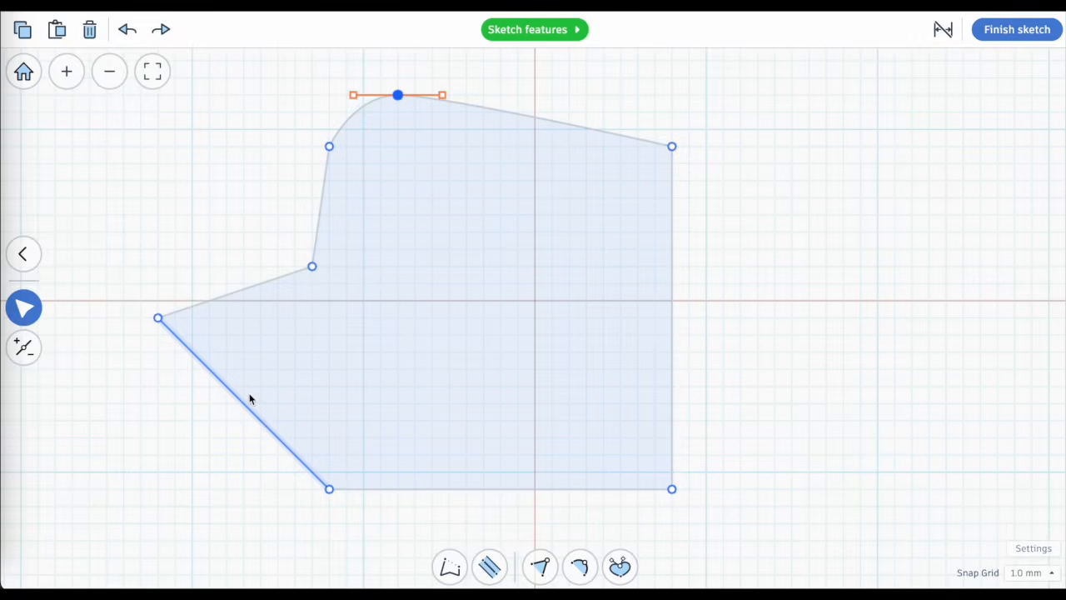
{"action": "left_click", "coordinate": [944, 32]}
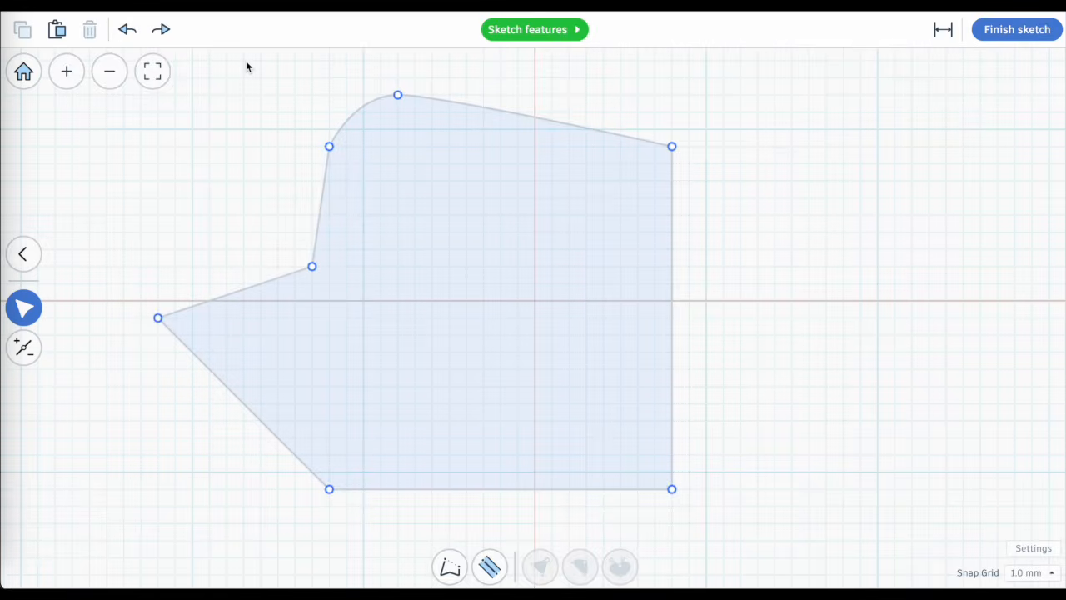
Select the four points in the upper half of the shape and move them together 2 mm to the left
{"action": "left_click_drag", "start_coordinate": [246, 61], "coordinate": [745, 353]}
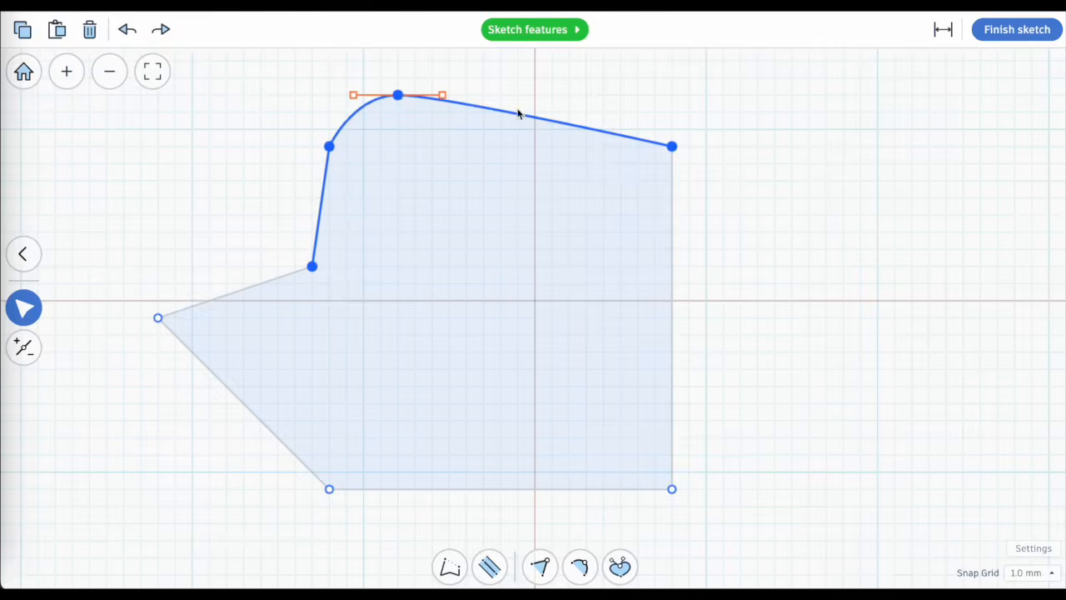
{"action": "left_click_drag", "start_coordinate": [528, 119], "coordinate": [482, 110]}
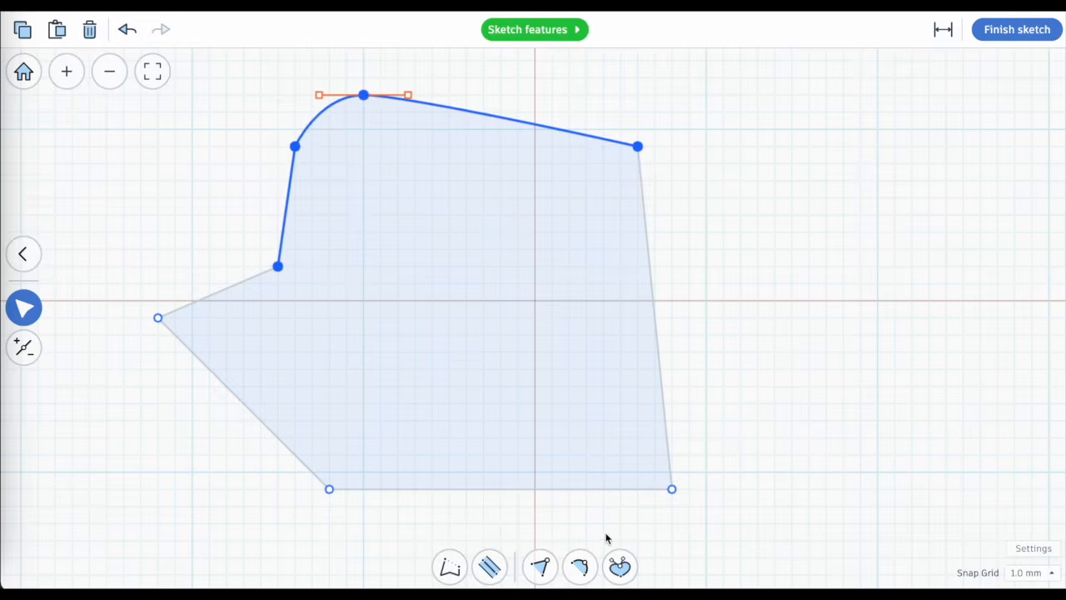
Try both curved point types on the four selected points and convert them to straight corners
{"action": "left_click", "coordinate": [625, 571]}
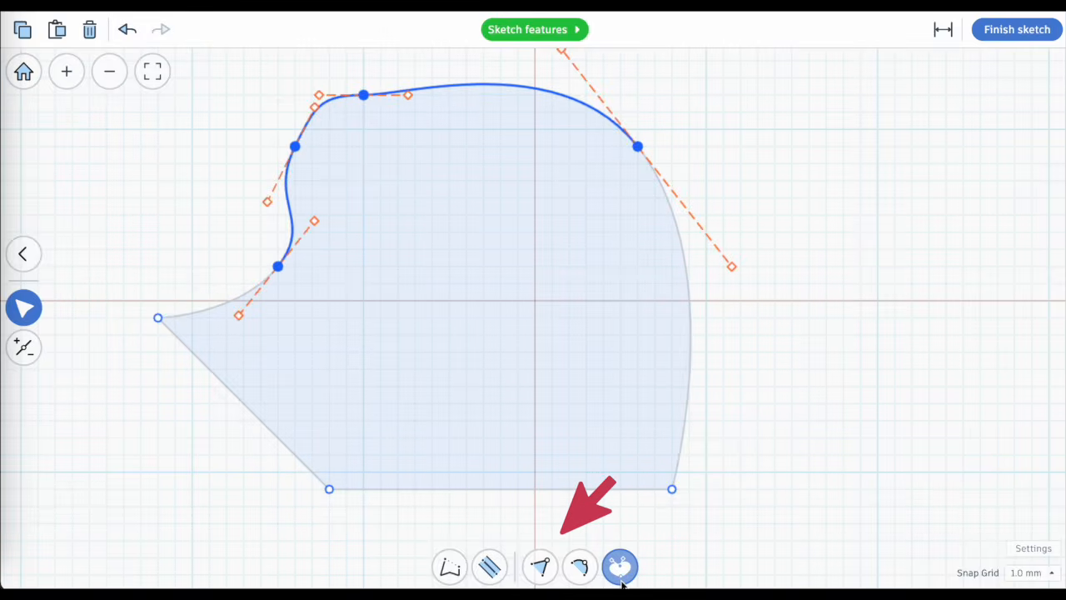
{"action": "left_click", "coordinate": [579, 568]}
{"action": "left_click", "coordinate": [541, 569]}
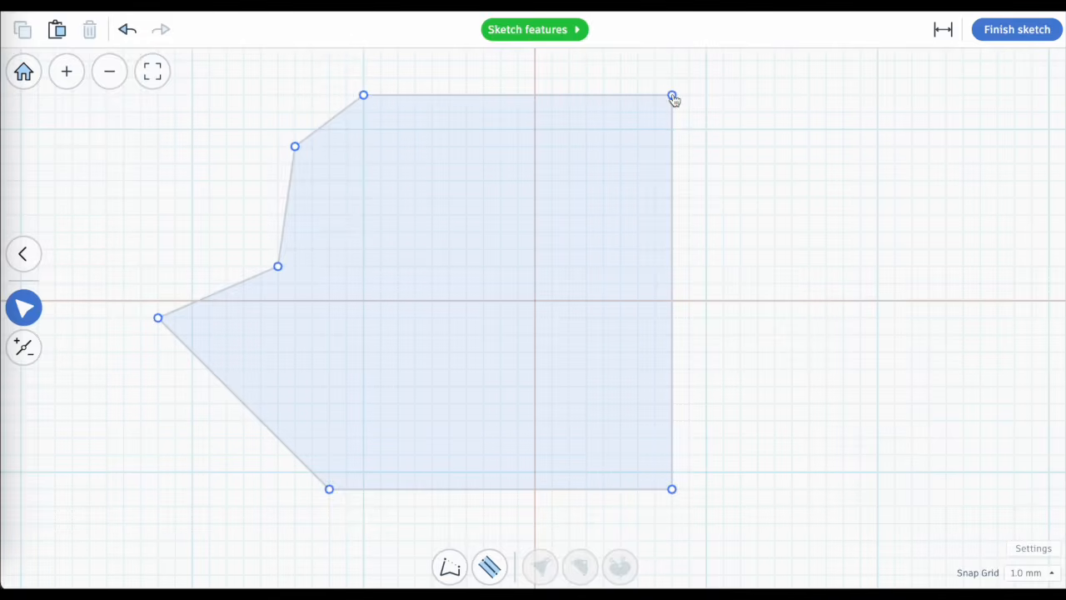
Square up the upper-right corner and add a point on the upper edge, aligned to the vertical axis
{"action": "mouse_move", "coordinate": [671, 96]}
{"action": "left_mouse_down"}
{"action": "mouse_move", "coordinate": [638, 111]}
{"action": "mouse_move", "coordinate": [588, 112]}
{"action": "mouse_move", "coordinate": [688, 95]}
{"action": "mouse_move", "coordinate": [667, 102]}
{"action": "mouse_move", "coordinate": [688, 95]}
{"action": "mouse_move", "coordinate": [672, 132]}
{"action": "mouse_move", "coordinate": [688, 97]}
{"action": "mouse_move", "coordinate": [622, 80]}
{"action": "mouse_move", "coordinate": [684, 107]}
{"action": "mouse_move", "coordinate": [671, 102]}
{"action": "left_mouse_up"}
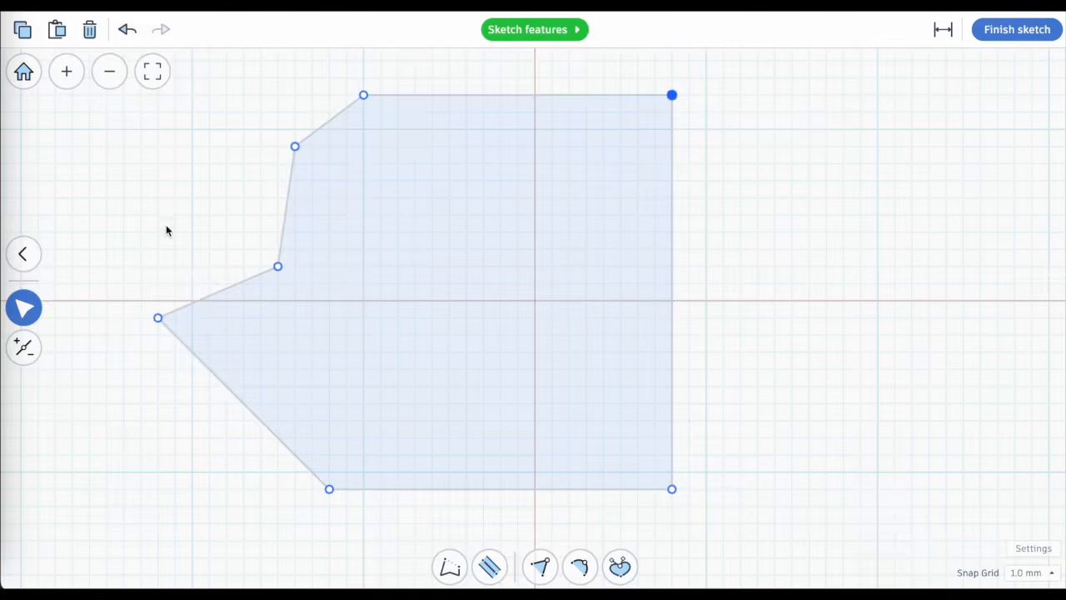
{"action": "left_click", "coordinate": [23, 354]}
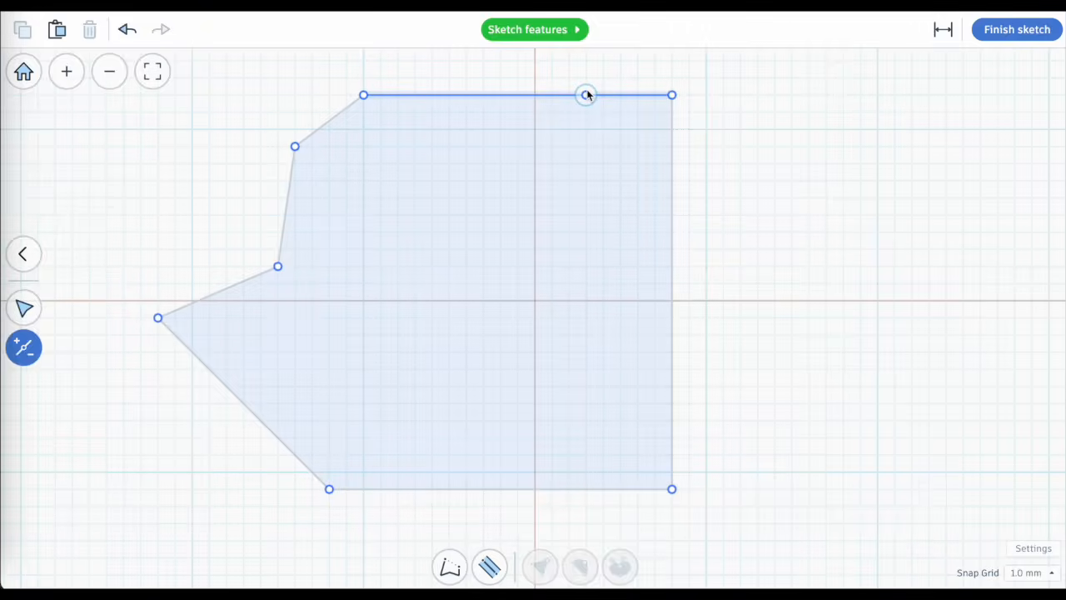
{"action": "left_click", "coordinate": [528, 96]}
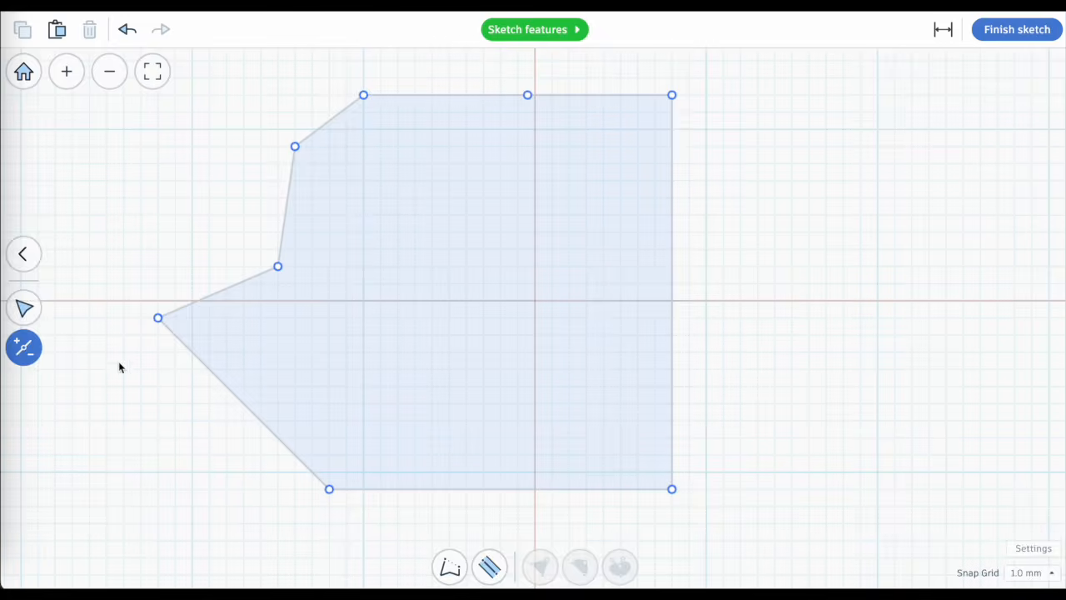
{"action": "left_click", "coordinate": [24, 309]}
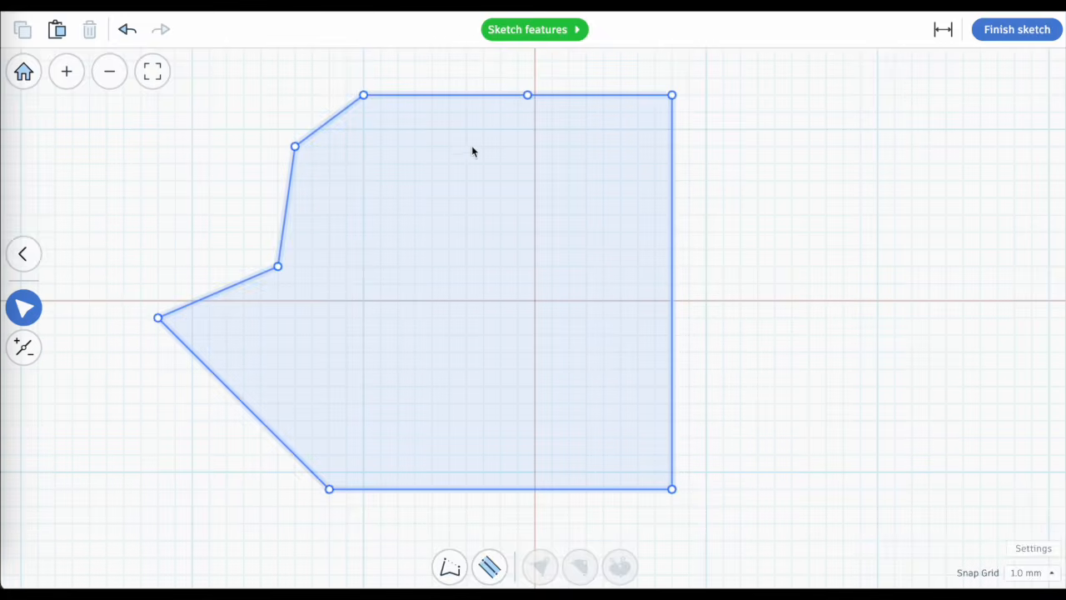
{"action": "mouse_move", "coordinate": [528, 96]}
{"action": "left_mouse_down"}
{"action": "mouse_move", "coordinate": [569, 98]}
{"action": "mouse_move", "coordinate": [520, 99]}
{"action": "mouse_move", "coordinate": [554, 98]}
{"action": "mouse_move", "coordinate": [535, 98]}
{"action": "left_mouse_up"}
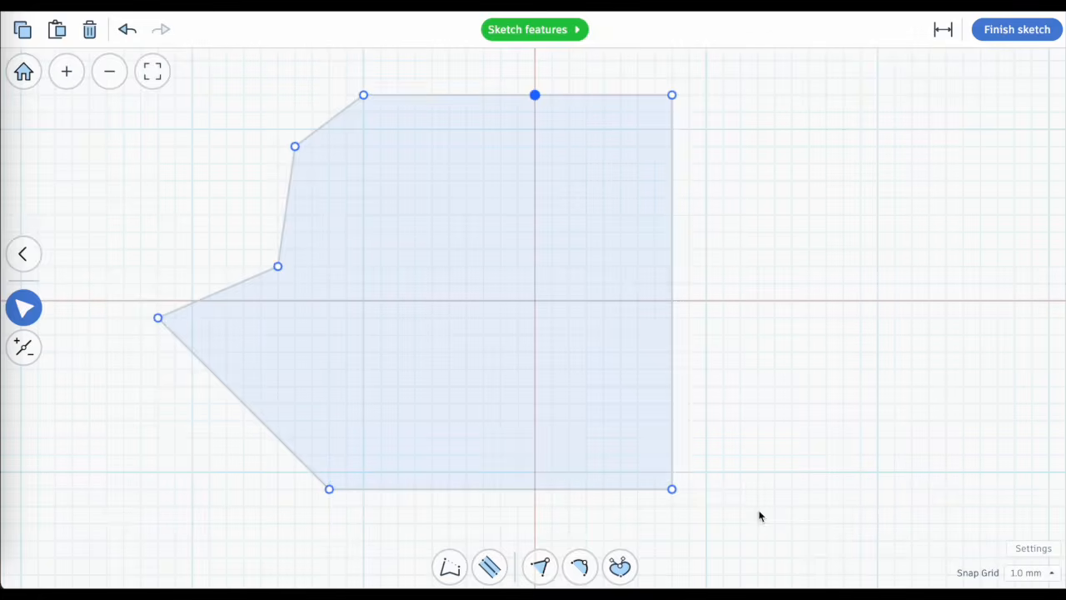
Make the upper-right corner a smooth curve and move its upper handle about 1.86 mm left and 0.28 mm down
{"action": "left_click", "coordinate": [674, 96]}
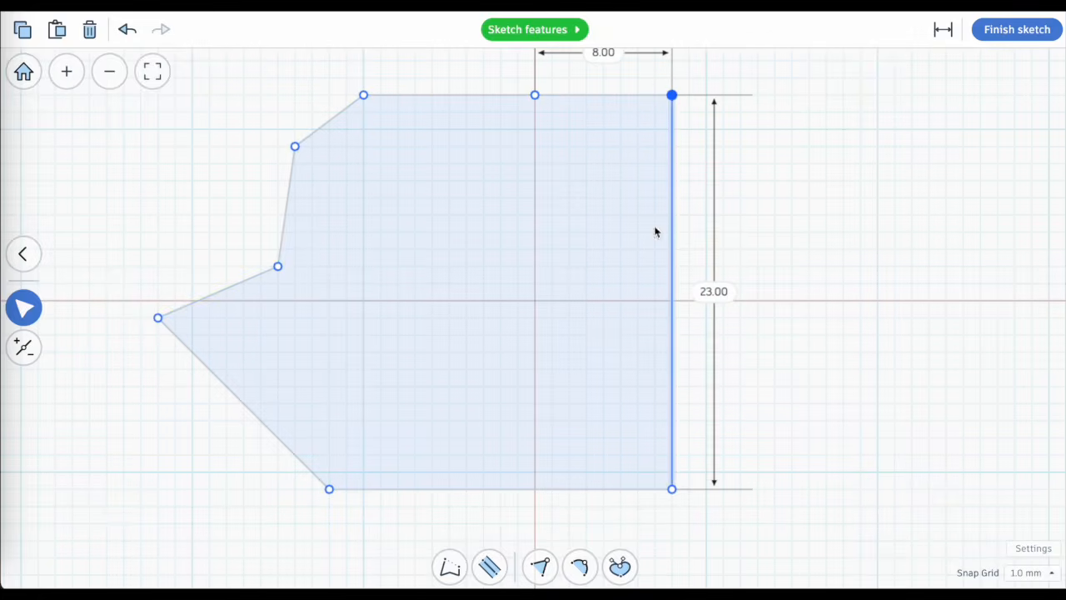
{"action": "left_click", "coordinate": [580, 570]}
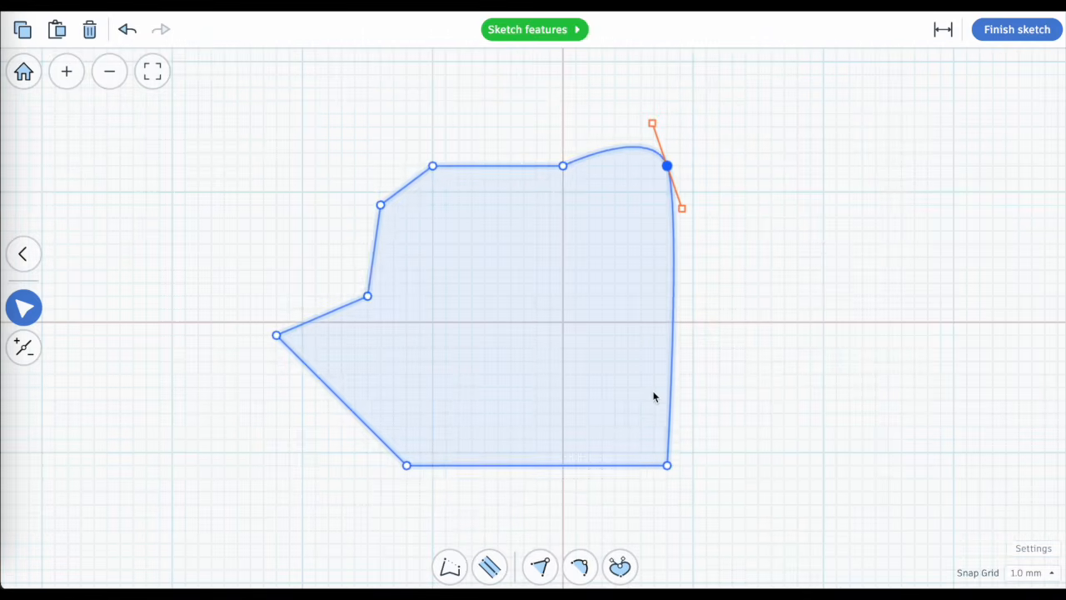
{"action": "scroll", "coordinate": [684, 146], "scroll_direction": "up", "scroll_amount": 3}
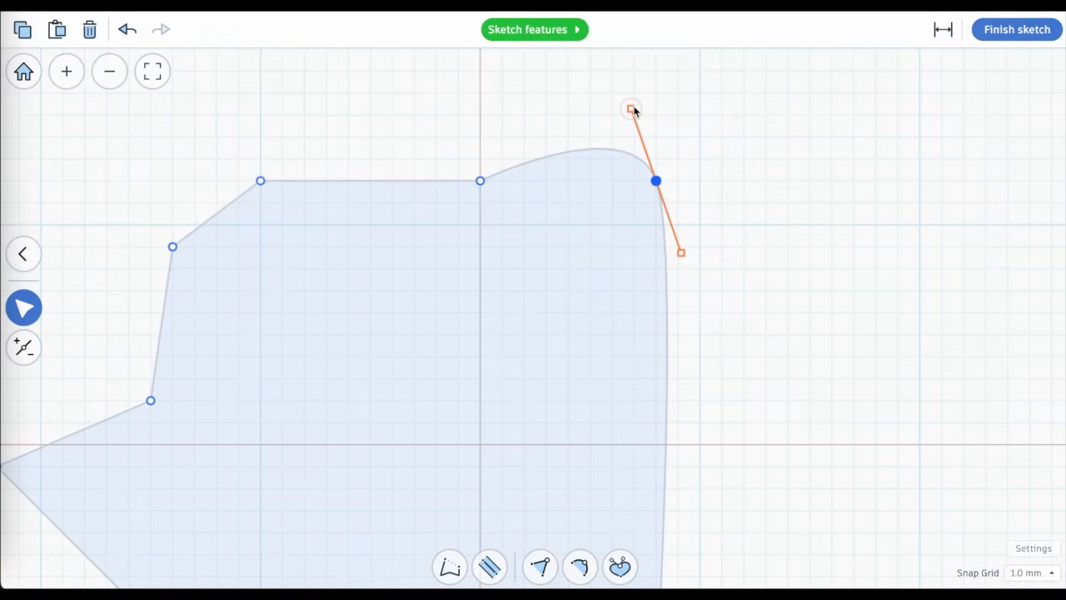
{"action": "left_click_drag", "start_coordinate": [632, 113], "coordinate": [589, 113]}
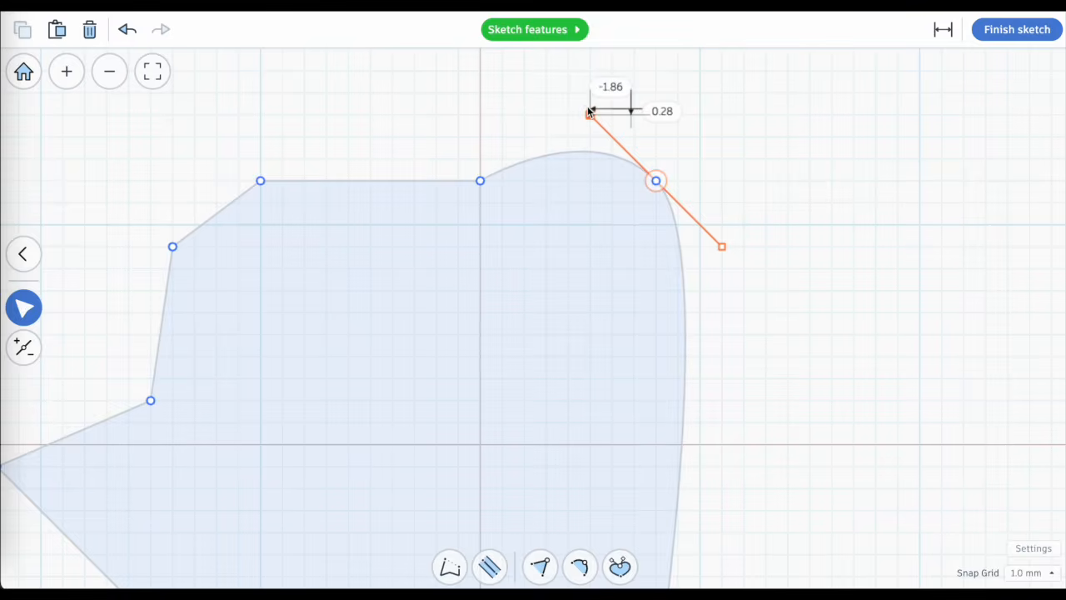
{"action": "mouse_move", "coordinate": [728, 248]}
{"action": "left_mouse_down"}
{"action": "mouse_move", "coordinate": [744, 223]}
{"action": "mouse_move", "coordinate": [702, 267]}
{"action": "mouse_move", "coordinate": [743, 248]}
{"action": "mouse_move", "coordinate": [722, 207]}
{"action": "mouse_move", "coordinate": [772, 166]}
{"action": "mouse_move", "coordinate": [720, 257]}
{"action": "left_mouse_up"}
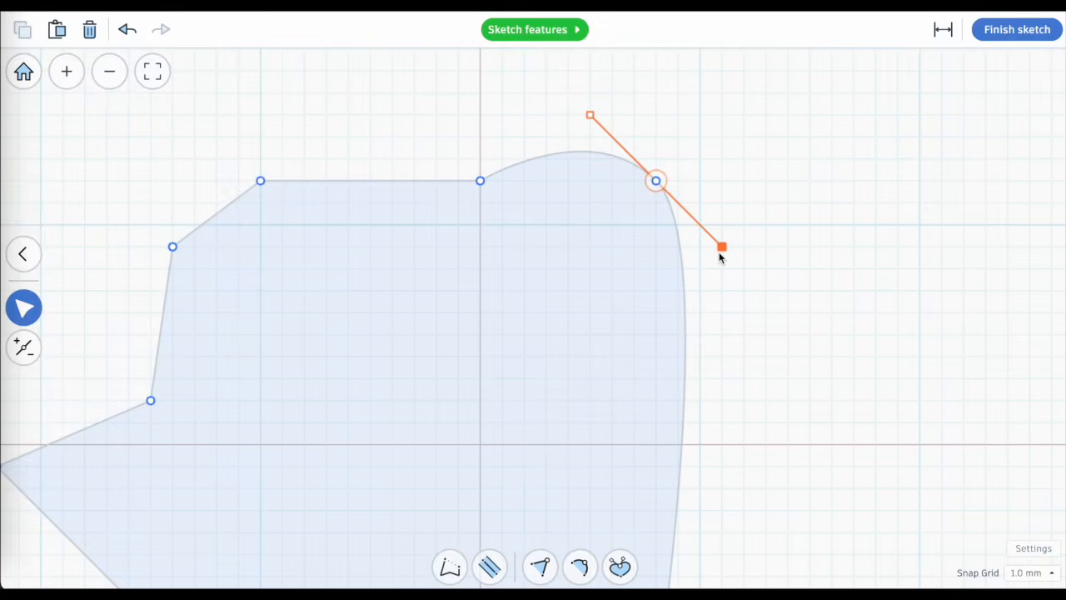
Set the snap grid to 0.1 mm and reposition the smooth corner's lower handle in finer increments
{"action": "left_click", "coordinate": [1032, 573]}
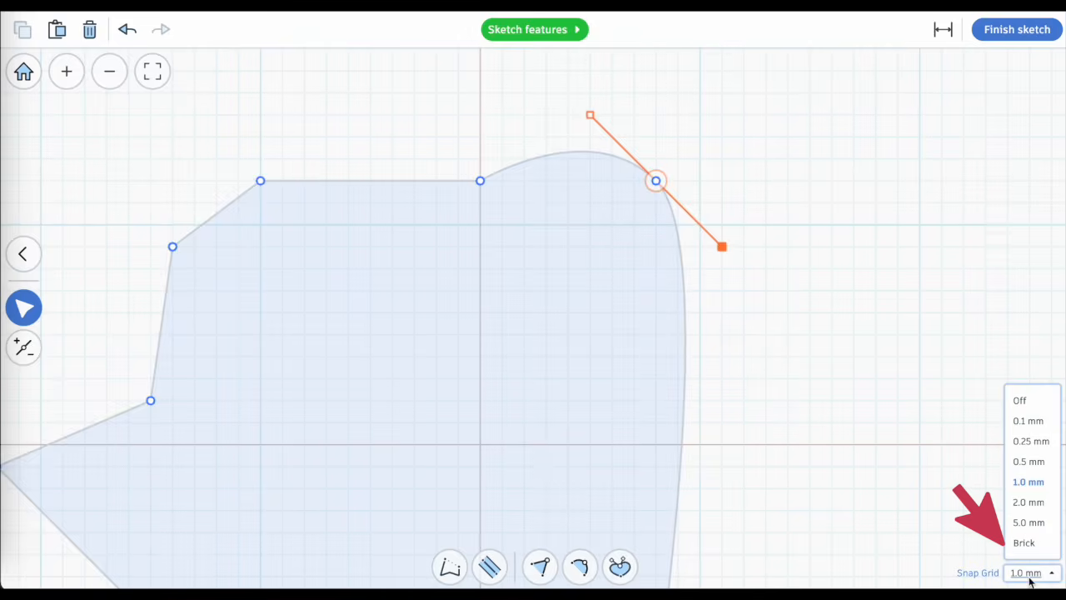
{"action": "left_click", "coordinate": [1030, 420]}
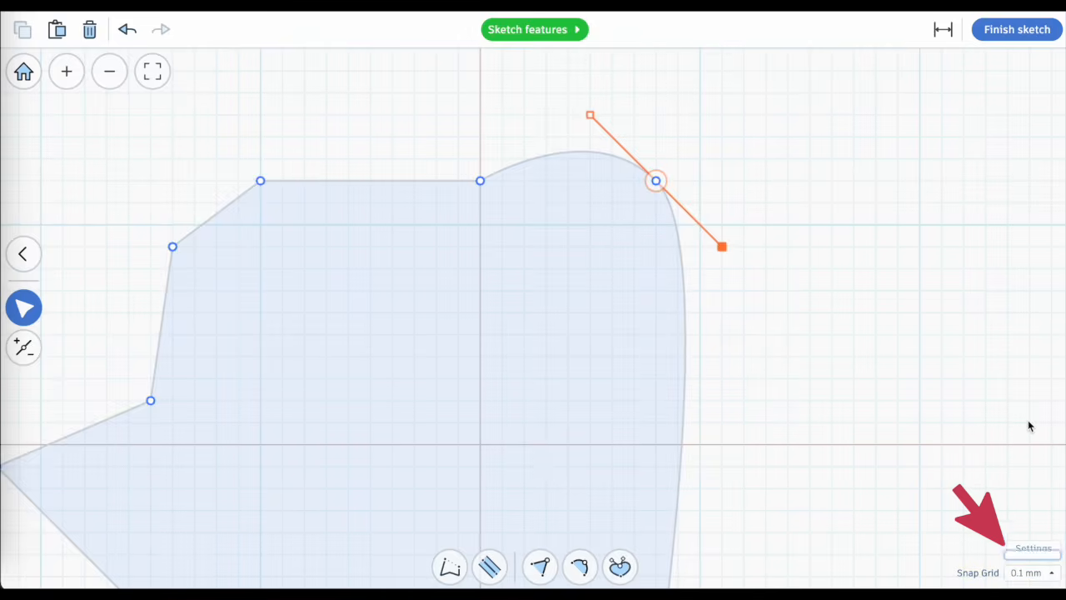
{"action": "left_click_drag", "start_coordinate": [722, 248], "coordinate": [775, 259]}
{"action": "mouse_move", "coordinate": [725, 274]}
{"action": "left_mouse_down"}
{"action": "mouse_move", "coordinate": [759, 276]}
{"action": "mouse_move", "coordinate": [704, 283]}
{"action": "mouse_move", "coordinate": [725, 247]}
{"action": "mouse_move", "coordinate": [743, 252]}
{"action": "mouse_move", "coordinate": [725, 256]}
{"action": "mouse_move", "coordinate": [738, 228]}
{"action": "mouse_move", "coordinate": [731, 256]}
{"action": "mouse_move", "coordinate": [750, 238]}
{"action": "mouse_move", "coordinate": [732, 264]}
{"action": "mouse_move", "coordinate": [737, 240]}
{"action": "mouse_move", "coordinate": [750, 260]}
{"action": "mouse_move", "coordinate": [736, 288]}
{"action": "left_mouse_up"}
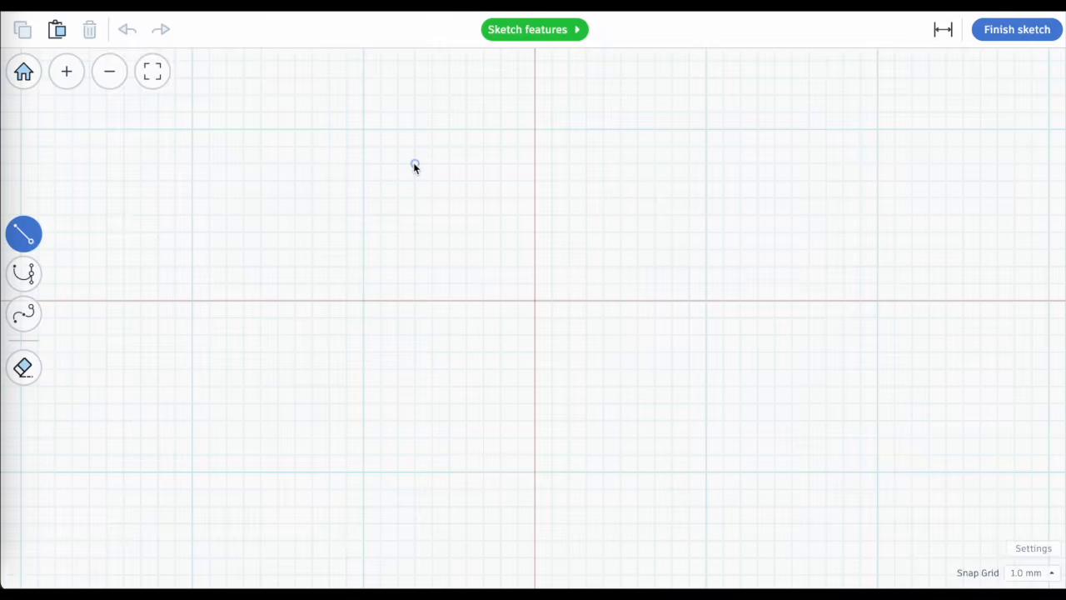
Draw an open U-shaped line in the empty sketch with 20 mm left, lower and right edges, and finish it
{"action": "left_click", "coordinate": [364, 130]}
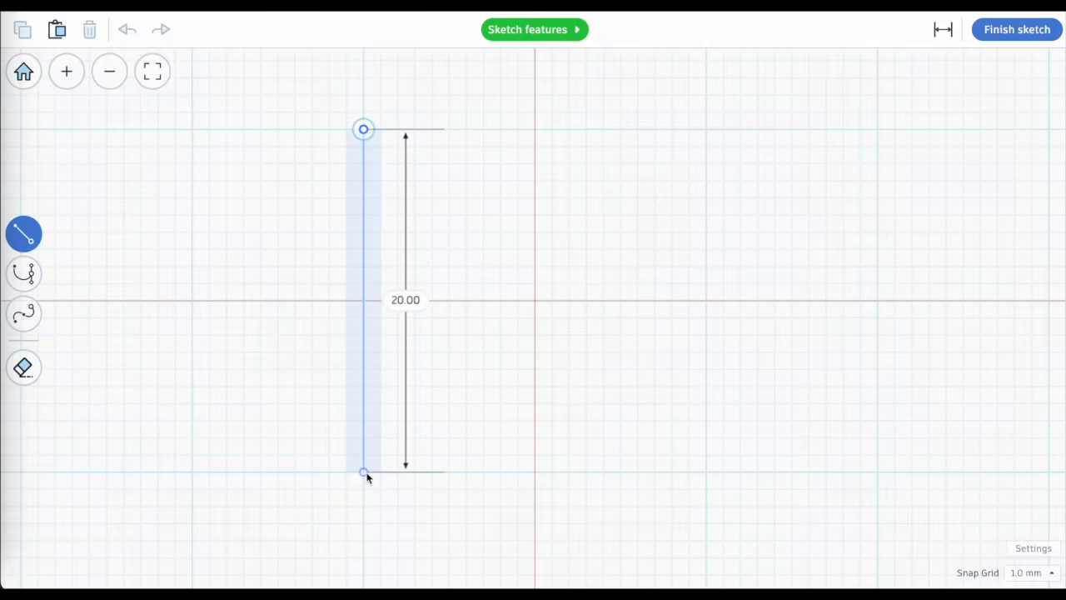
{"action": "left_click", "coordinate": [364, 473]}
{"action": "left_click", "coordinate": [707, 472]}
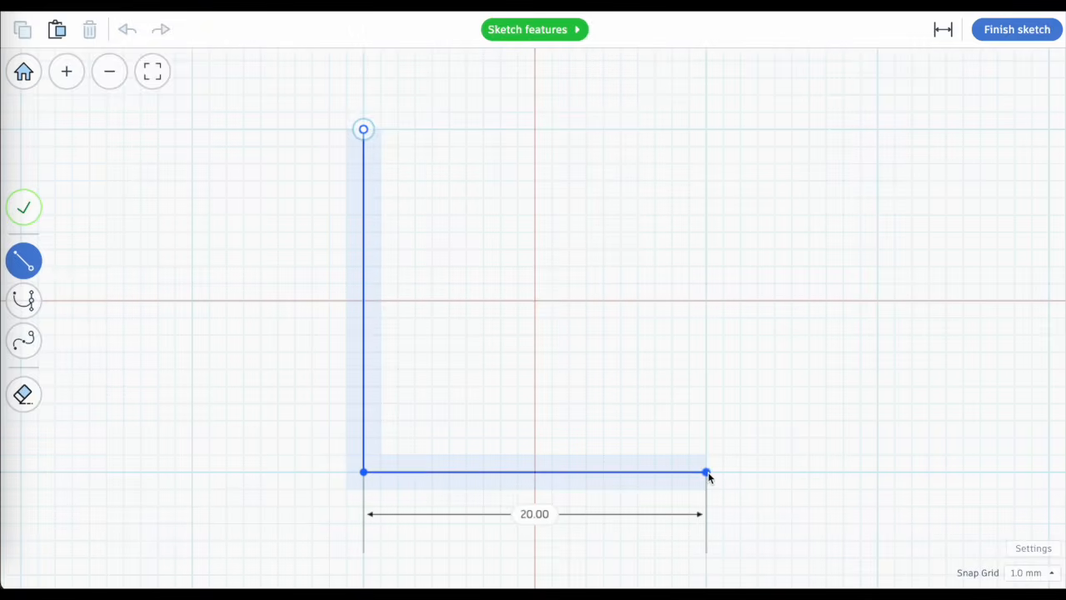
{"action": "left_click", "coordinate": [706, 130]}
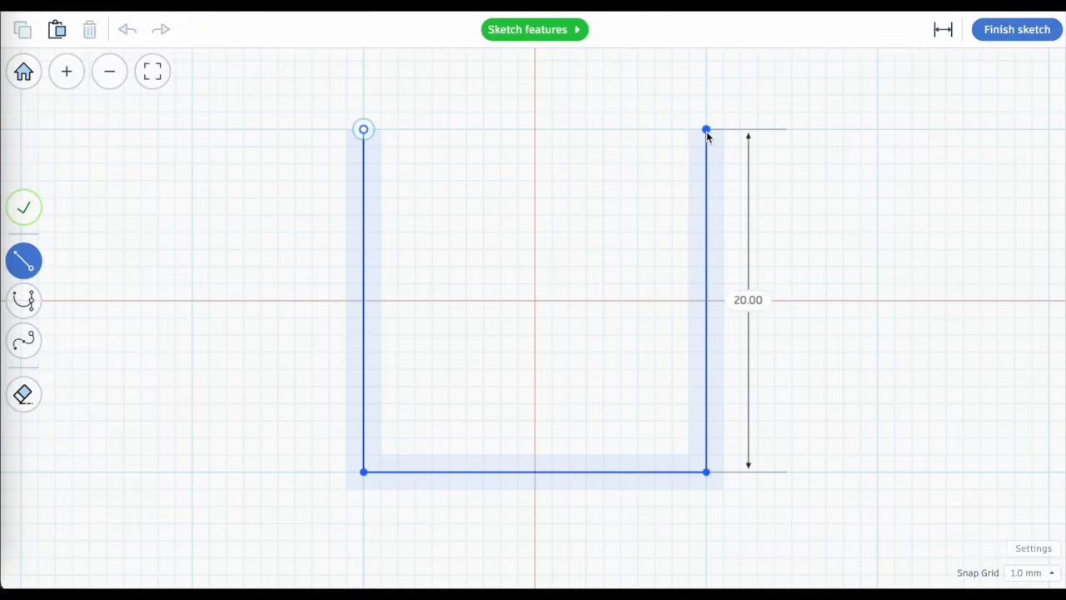
{"action": "left_click", "coordinate": [24, 210]}
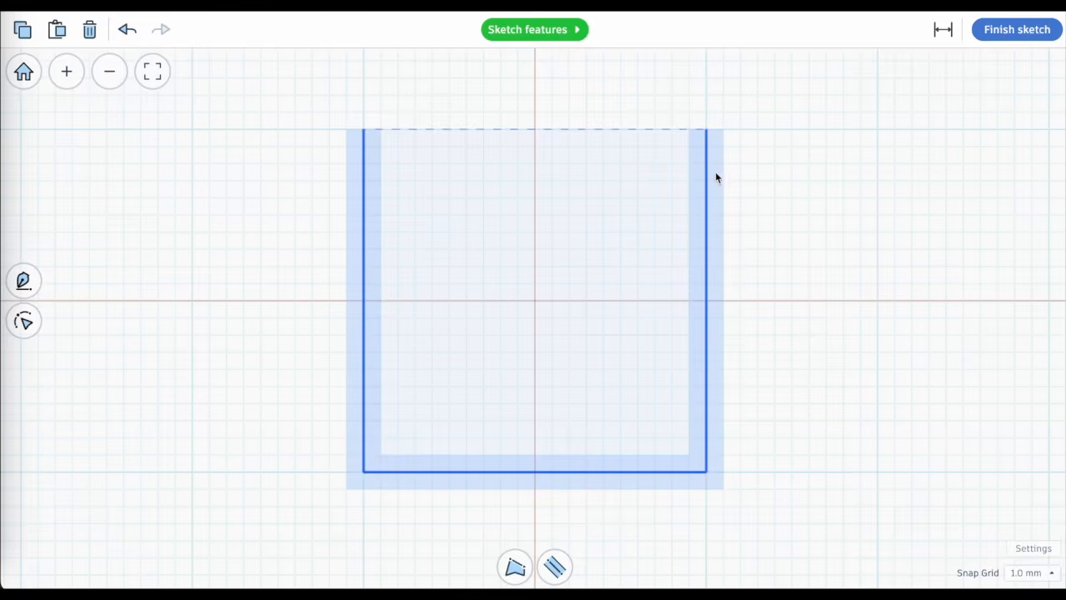
Finish the sketch to extrude the U-shaped line and check the solid's overall width and depth on the workplane
{"action": "left_click", "coordinate": [998, 36]}
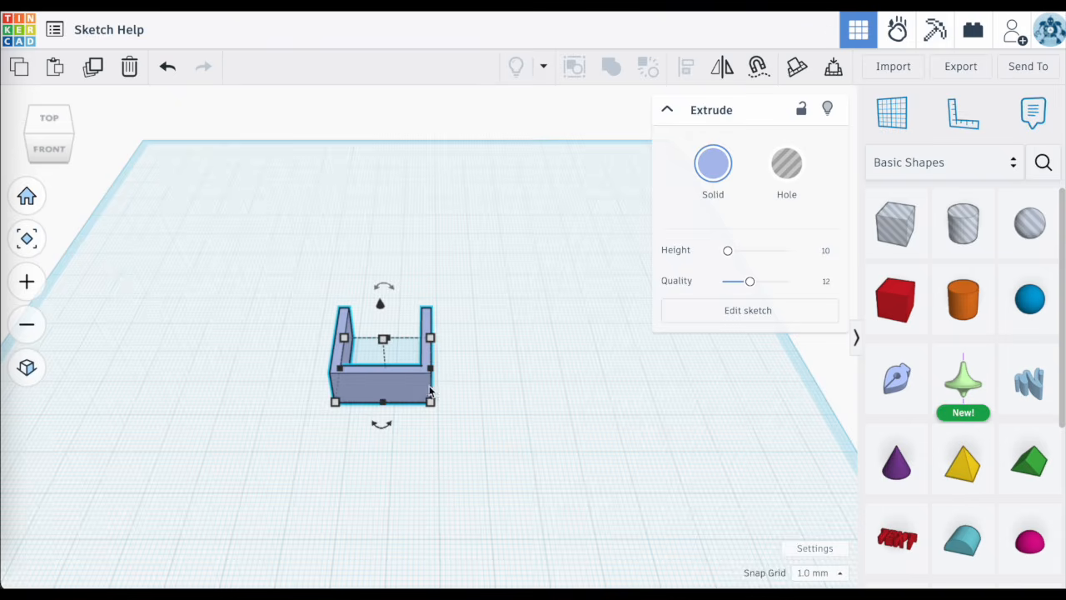
{"action": "scroll", "coordinate": [431, 400], "scroll_direction": "up", "scroll_amount": 3}
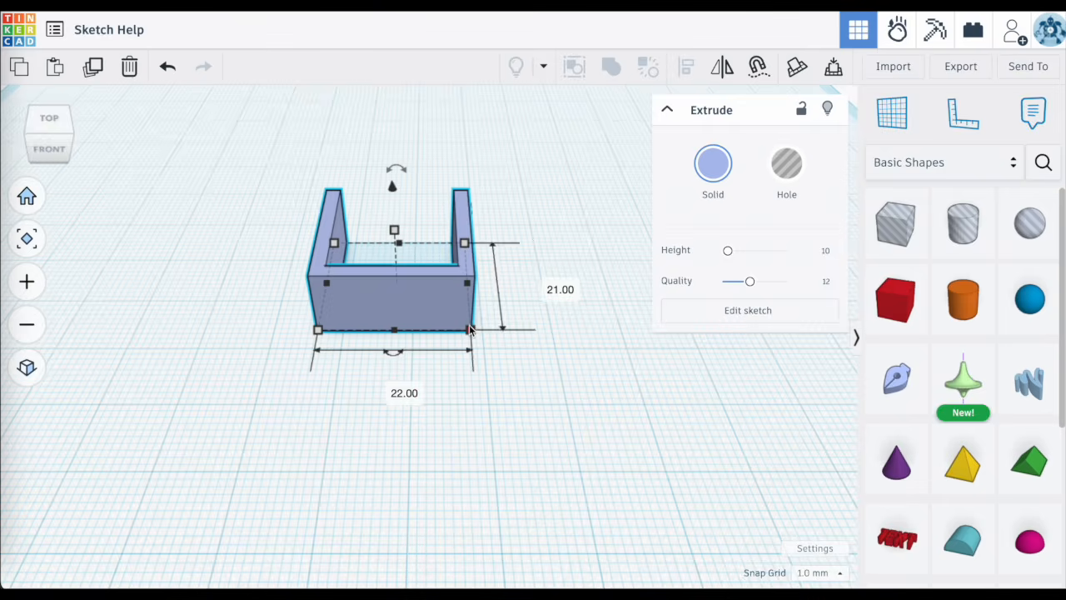
{"action": "left_click", "coordinate": [471, 331]}
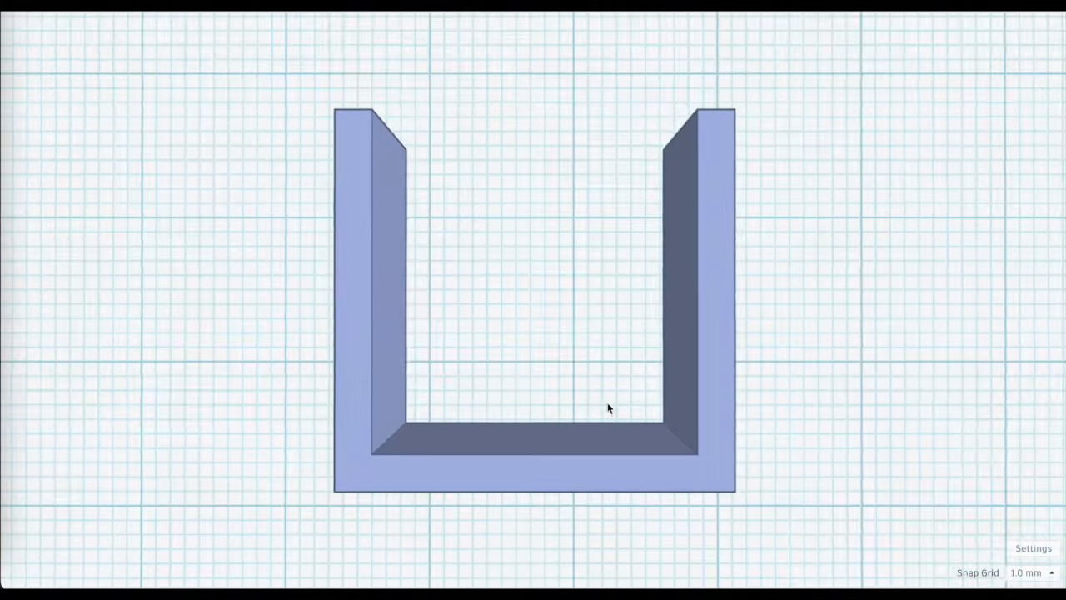
Reopen the U-shaped solid's sketch and try adjusting the outline width of its line
{"action": "left_click", "coordinate": [439, 458]}
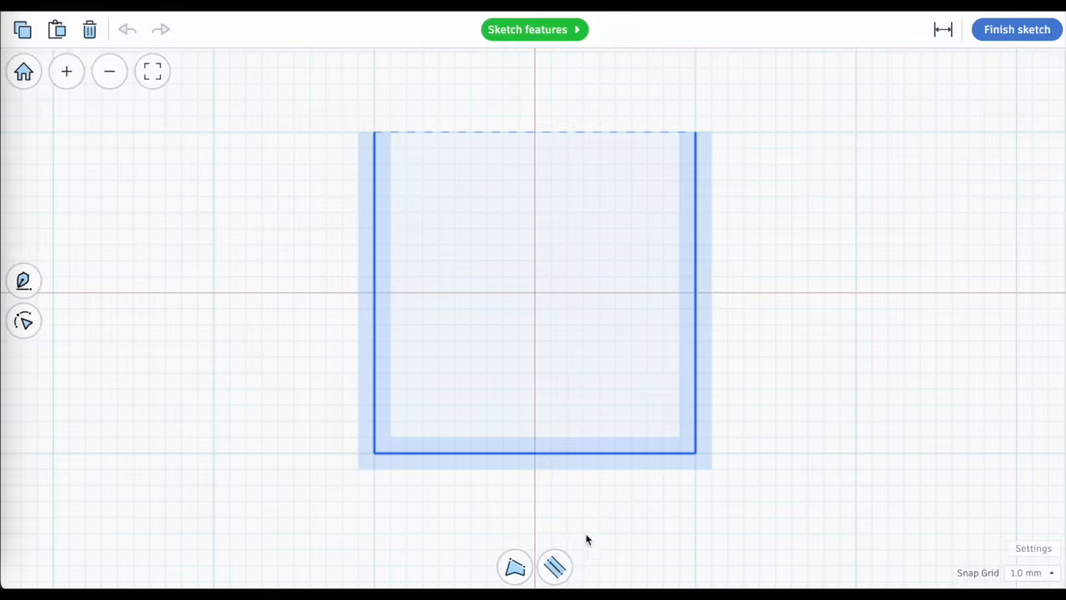
{"action": "left_click", "coordinate": [554, 567]}
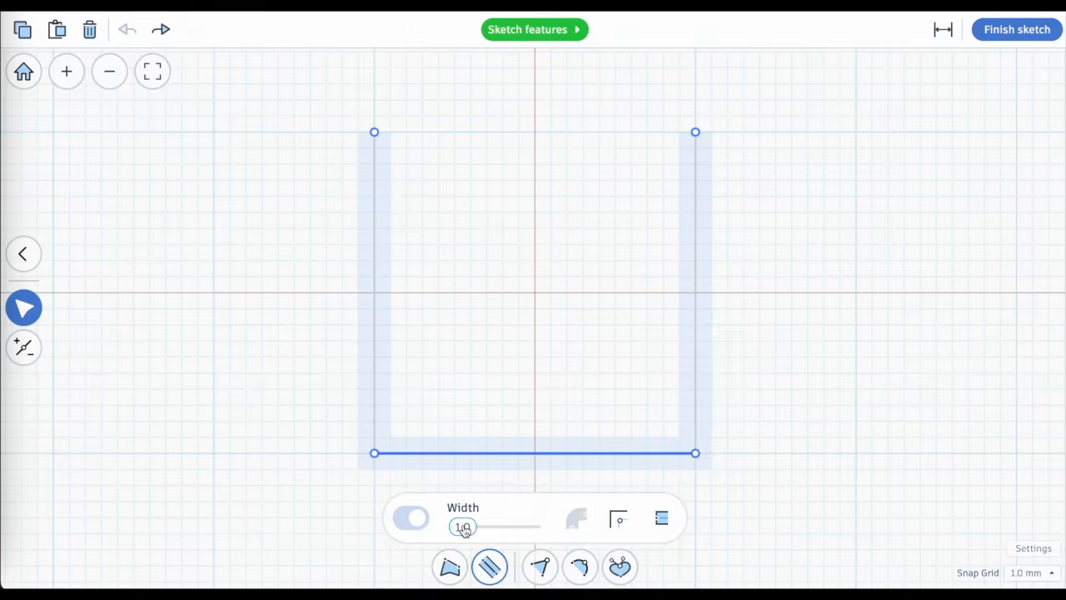
{"action": "left_click_drag", "start_coordinate": [463, 528], "coordinate": [466, 529]}
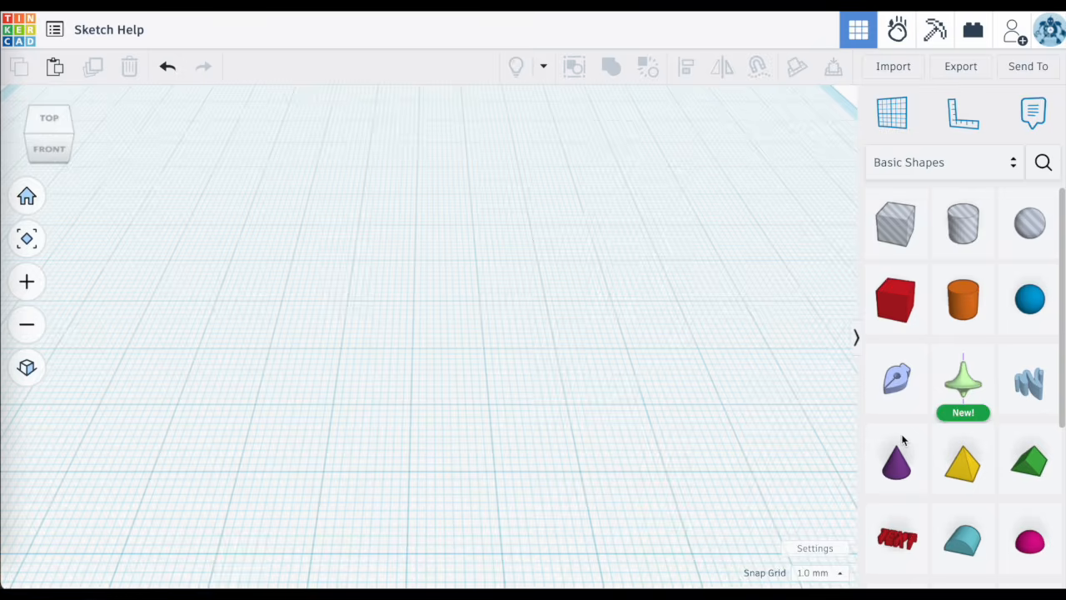
Place a revolve sketch on the workplane and draw an open L-shaped profile with a 19 mm vertical edge and a lower edge about 10.05 mm long
{"action": "left_click", "coordinate": [962, 386]}
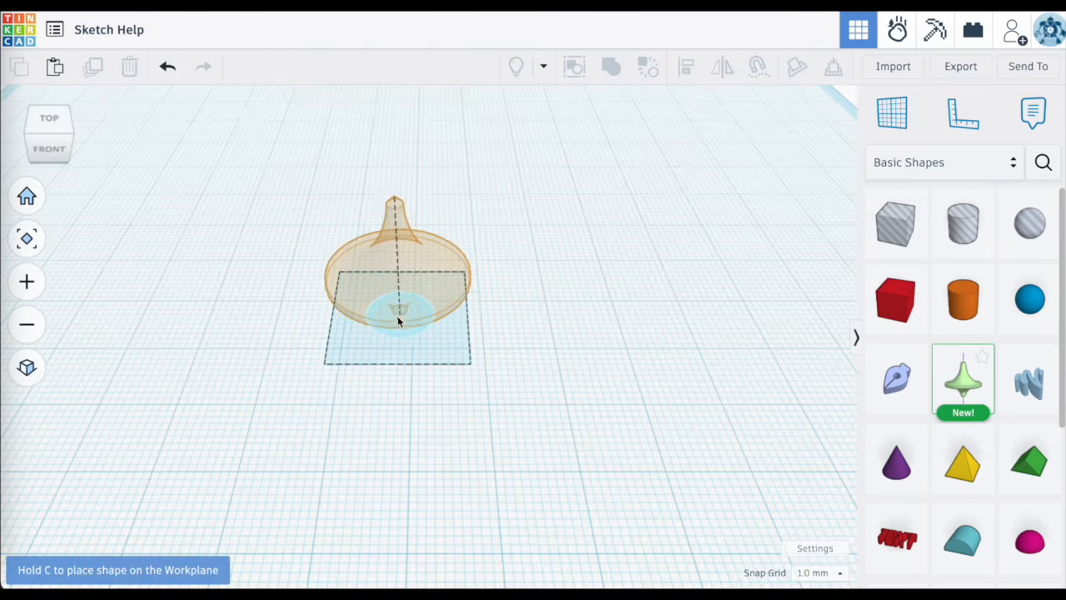
{"action": "left_click", "coordinate": [416, 307]}
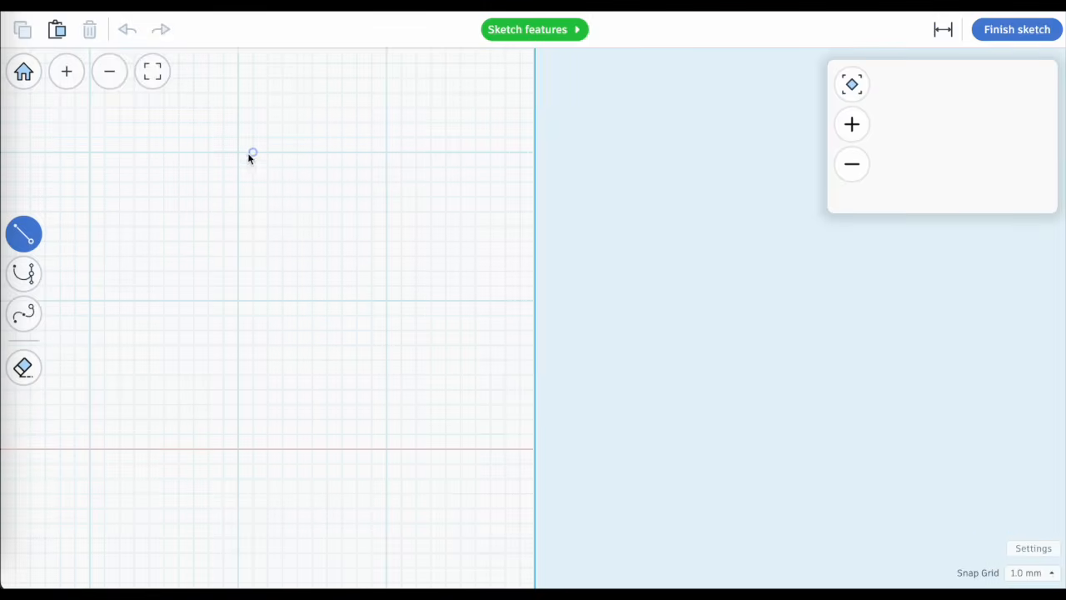
{"action": "mouse_move", "coordinate": [238, 152]}
{"action": "left_mouse_down"}
{"action": "mouse_move", "coordinate": [238, 439]}
{"action": "mouse_move", "coordinate": [386, 432]}
{"action": "left_mouse_up"}
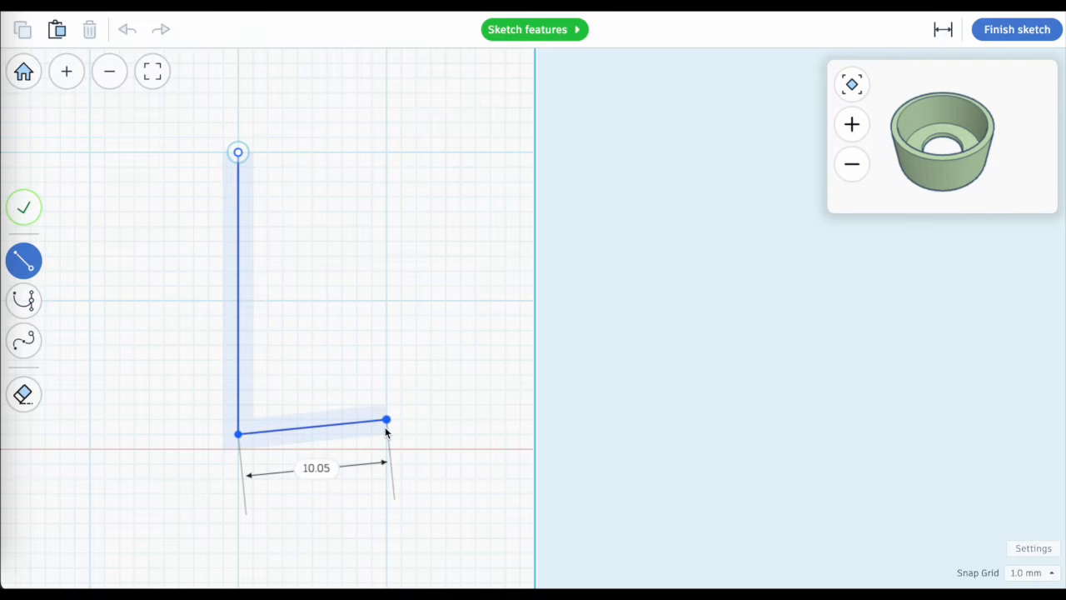
{"action": "left_click", "coordinate": [30, 210]}
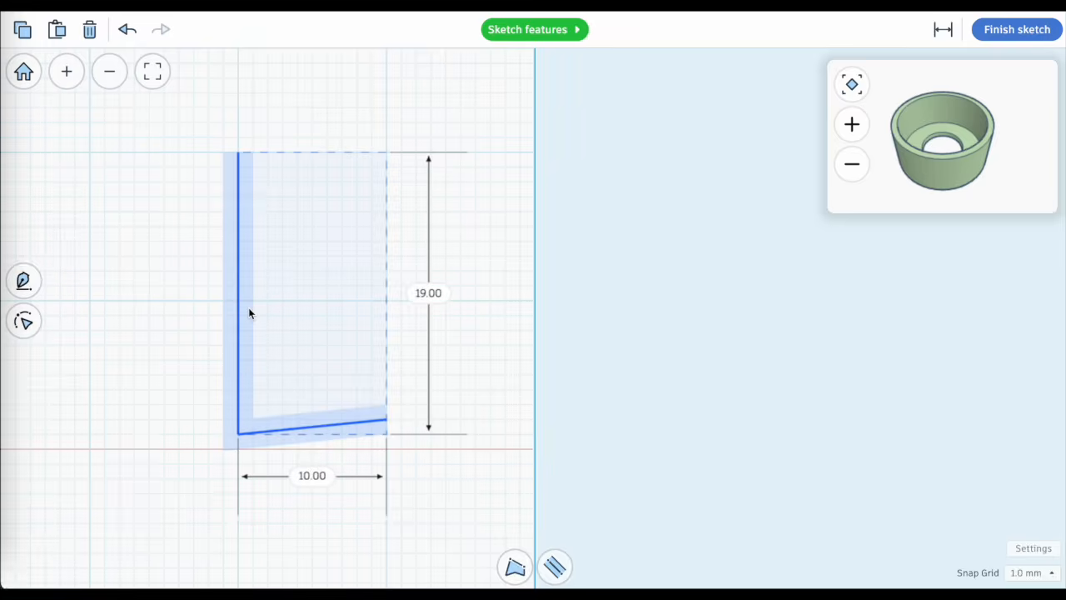
Move the profile's upper end point down and away from the revolve axis, and try repositioning the whole profile
{"action": "left_click", "coordinate": [23, 318]}
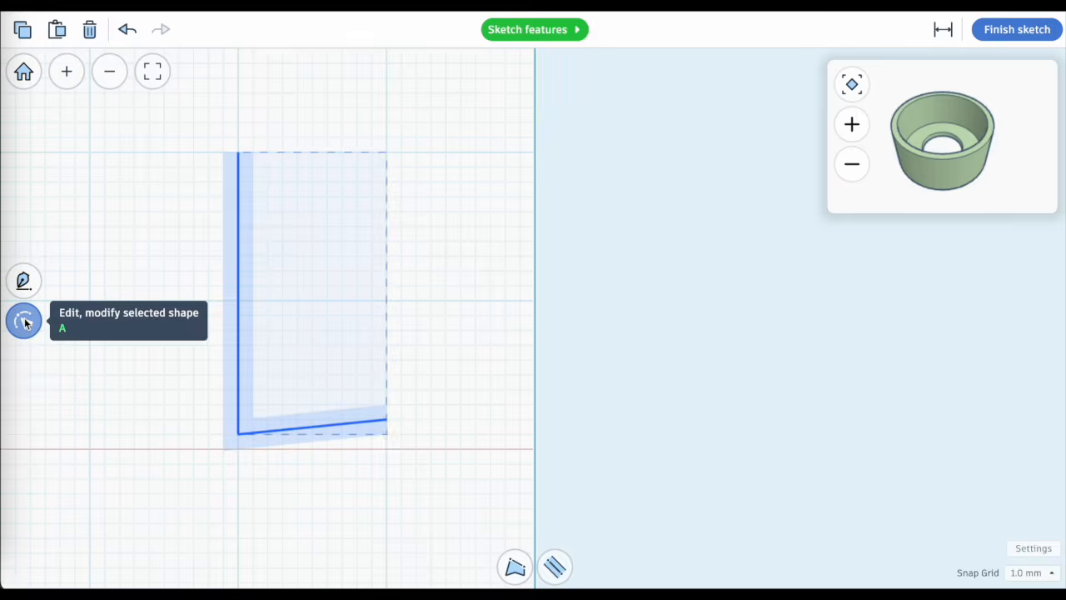
{"action": "left_click", "coordinate": [238, 314]}
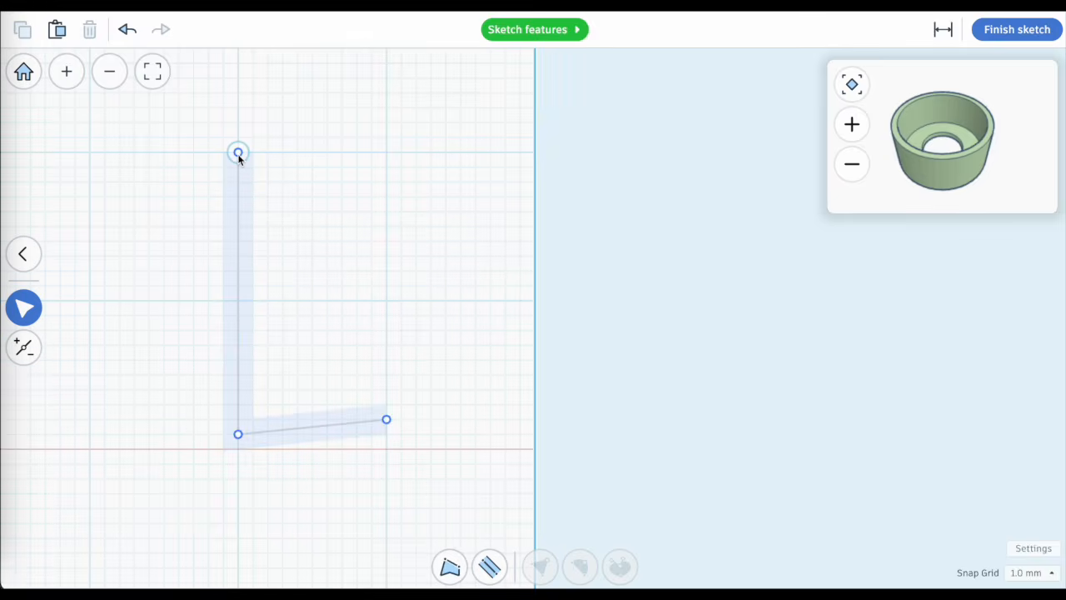
{"action": "left_click_drag", "start_coordinate": [239, 158], "coordinate": [151, 227]}
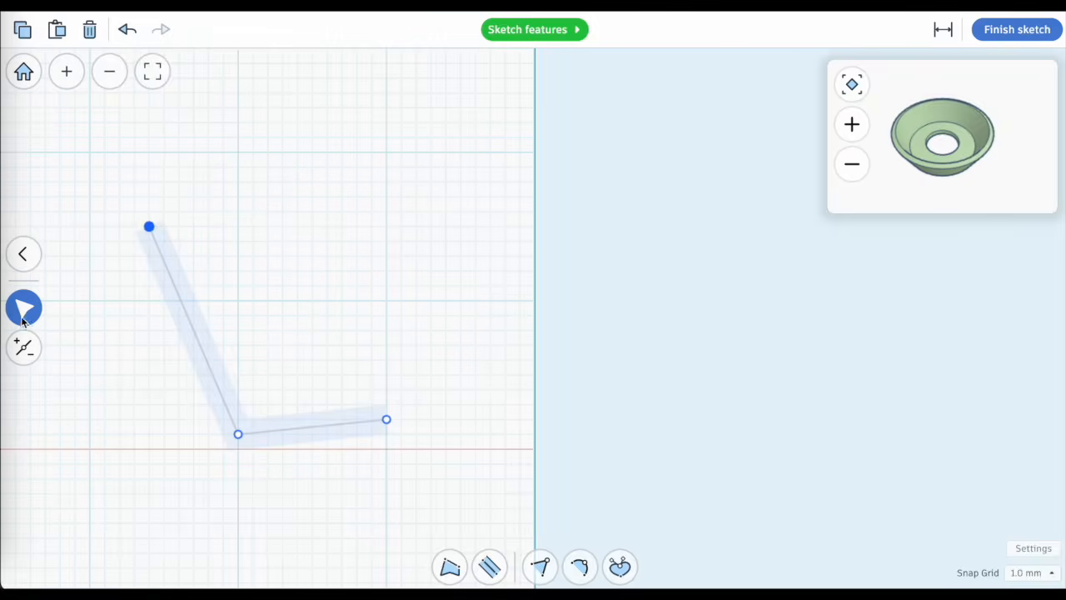
{"action": "left_click", "coordinate": [24, 254]}
{"action": "left_click", "coordinate": [269, 376]}
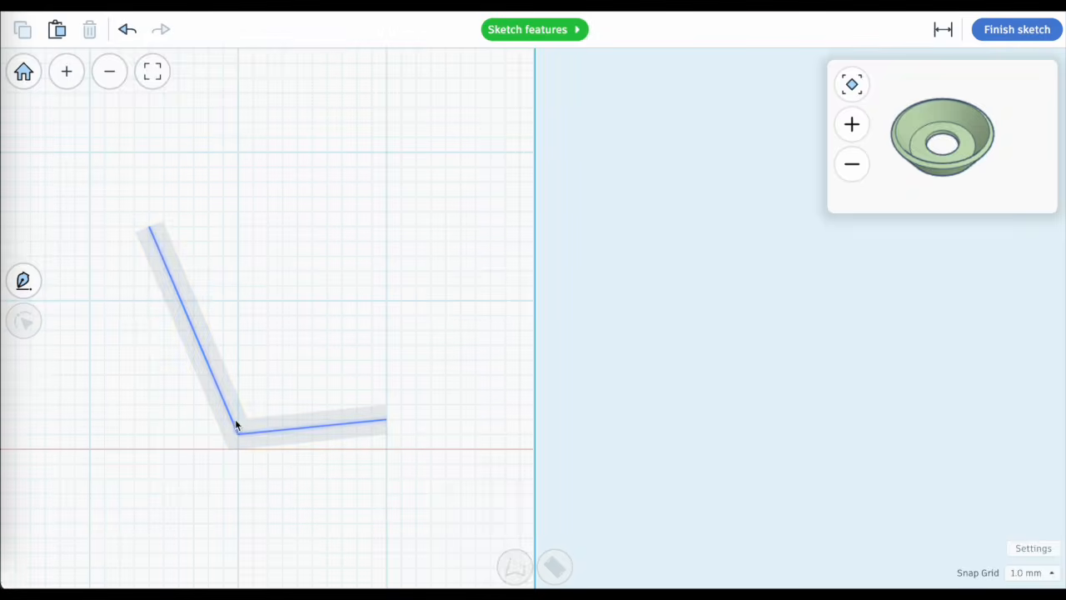
{"action": "mouse_move", "coordinate": [234, 426]}
{"action": "left_mouse_down"}
{"action": "mouse_move", "coordinate": [238, 364]}
{"action": "mouse_move", "coordinate": [248, 381]}
{"action": "mouse_move", "coordinate": [257, 348]}
{"action": "mouse_move", "coordinate": [256, 364]}
{"action": "left_mouse_up"}
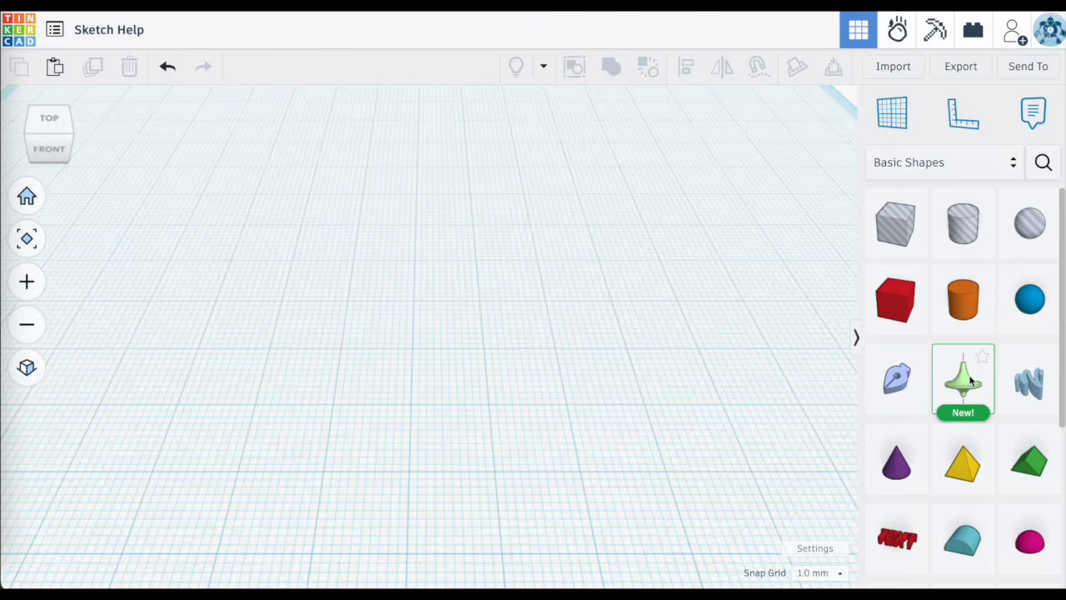
Start a new revolve sketch and draw a four-point vase profile that bulges away from the axis, with a lowest segment about 7.81 mm long
{"action": "left_click", "coordinate": [968, 386]}
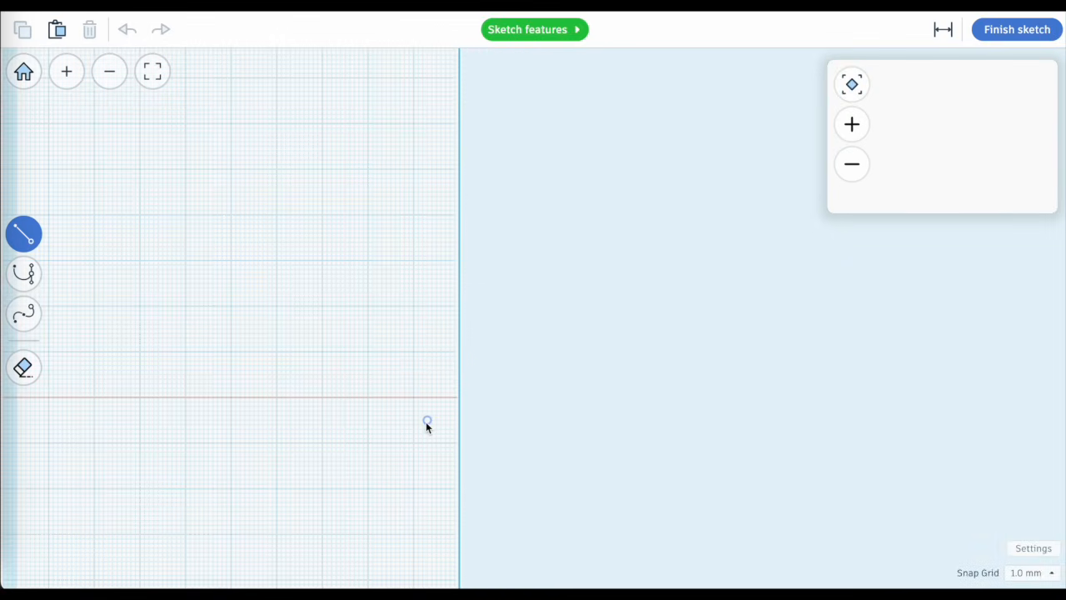
{"action": "left_click", "coordinate": [466, 473]}
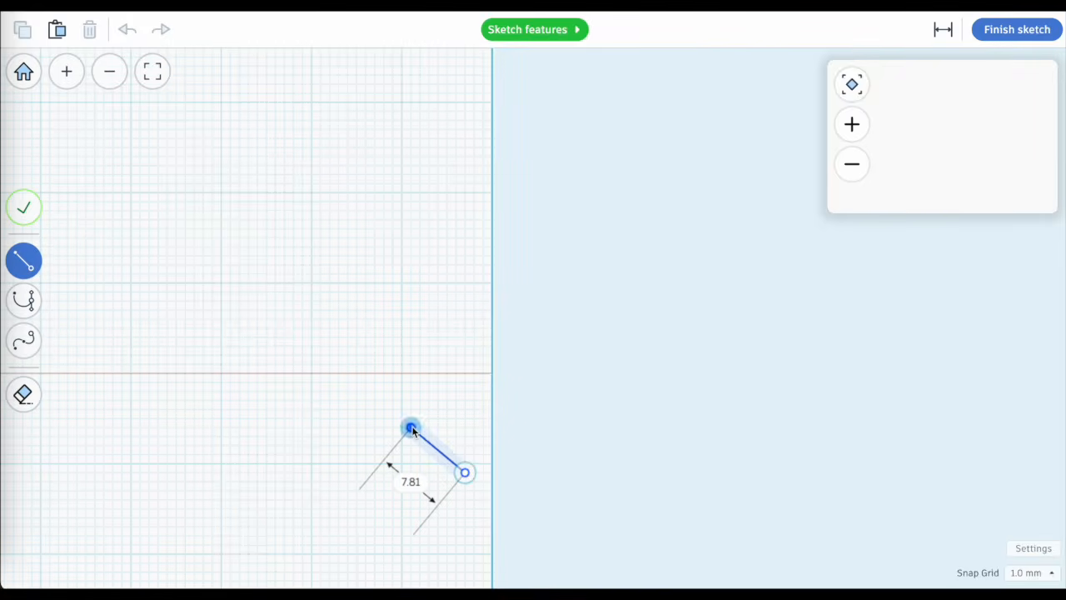
{"action": "left_click", "coordinate": [410, 428]}
{"action": "left_click", "coordinate": [357, 256]}
{"action": "left_click", "coordinate": [419, 84]}
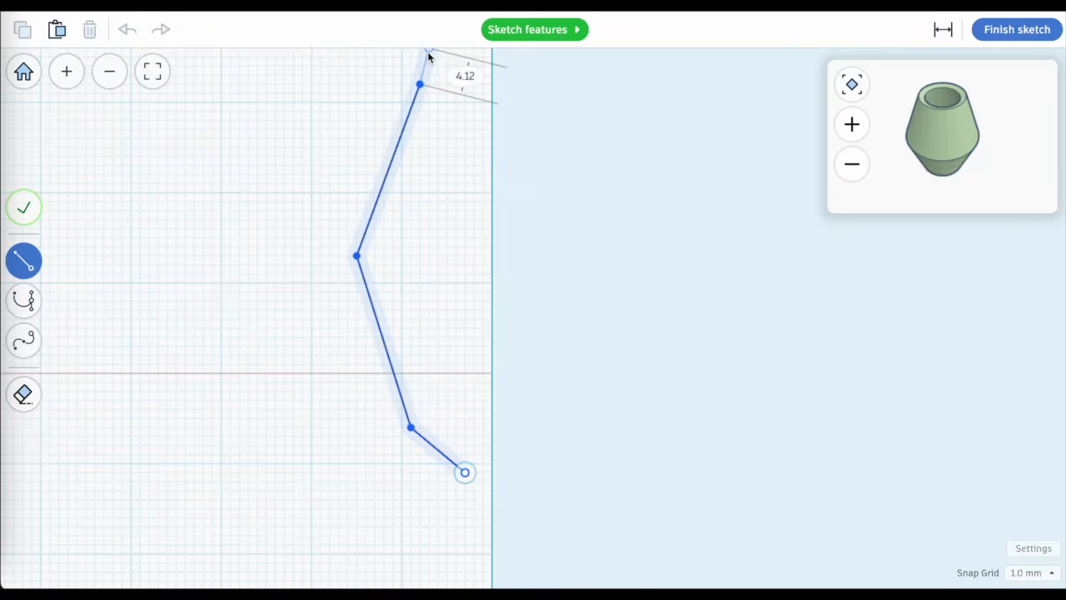
Examine the unfinished vase profile and the drawing area around it, from close up to the full workplane extent
{"action": "scroll", "coordinate": [429, 53], "scroll_direction": "down", "scroll_amount": 4}
{"action": "scroll", "coordinate": [428, 53], "scroll_direction": "up", "scroll_amount": 7}
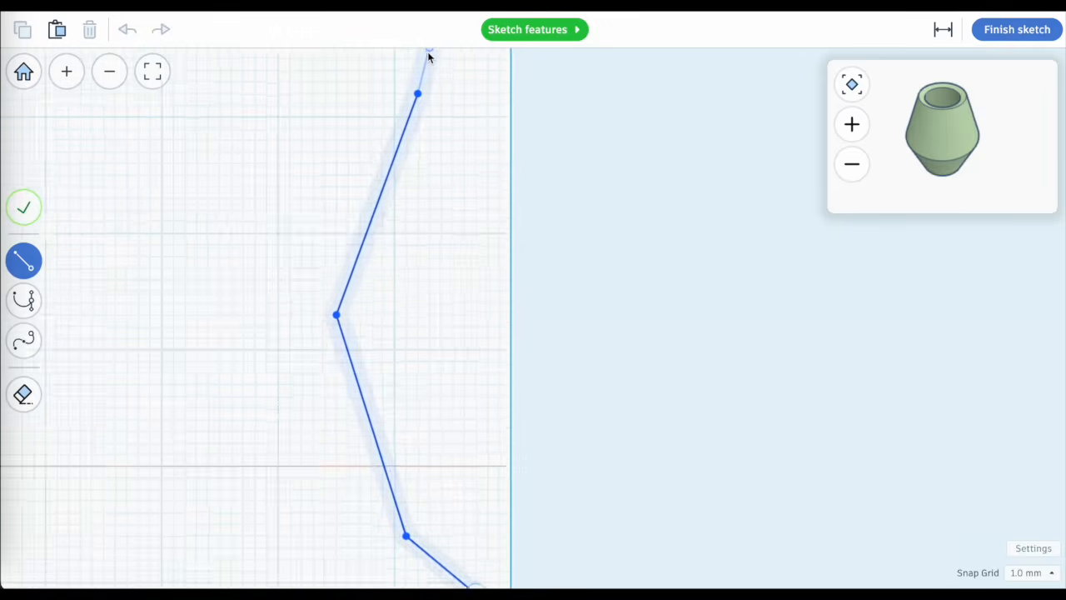
{"action": "scroll", "coordinate": [428, 53], "scroll_direction": "down", "scroll_amount": 4}
{"action": "scroll", "coordinate": [428, 55], "scroll_direction": "down", "scroll_amount": 2}
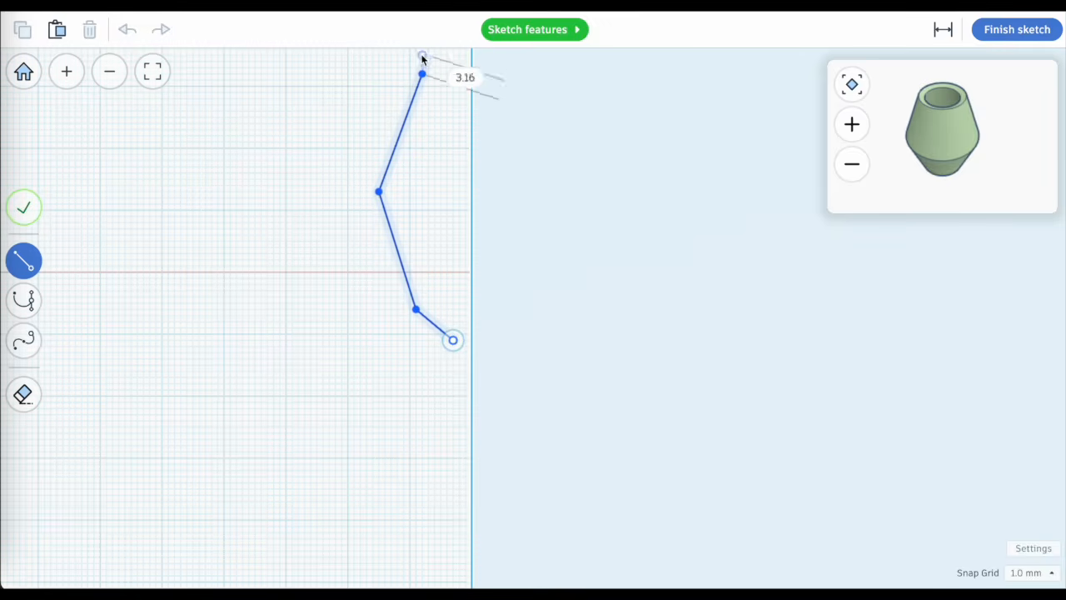
{"action": "scroll", "coordinate": [427, 54], "scroll_direction": "up", "scroll_amount": 5}
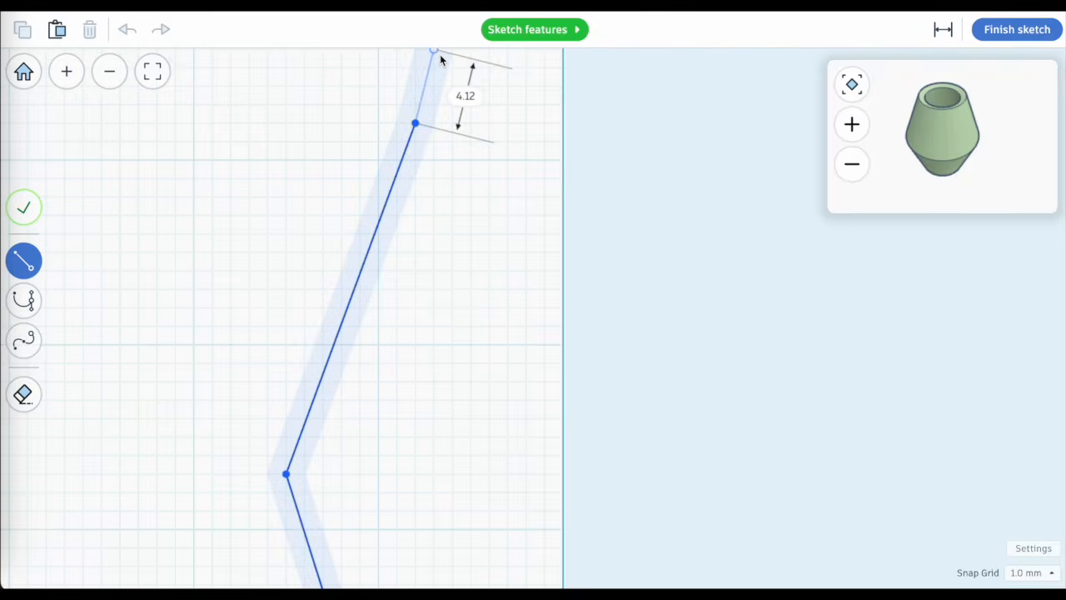
{"action": "scroll", "coordinate": [441, 59], "scroll_direction": "up", "scroll_amount": 2}
{"action": "scroll", "coordinate": [440, 59], "scroll_direction": "down", "scroll_amount": 4}
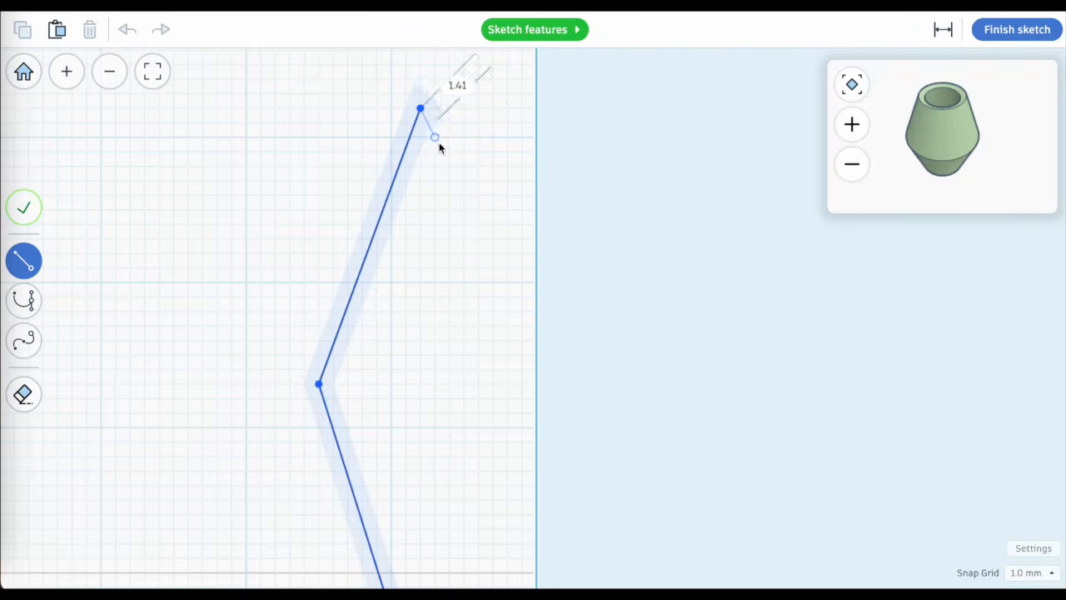
{"action": "scroll", "coordinate": [440, 149], "scroll_direction": "down", "scroll_amount": 2}
{"action": "scroll", "coordinate": [440, 147], "scroll_direction": "up", "scroll_amount": 4}
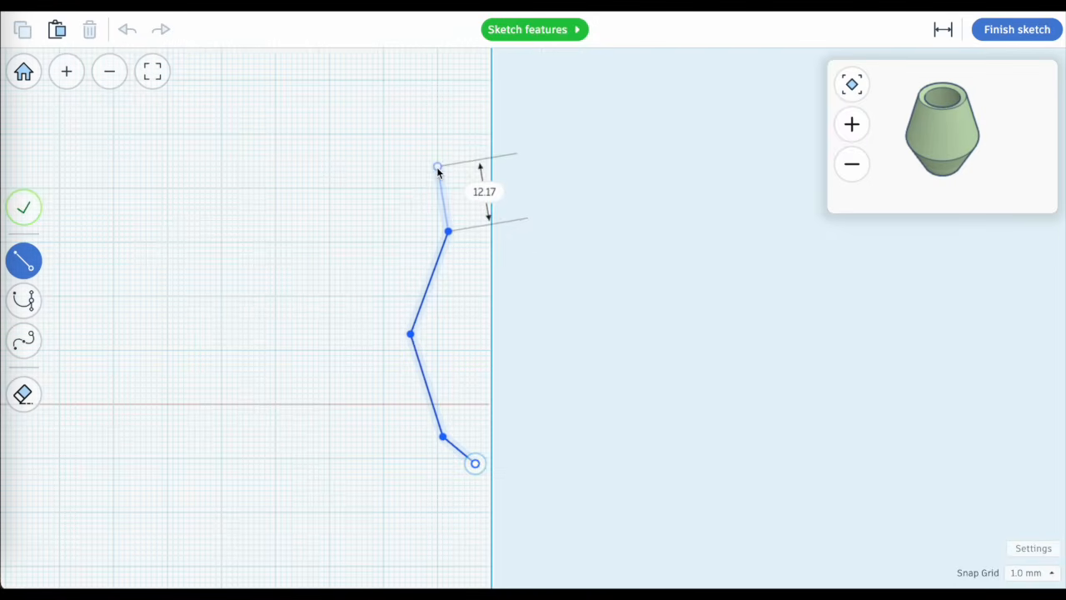
{"action": "scroll", "coordinate": [437, 167], "scroll_direction": "up", "scroll_amount": 3}
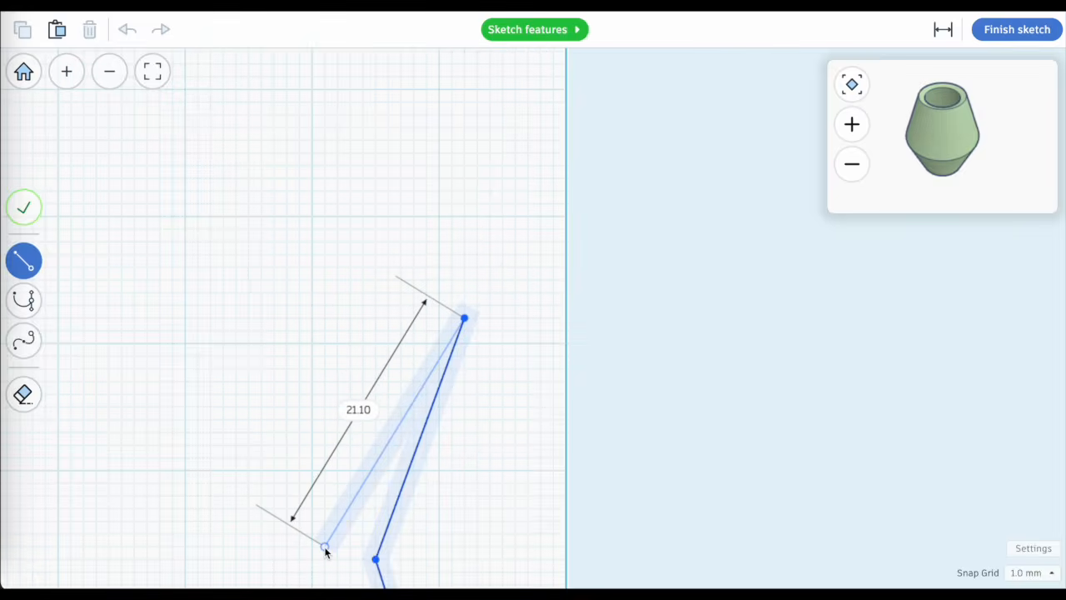
{"action": "scroll", "coordinate": [325, 550], "scroll_direction": "down", "scroll_amount": 5}
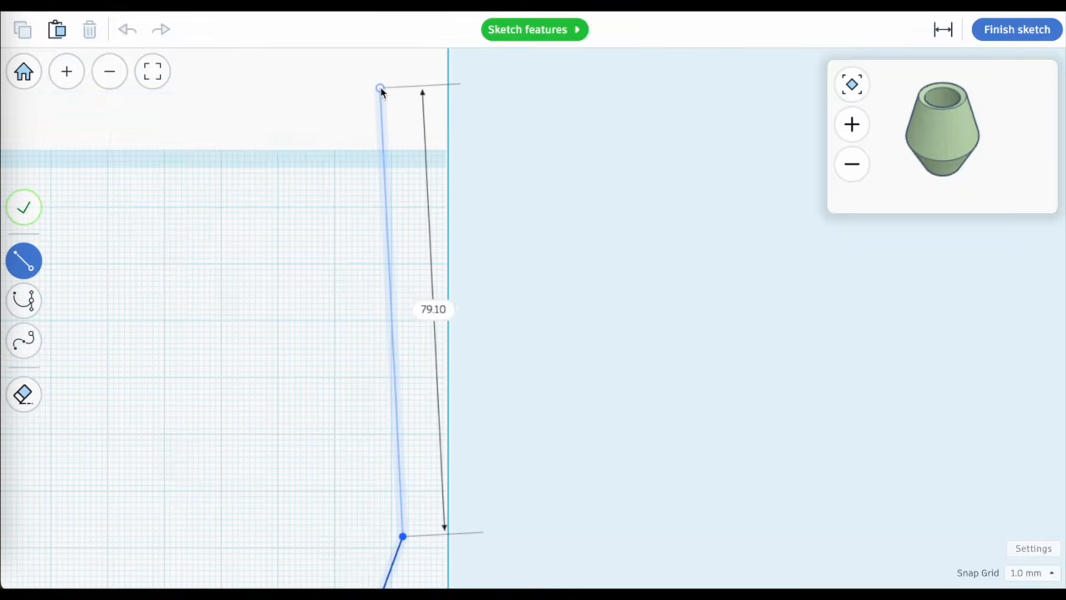
{"action": "scroll", "coordinate": [380, 92], "scroll_direction": "down", "scroll_amount": 5}
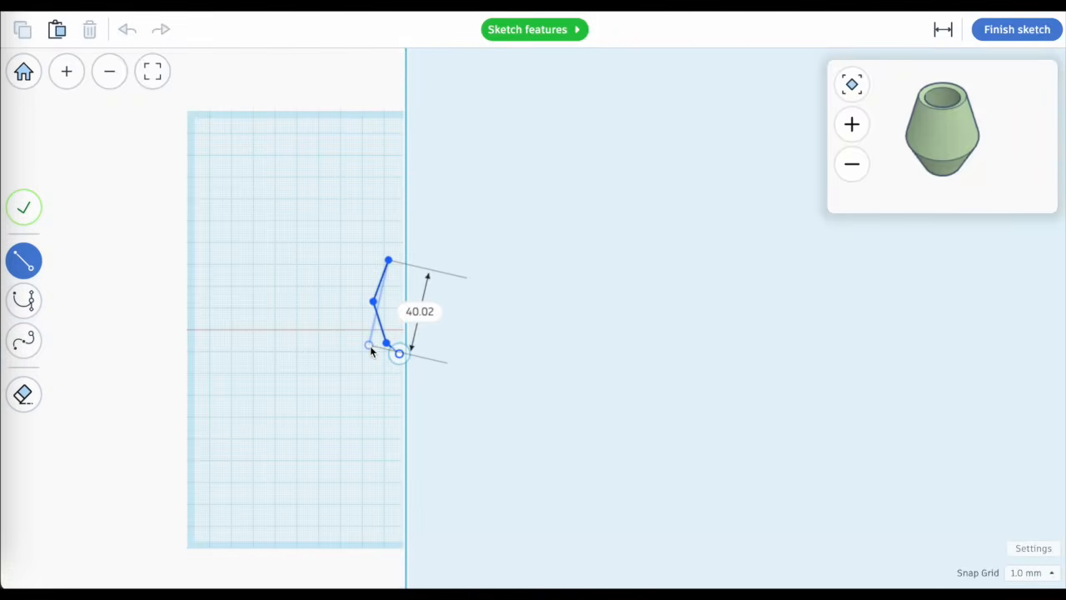
{"action": "scroll", "coordinate": [383, 360], "scroll_direction": "up", "scroll_amount": 3}
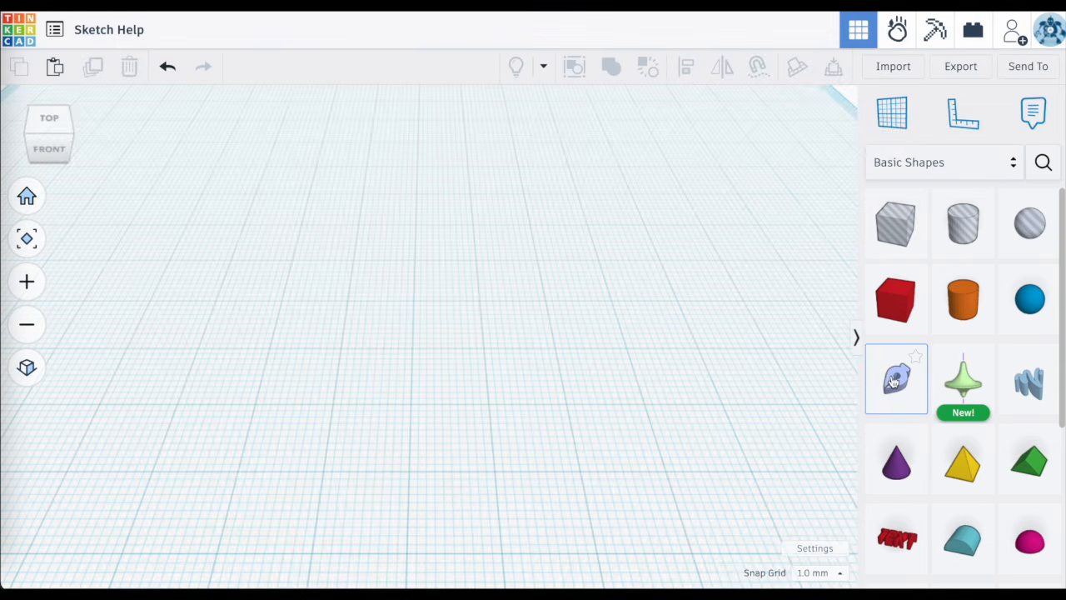
Place a new extrude sketch on the workplane and draw a line with a steep segment about 21.38 mm long and a lower segment about 7.21 mm long
{"action": "left_click_drag", "start_coordinate": [893, 381], "coordinate": [436, 341]}
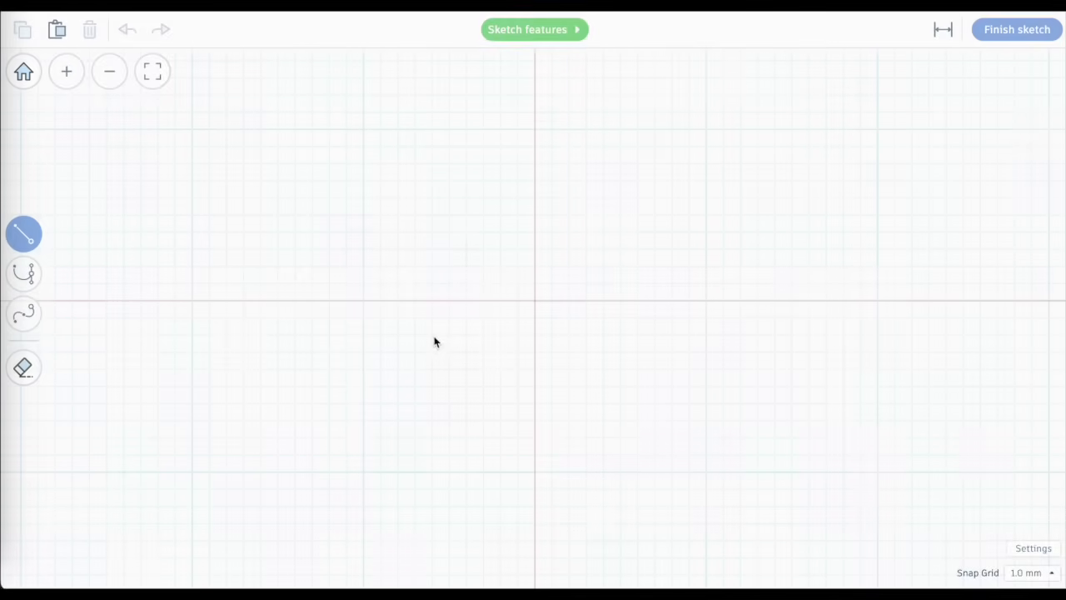
{"action": "left_click", "coordinate": [482, 96]}
{"action": "left_click", "coordinate": [415, 457]}
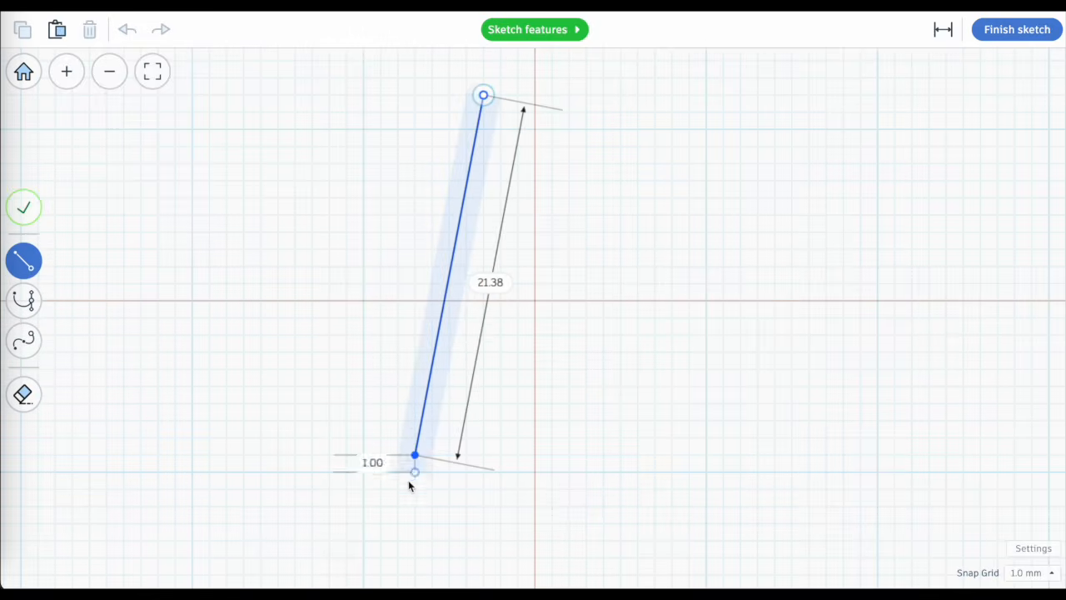
{"action": "left_click", "coordinate": [483, 558]}
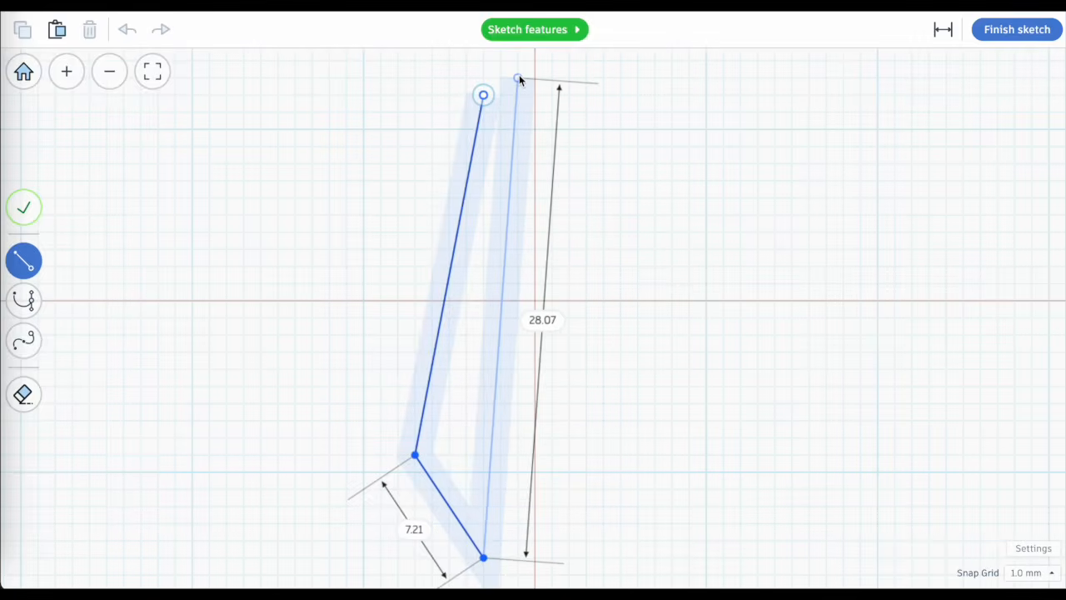
Extend the line with a long, nearly horizontal segment leftward, a segment about 17.49 mm up and left, and another segment up and right
{"action": "scroll", "coordinate": [519, 78], "scroll_direction": "down", "scroll_amount": 5}
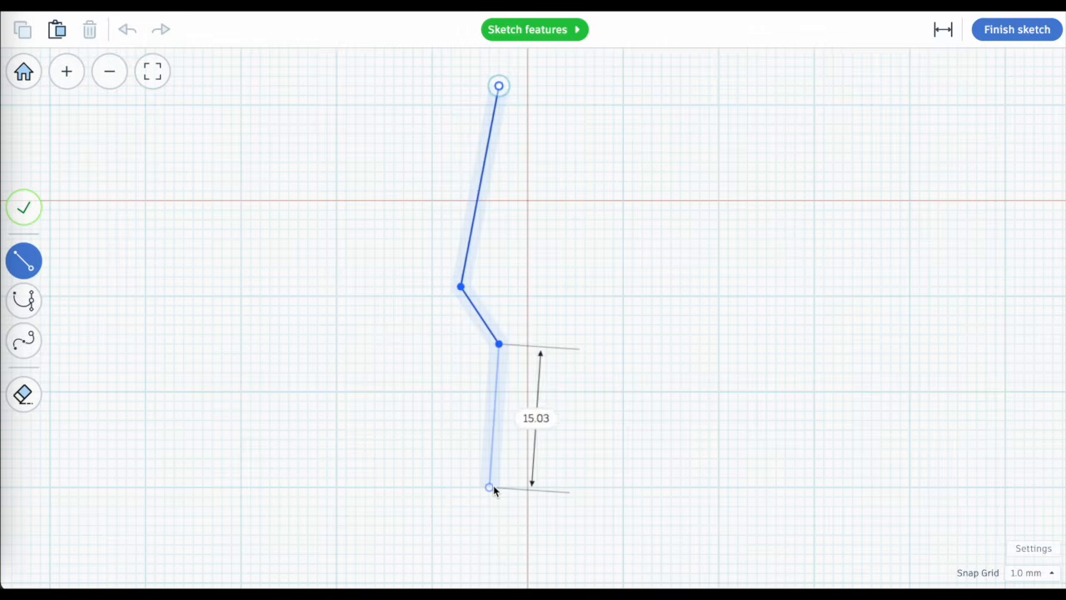
{"action": "left_click", "coordinate": [70, 354]}
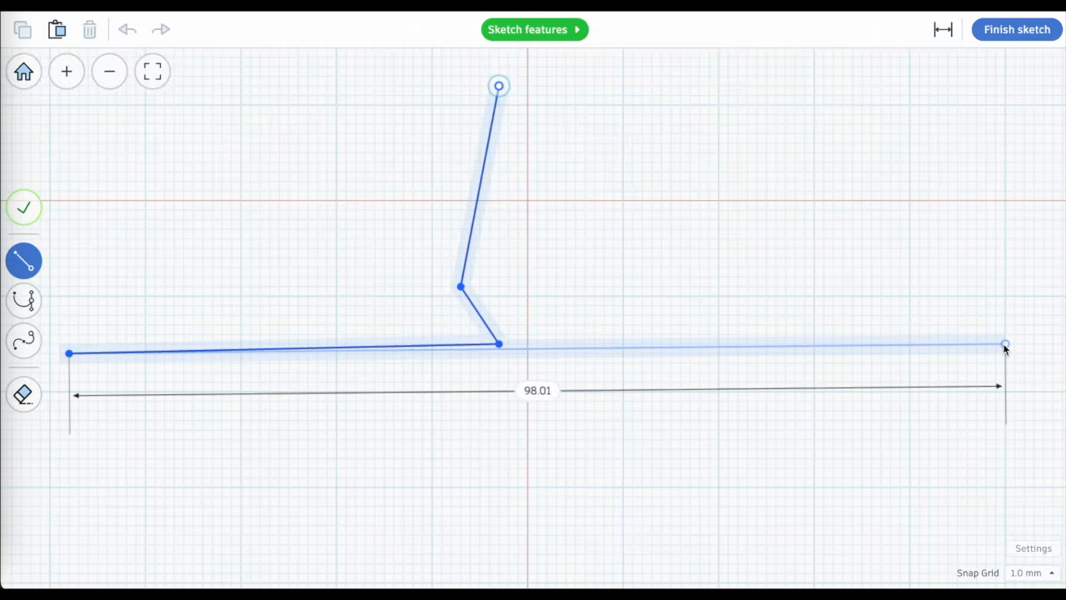
{"action": "scroll", "coordinate": [1005, 348], "scroll_direction": "down", "scroll_amount": 3}
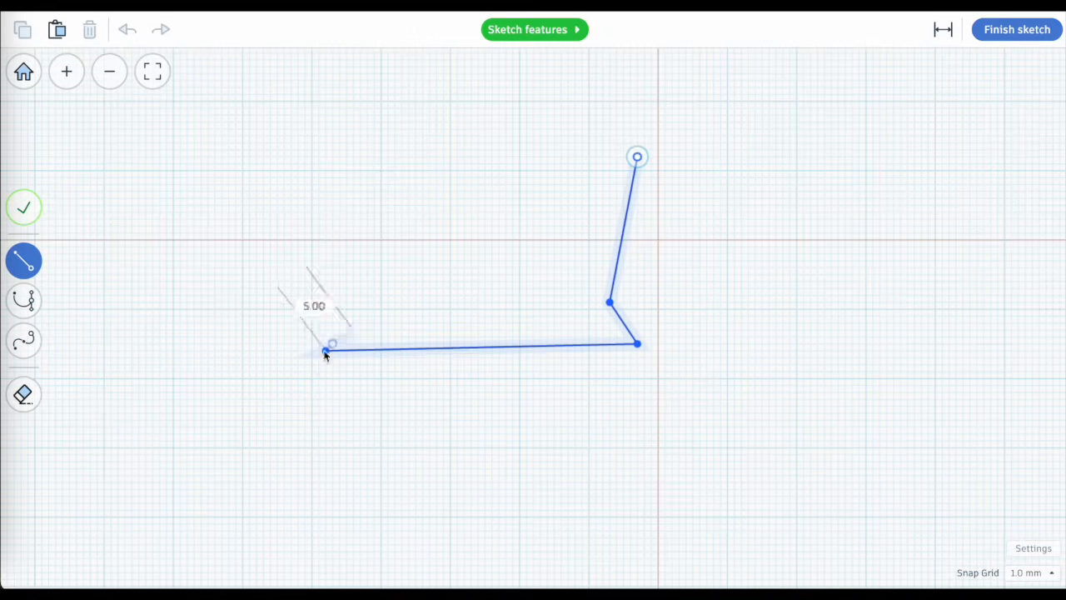
{"action": "scroll", "coordinate": [210, 312], "scroll_direction": "up", "scroll_amount": 3}
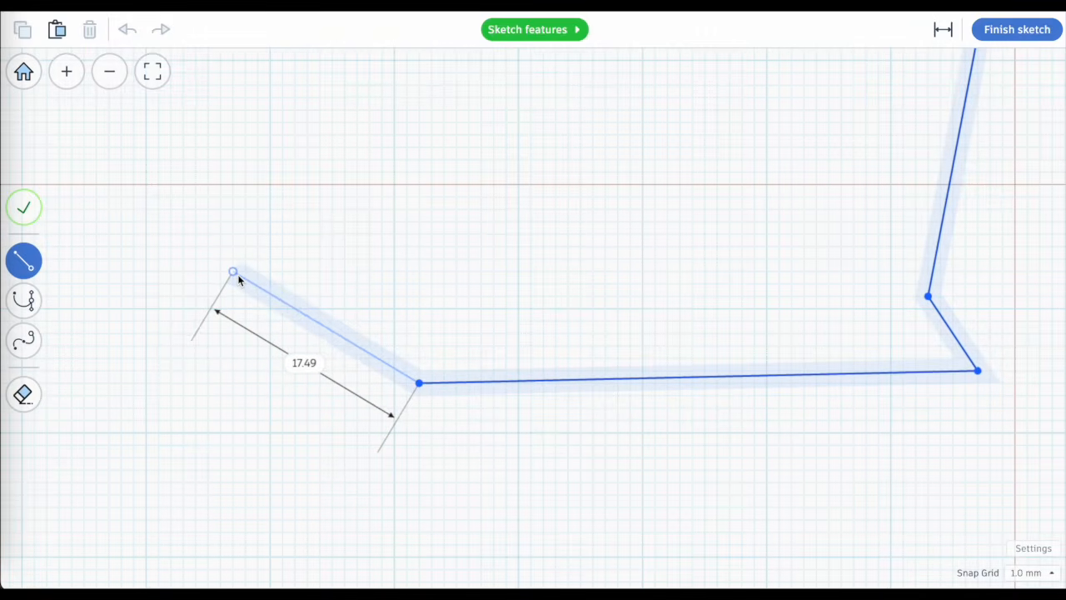
{"action": "left_click", "coordinate": [233, 272]}
{"action": "left_click", "coordinate": [295, 122]}
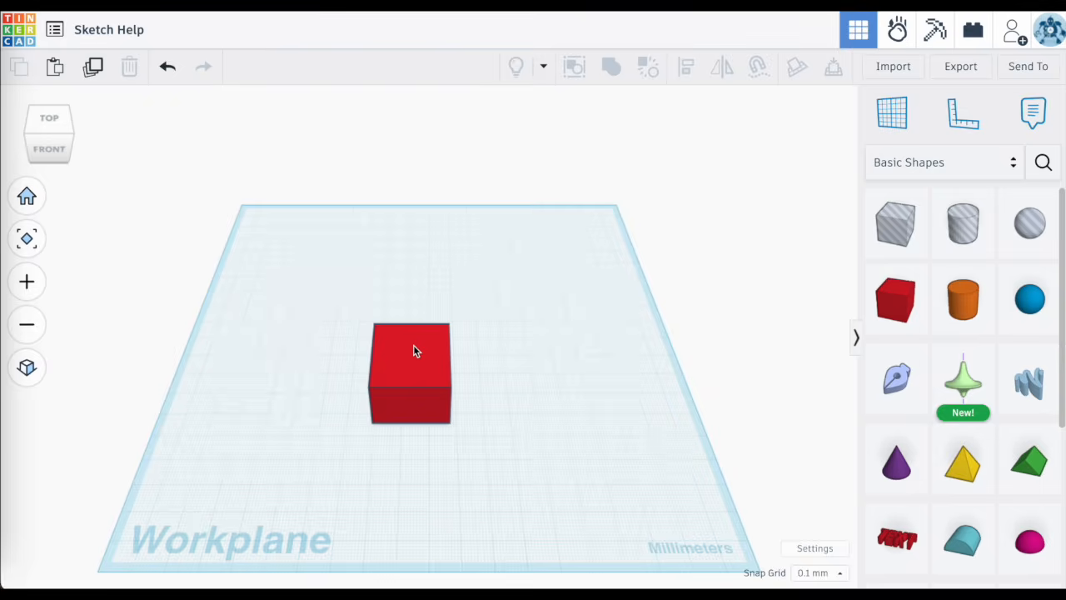
Place a new extrude sketch in front of the red box and examine where the box's left edge falls between the sketch grid lines
{"action": "mouse_move", "coordinate": [895, 379]}
{"action": "left_mouse_down"}
{"action": "mouse_move", "coordinate": [500, 450]}
{"action": "mouse_move", "coordinate": [405, 447]}
{"action": "mouse_move", "coordinate": [424, 469]}
{"action": "mouse_move", "coordinate": [409, 469]}
{"action": "mouse_move", "coordinate": [408, 455]}
{"action": "mouse_move", "coordinate": [397, 464]}
{"action": "mouse_move", "coordinate": [412, 461]}
{"action": "mouse_move", "coordinate": [393, 451]}
{"action": "left_mouse_up"}
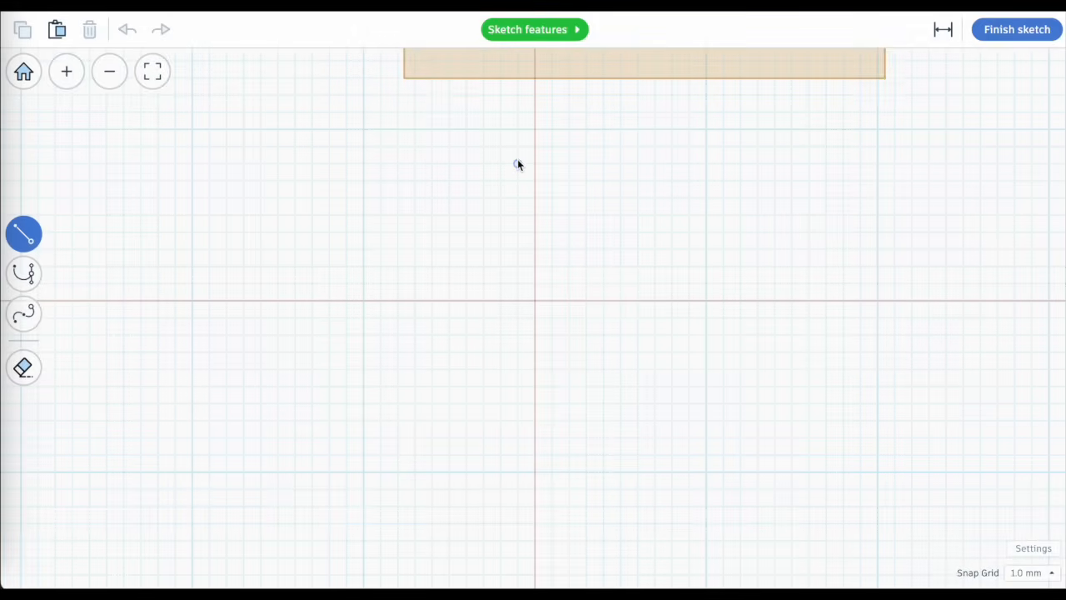
{"action": "scroll", "coordinate": [518, 164], "scroll_direction": "down", "scroll_amount": 5}
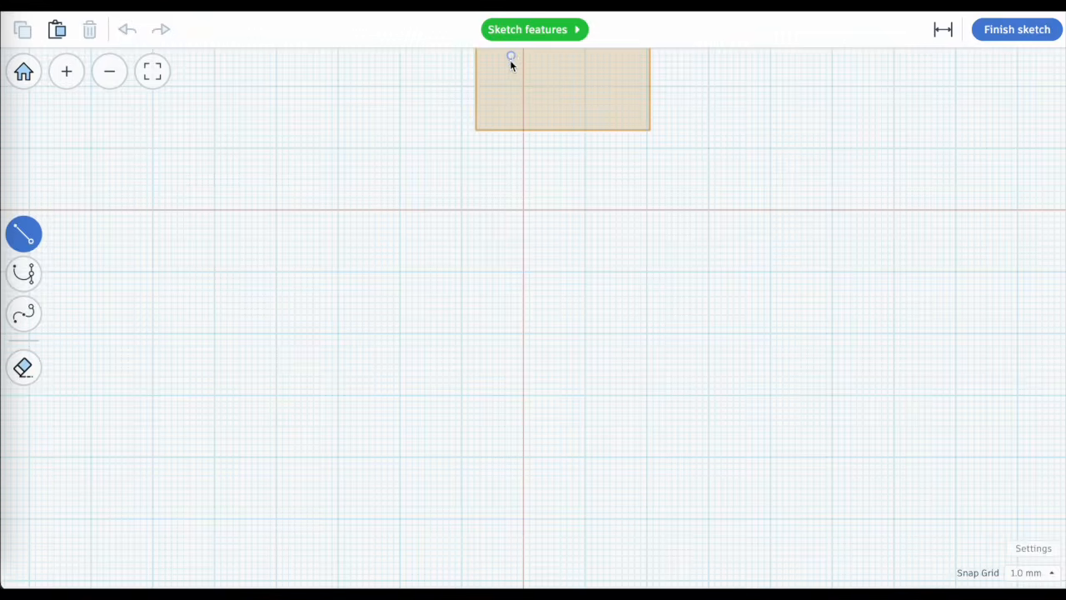
{"action": "scroll", "coordinate": [518, 538], "scroll_direction": "down", "scroll_amount": 3}
{"action": "scroll", "coordinate": [542, 170], "scroll_direction": "up", "scroll_amount": 2}
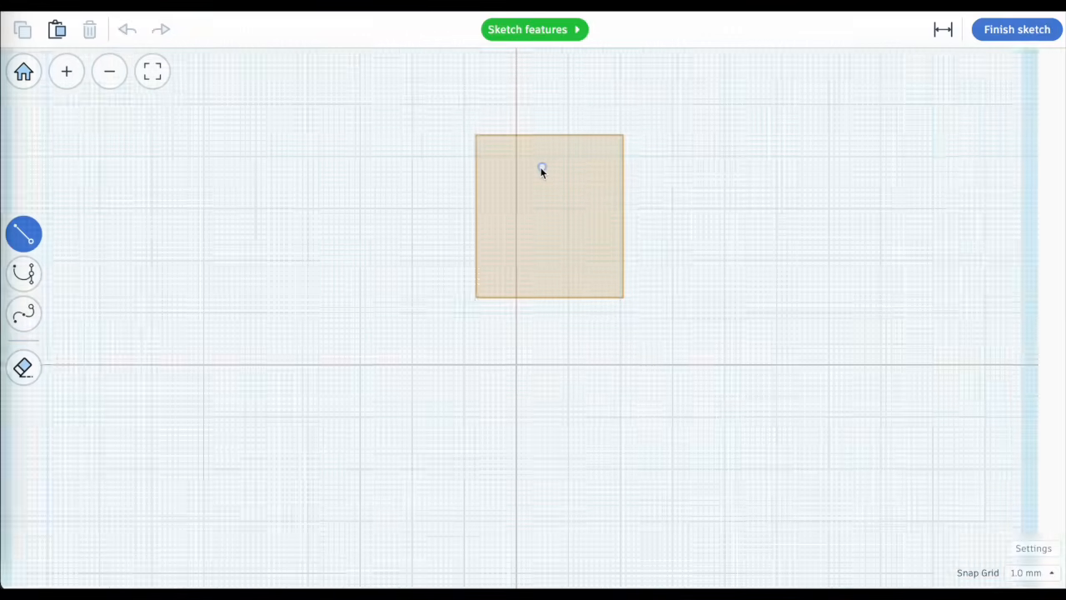
{"action": "scroll", "coordinate": [542, 170], "scroll_direction": "up", "scroll_amount": 3}
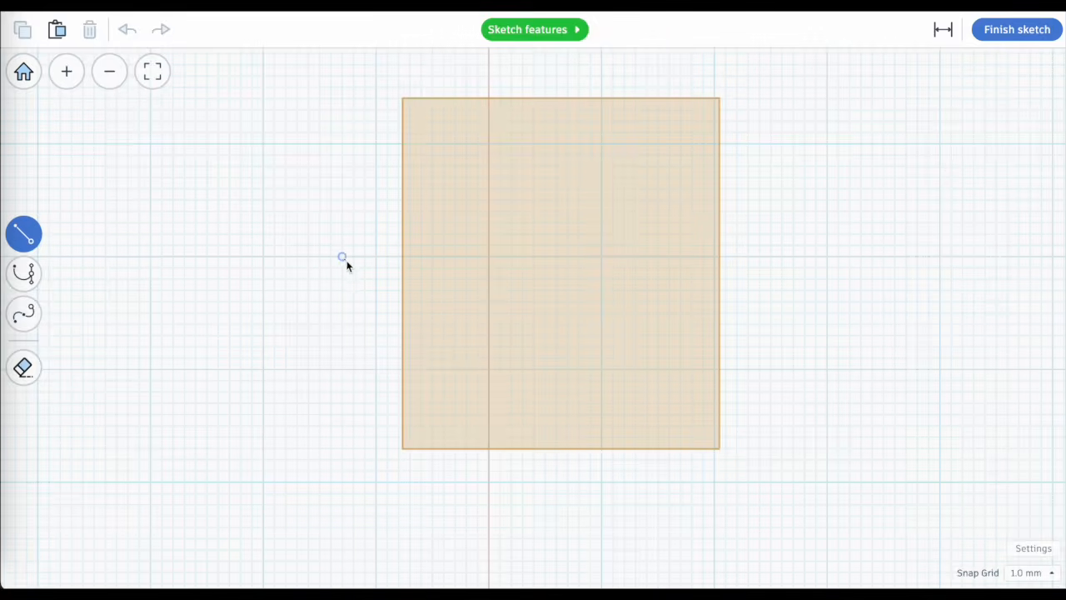
{"action": "scroll", "coordinate": [395, 250], "scroll_direction": "up", "scroll_amount": 5}
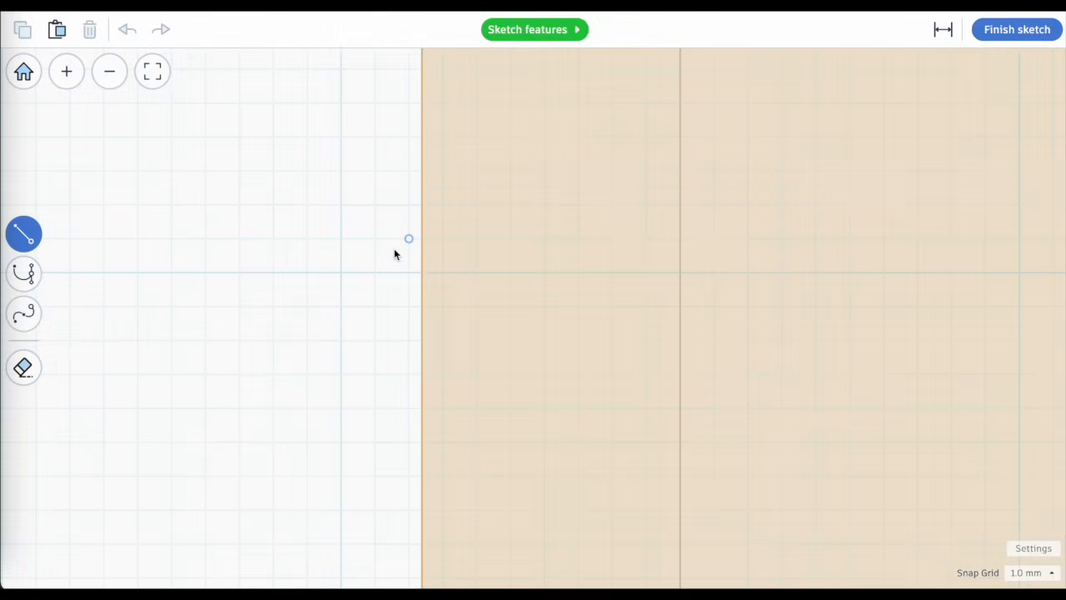
{"action": "scroll", "coordinate": [394, 251], "scroll_direction": "up", "scroll_amount": 4}
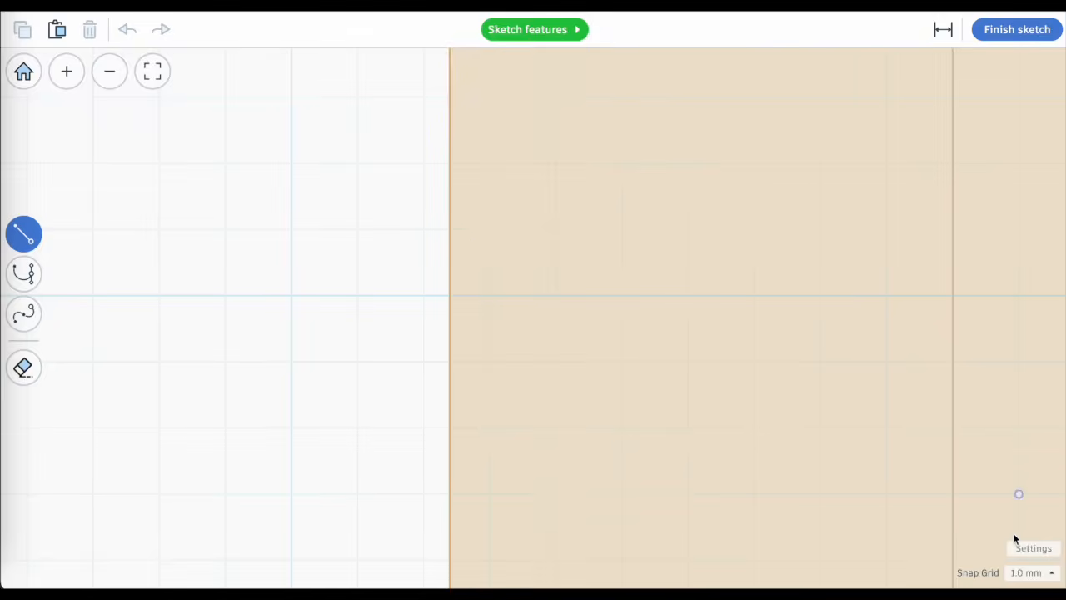
Switch the sketch's snap grid off and set it back to 1.0 mm
{"action": "left_click", "coordinate": [1018, 574]}
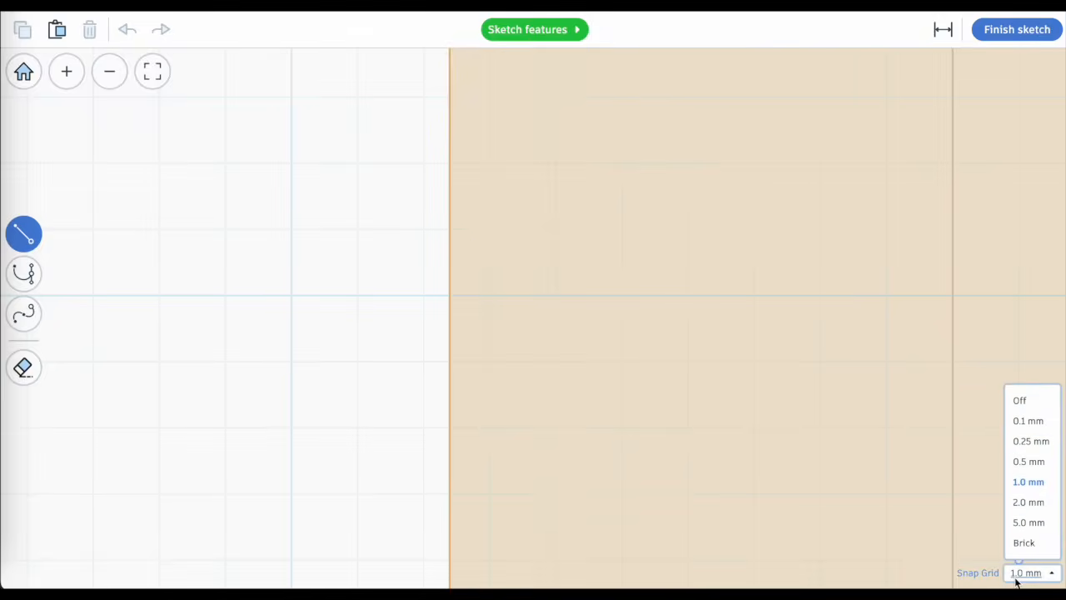
{"action": "left_click", "coordinate": [1037, 404]}
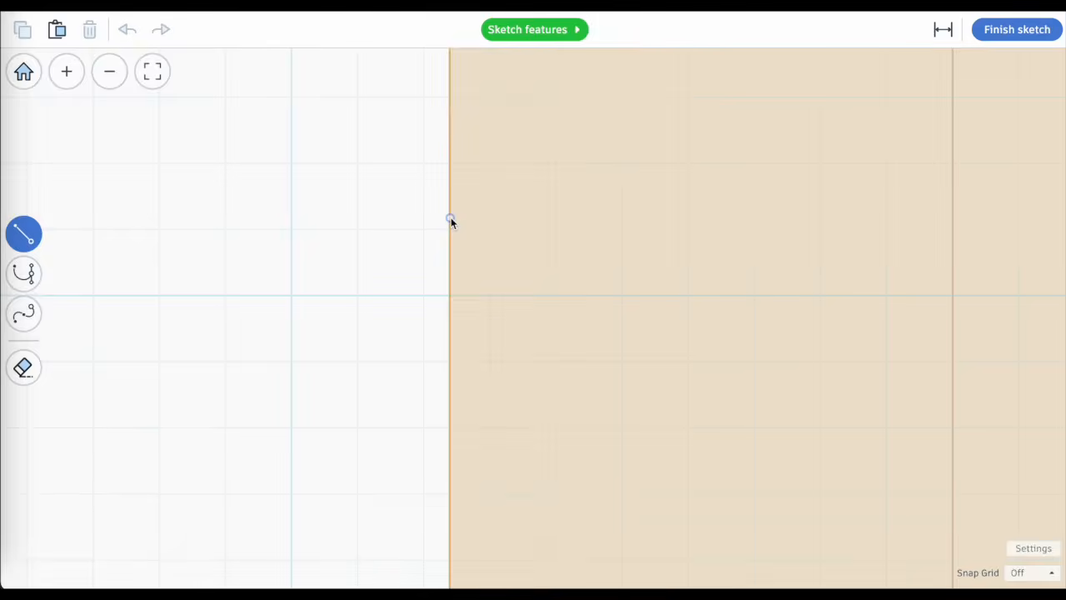
{"action": "left_click", "coordinate": [1023, 574]}
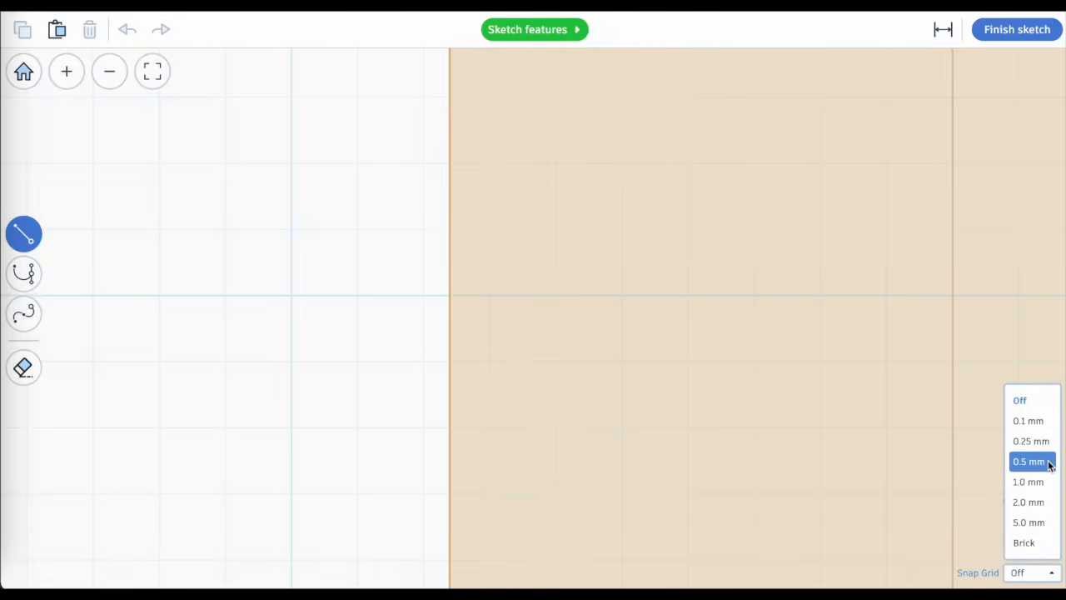
{"action": "left_click", "coordinate": [1042, 482]}
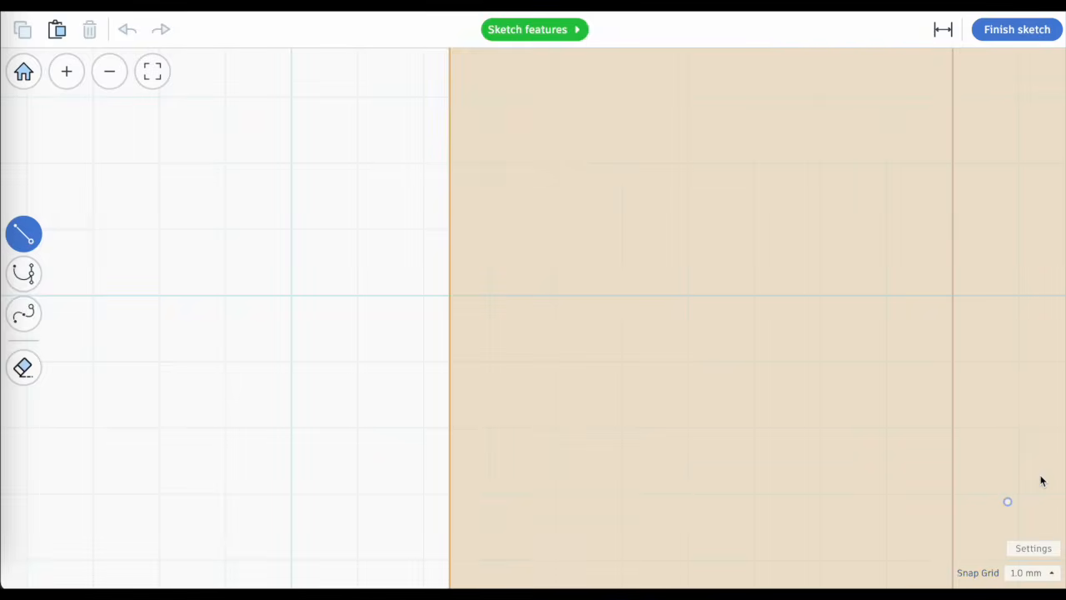
Finish the sketch without drawing and align the red box with the left edge of the default extrude shape
{"action": "left_click", "coordinate": [1021, 31]}
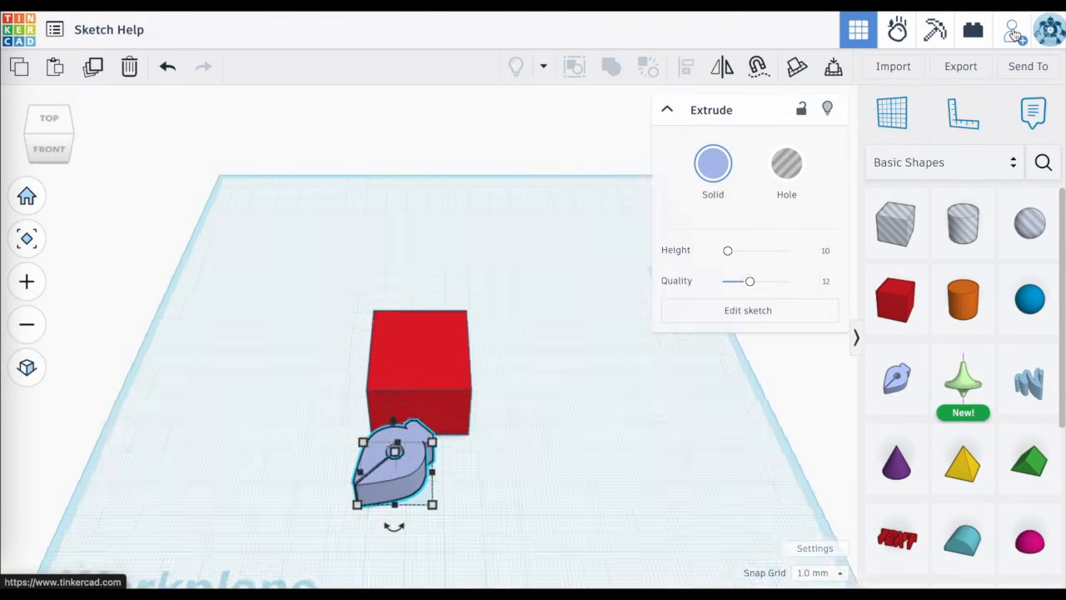
{"action": "left_click", "coordinate": [517, 346]}
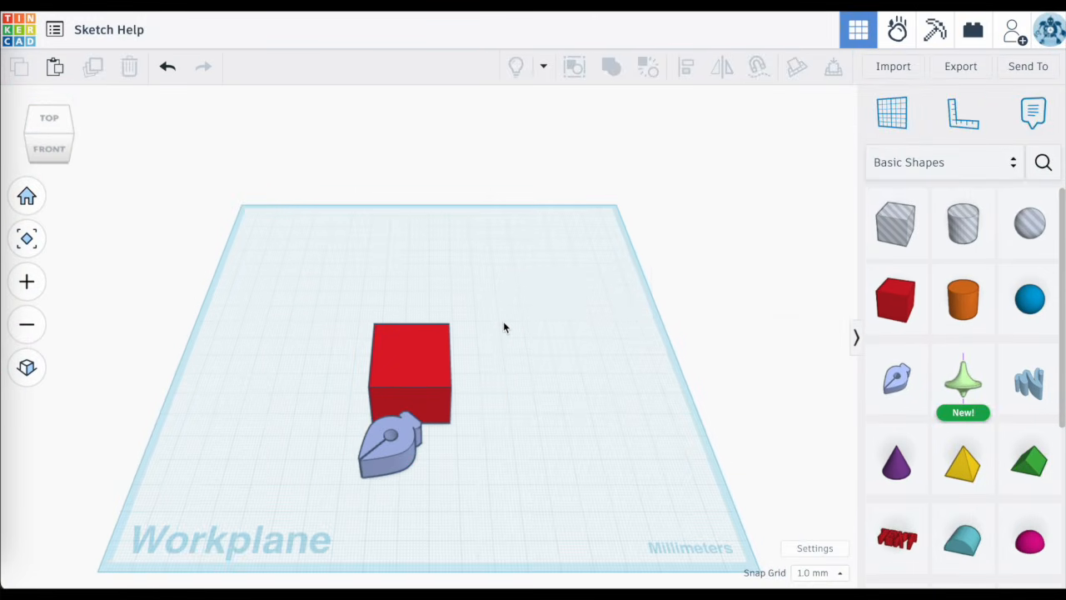
{"action": "left_click_drag", "start_coordinate": [505, 320], "coordinate": [341, 487]}
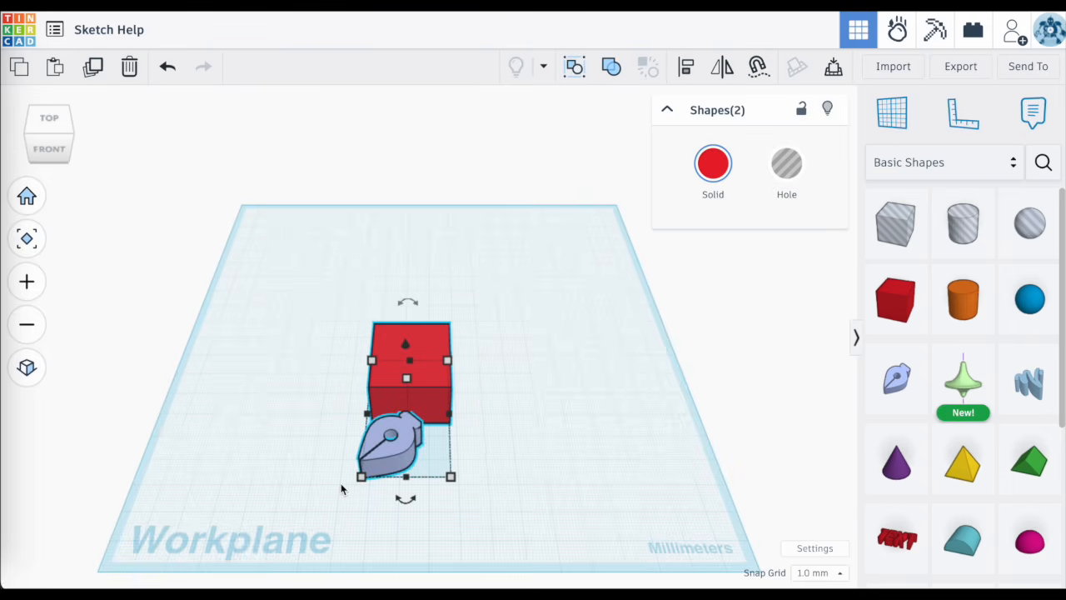
{"action": "left_click", "coordinate": [686, 69]}
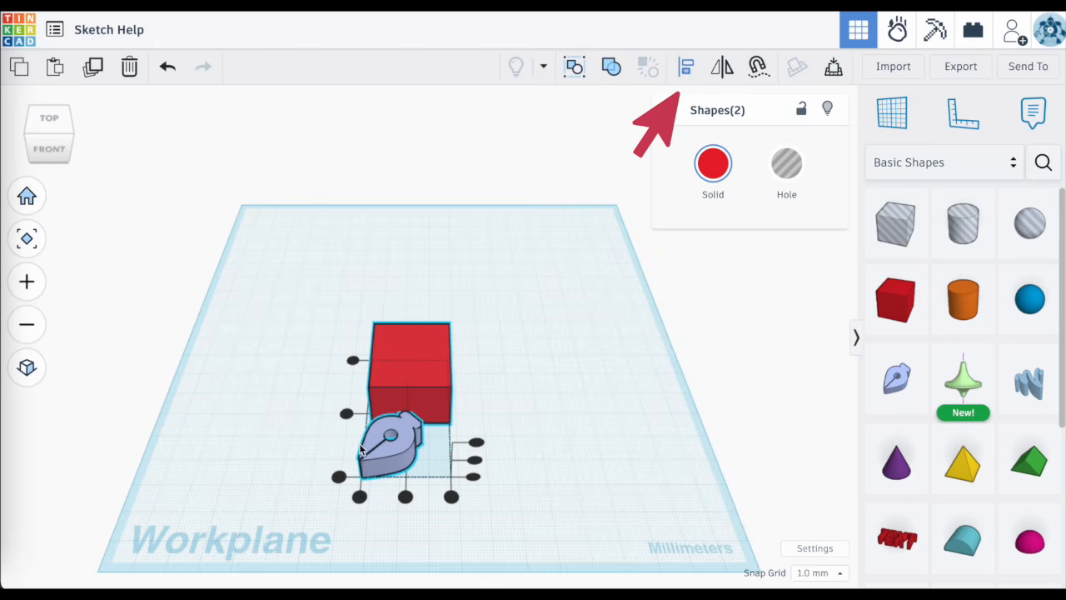
{"action": "left_click", "coordinate": [359, 496]}
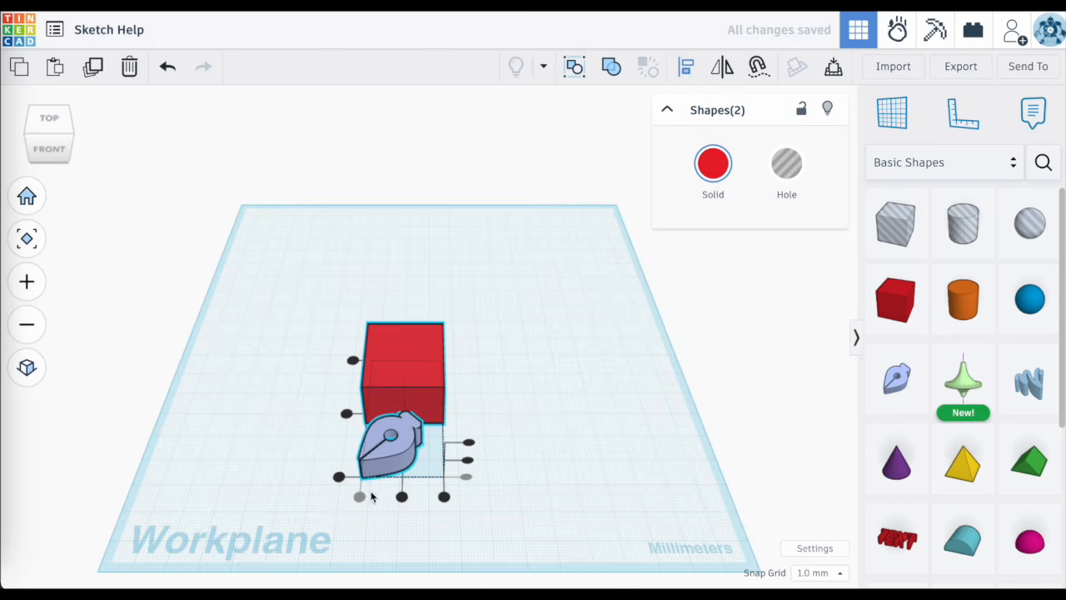
{"action": "left_click", "coordinate": [557, 444]}
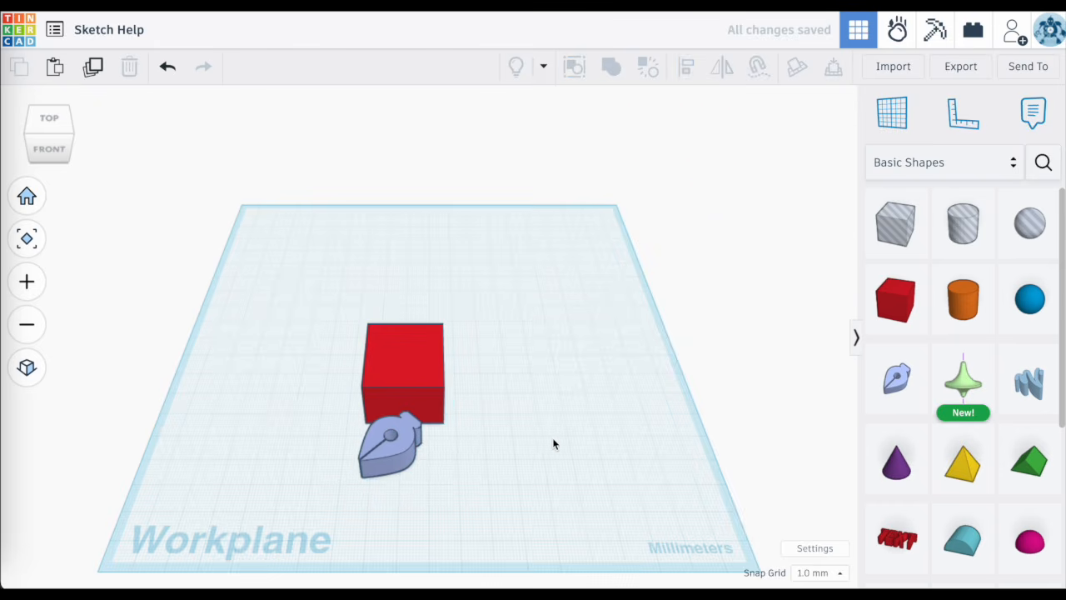
Reopen the extrude sketch and draw a closed 4 mm wide, 7 mm tall rectangle against the box outline's lower left corner, and finish it
{"action": "double_click", "coordinate": [388, 436]}
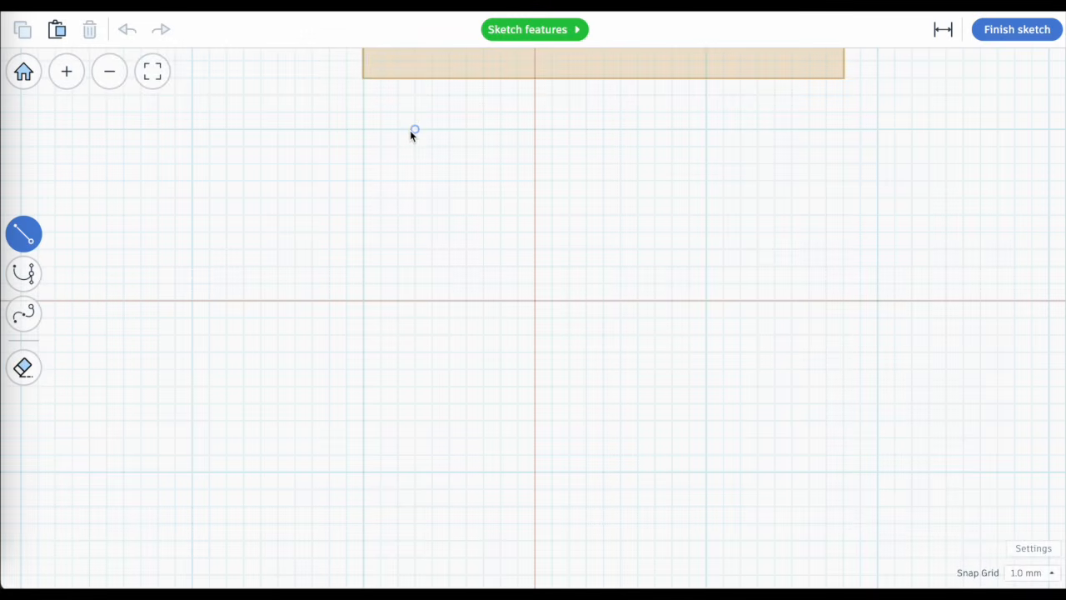
{"action": "scroll", "coordinate": [410, 130], "scroll_direction": "down", "scroll_amount": 5}
{"action": "scroll", "coordinate": [399, 66], "scroll_direction": "up", "scroll_amount": 5}
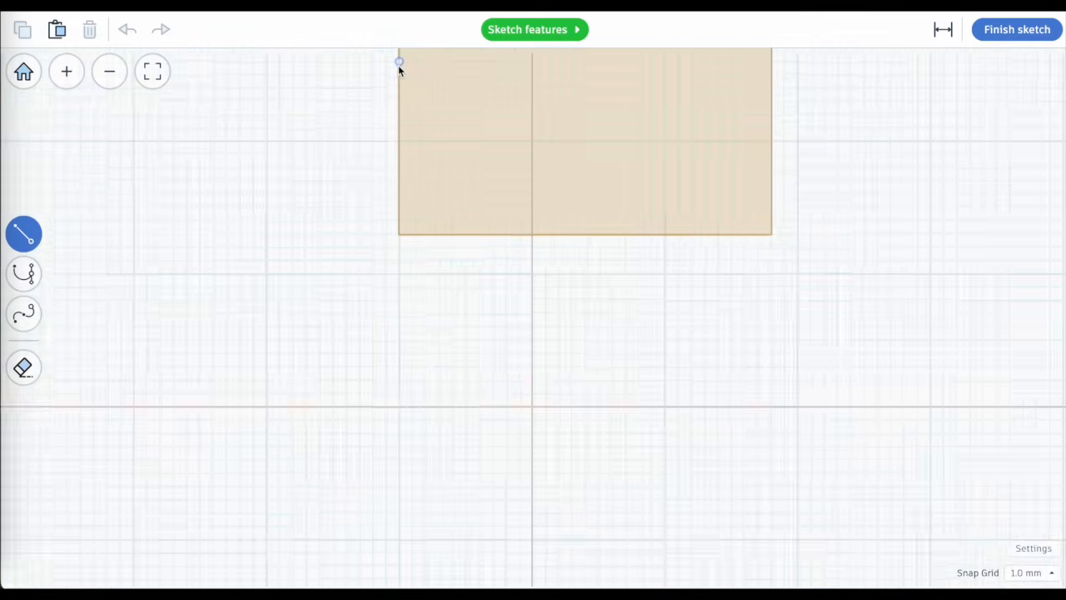
{"action": "scroll", "coordinate": [398, 65], "scroll_direction": "up", "scroll_amount": 2}
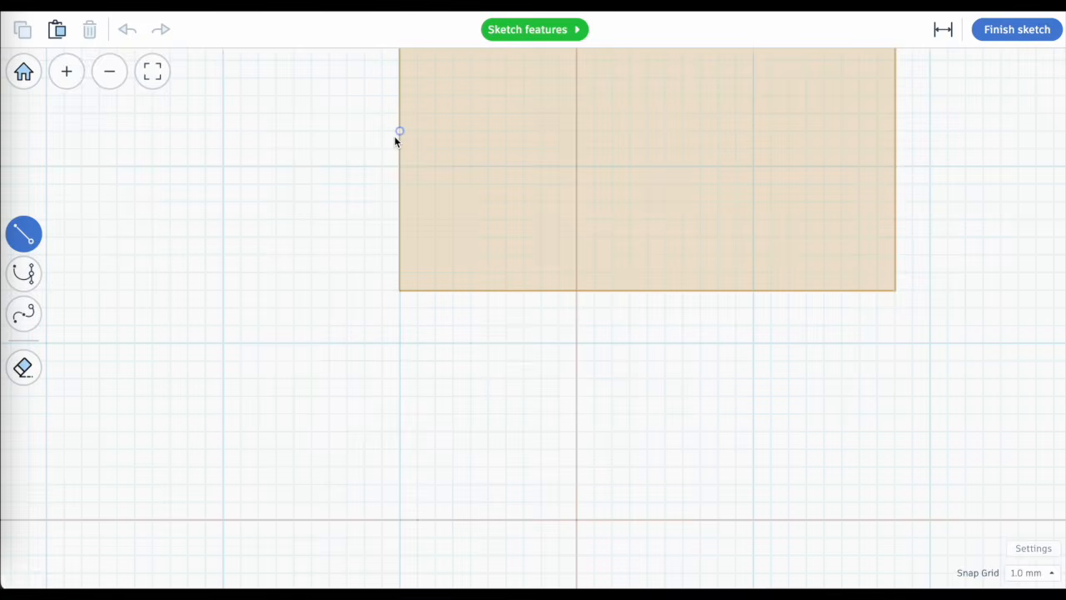
{"action": "scroll", "coordinate": [395, 140], "scroll_direction": "up", "scroll_amount": 3}
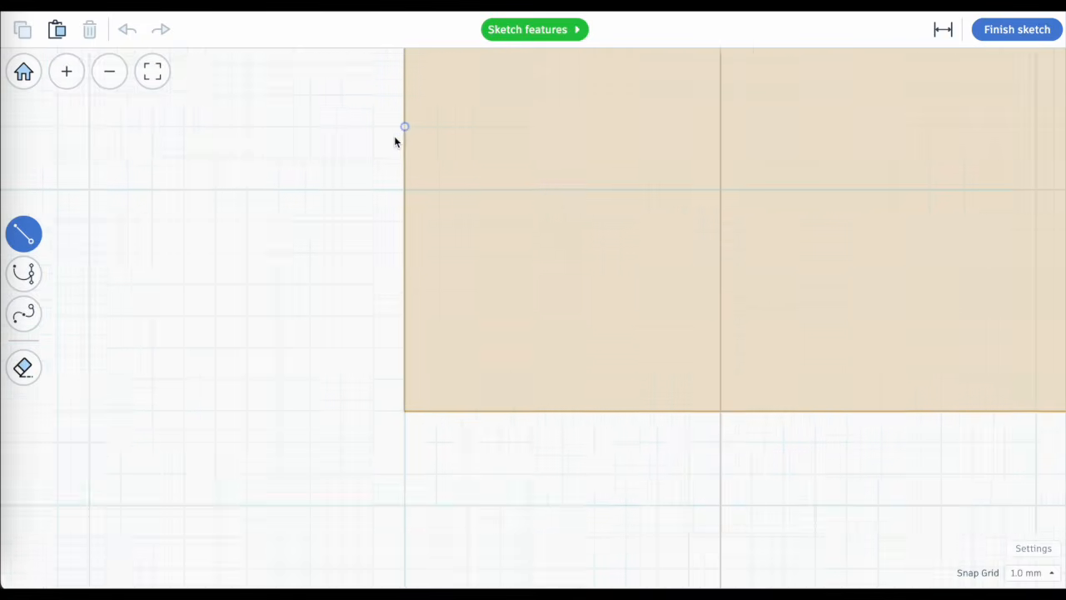
{"action": "left_click", "coordinate": [400, 218]}
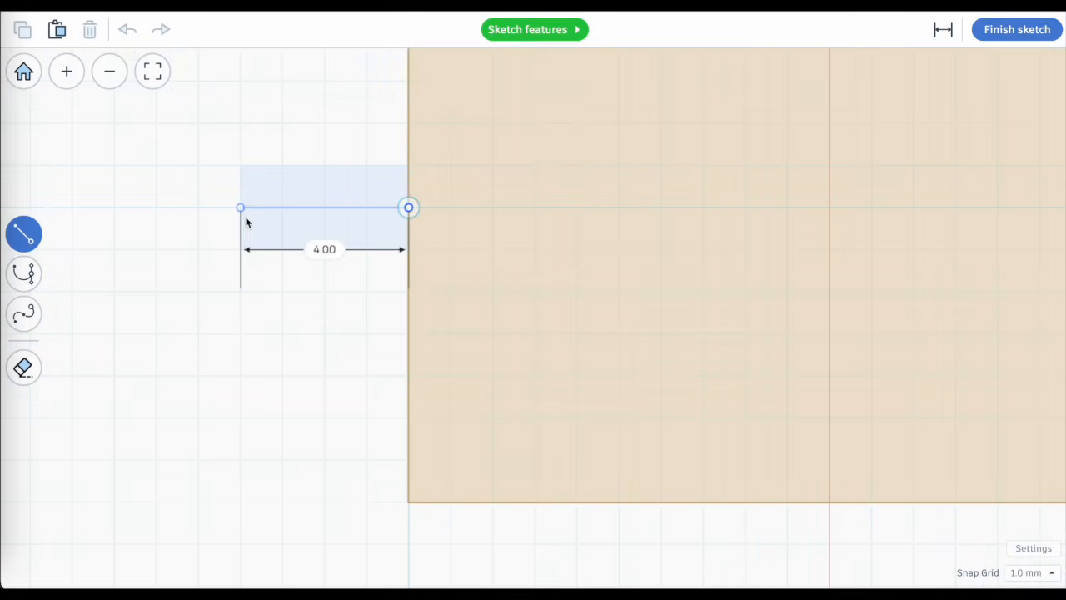
{"action": "left_click", "coordinate": [242, 217]}
{"action": "left_click", "coordinate": [239, 501]}
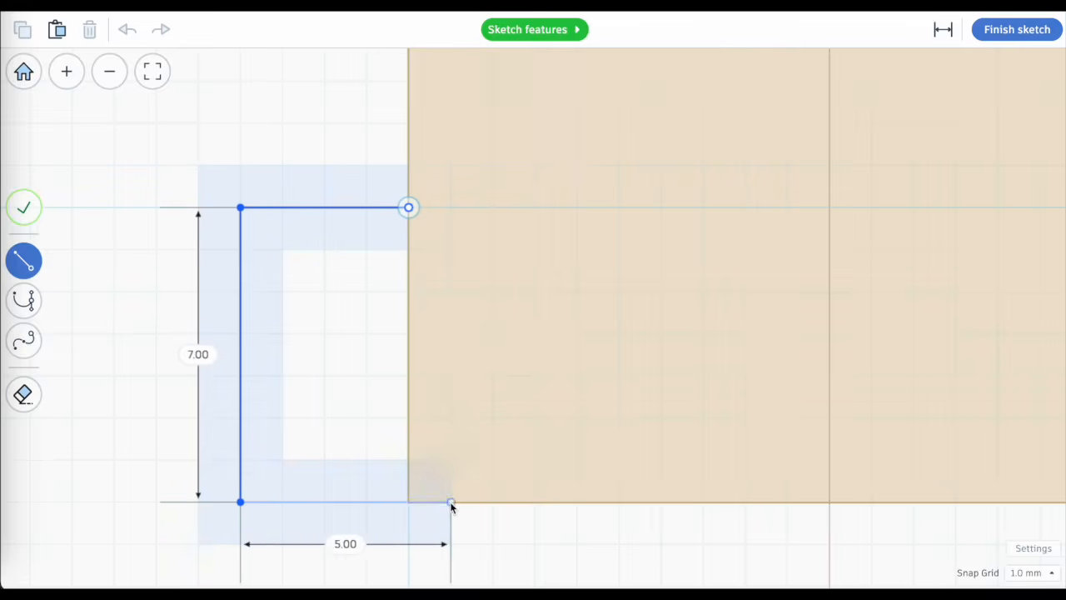
{"action": "left_click", "coordinate": [409, 503]}
{"action": "left_click", "coordinate": [408, 204]}
{"action": "left_click", "coordinate": [407, 207]}
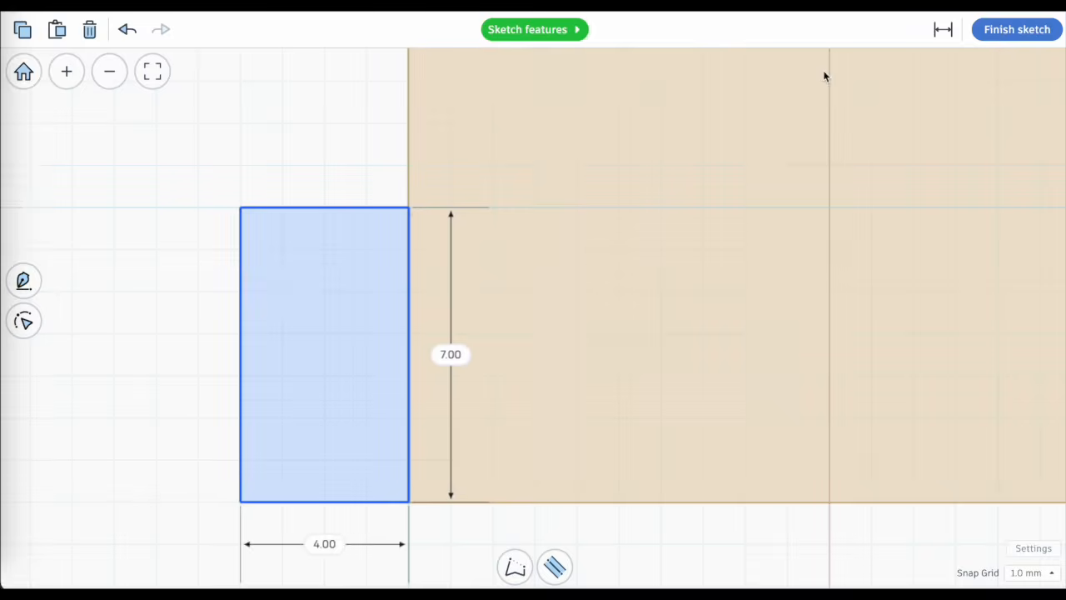
{"action": "left_click", "coordinate": [1013, 29]}
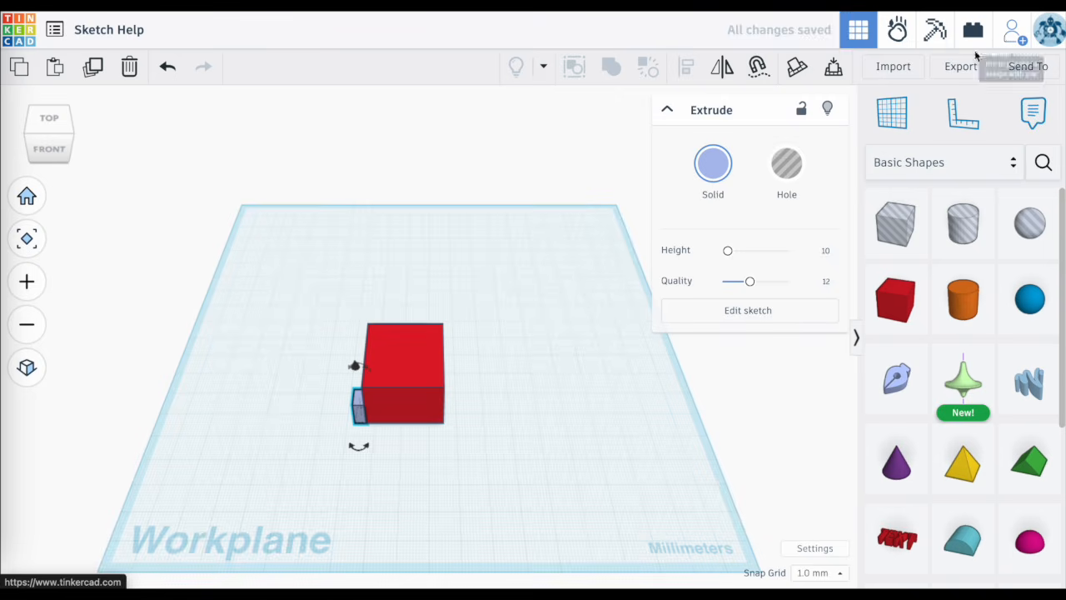
Examine from several angles how the small extruded block meets the left side of the red box
{"action": "scroll", "coordinate": [398, 386], "scroll_direction": "up", "scroll_amount": 2}
{"action": "scroll", "coordinate": [398, 388], "scroll_direction": "up", "scroll_amount": 2}
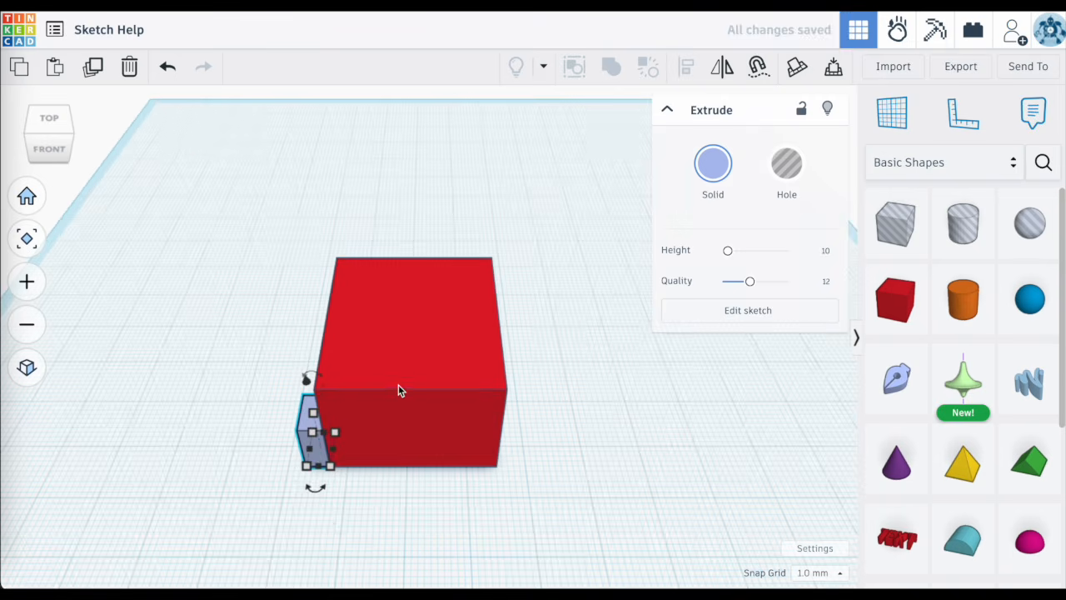
{"action": "left_click", "coordinate": [325, 519]}
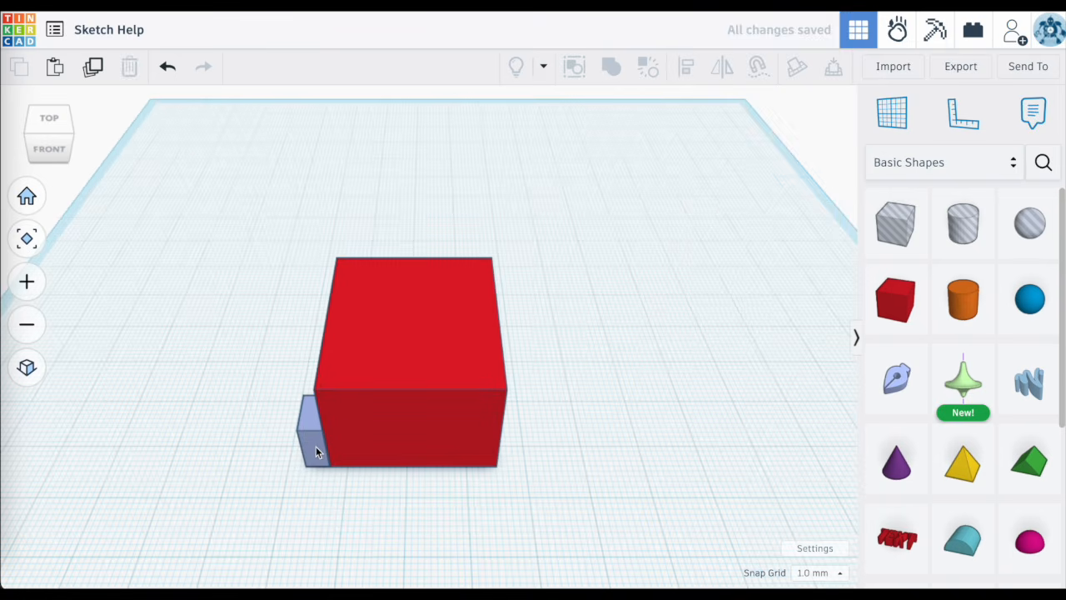
{"action": "right_click_drag", "start_coordinate": [320, 447], "coordinate": [368, 461]}
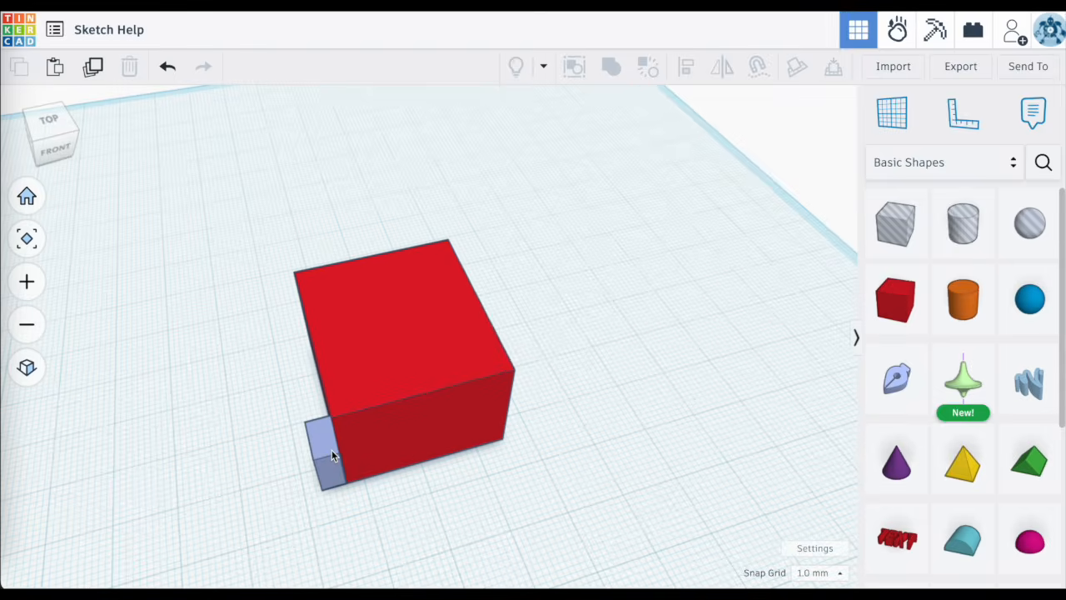
{"action": "scroll", "coordinate": [332, 450], "scroll_direction": "up", "scroll_amount": 3}
{"action": "scroll", "coordinate": [325, 441], "scroll_direction": "up", "scroll_amount": 2}
{"action": "right_click_drag", "start_coordinate": [319, 433], "coordinate": [284, 436]}
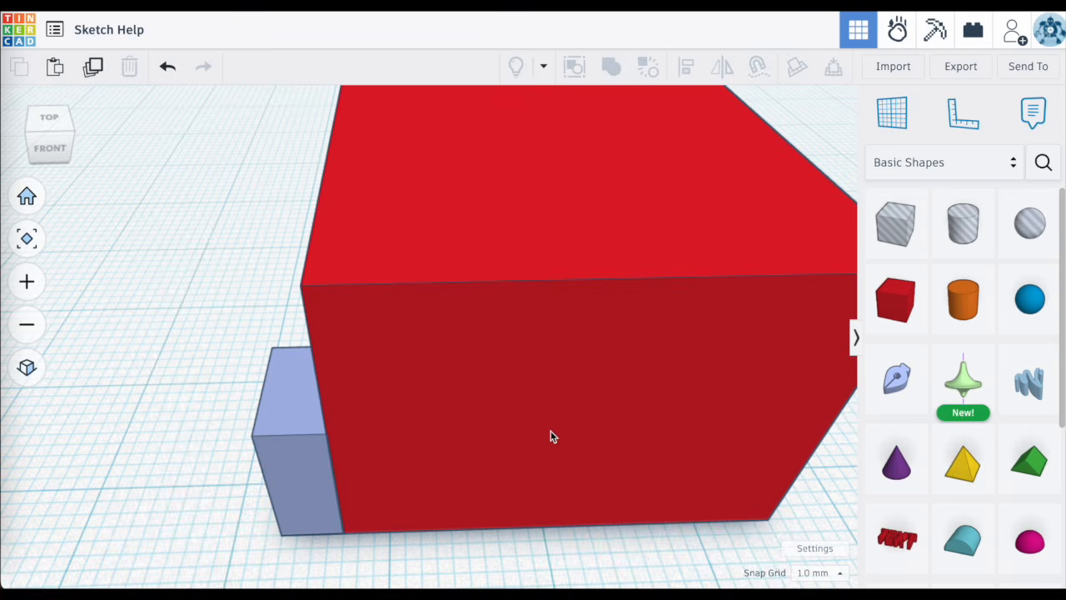
{"action": "scroll", "coordinate": [259, 300], "scroll_direction": "down", "scroll_amount": 3}
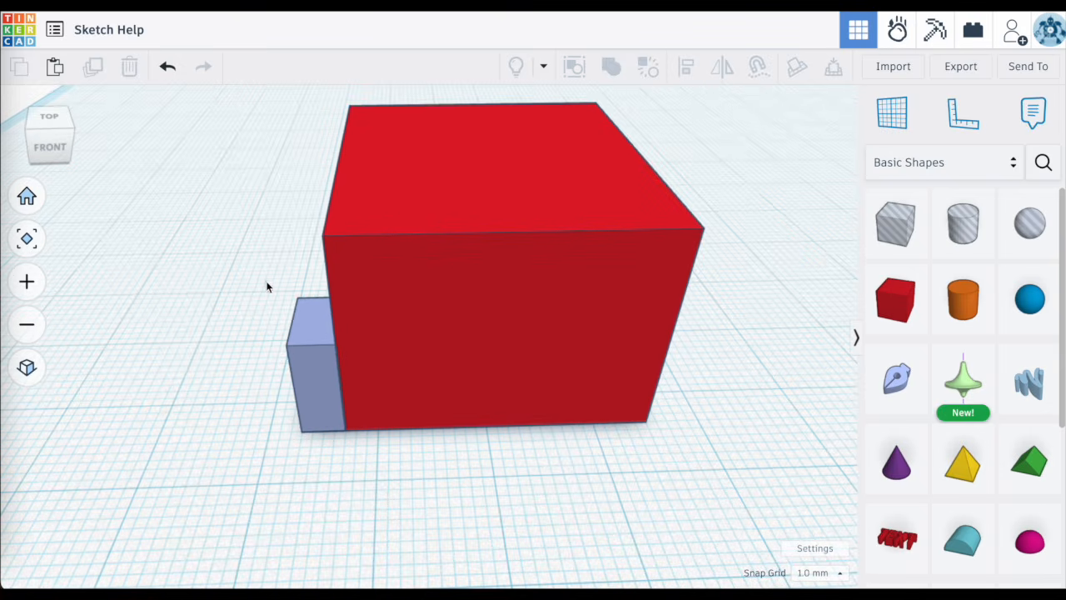
Select the red box and block for removal, and place a revolve shape in front of the orange cylinder without drawing a profile
{"action": "left_click_drag", "start_coordinate": [266, 280], "coordinate": [479, 441]}
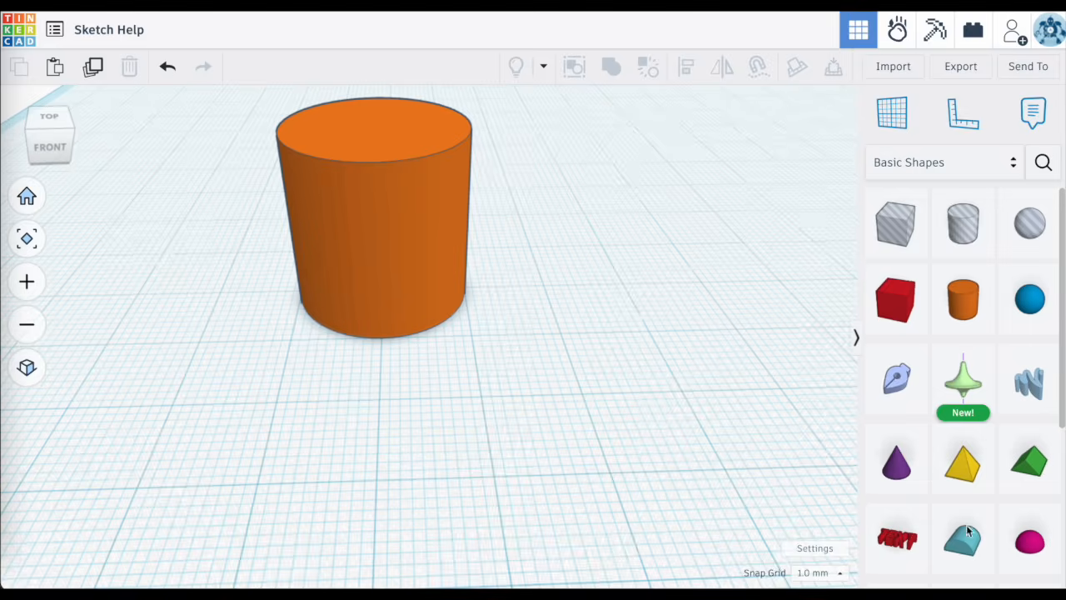
{"action": "left_click_drag", "start_coordinate": [963, 382], "coordinate": [360, 462]}
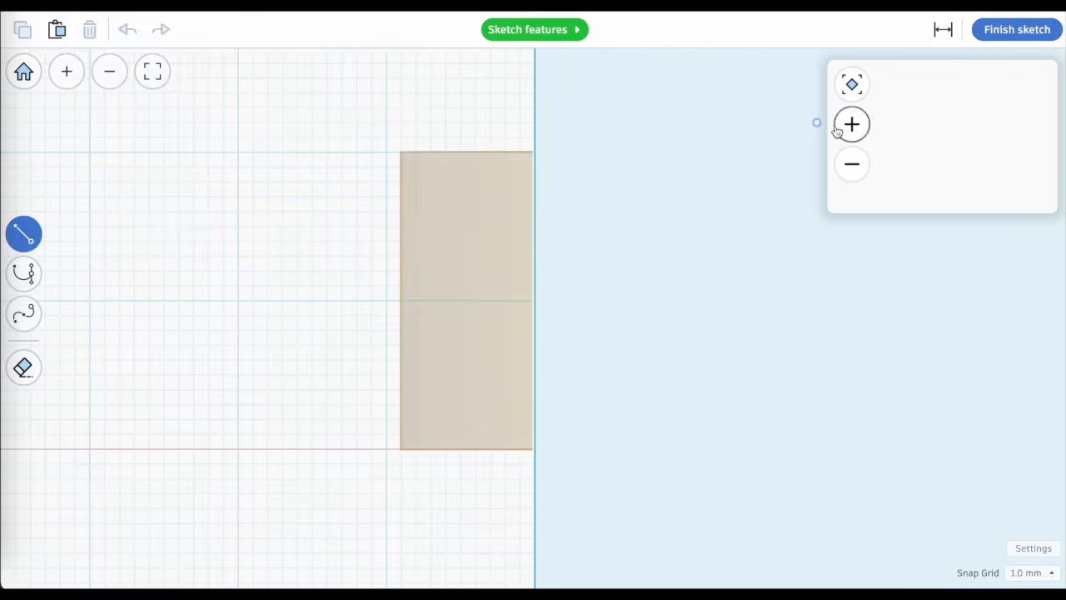
{"action": "left_click", "coordinate": [1017, 30]}
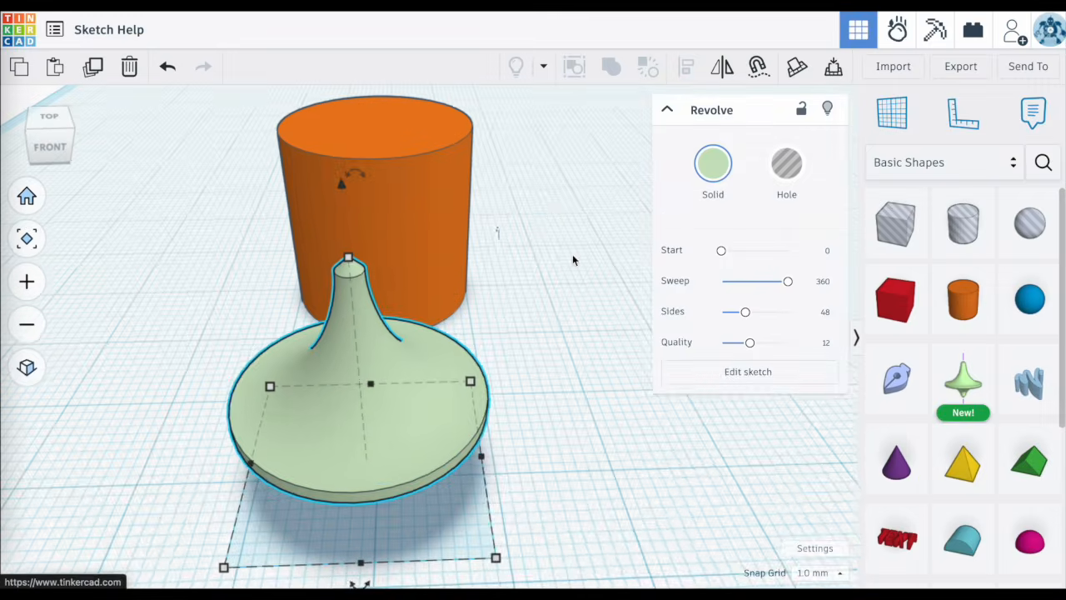
Align the revolve shape with the orange cylinder so that their centers match in the left-right direction
{"action": "left_click_drag", "start_coordinate": [540, 202], "coordinate": [264, 451]}
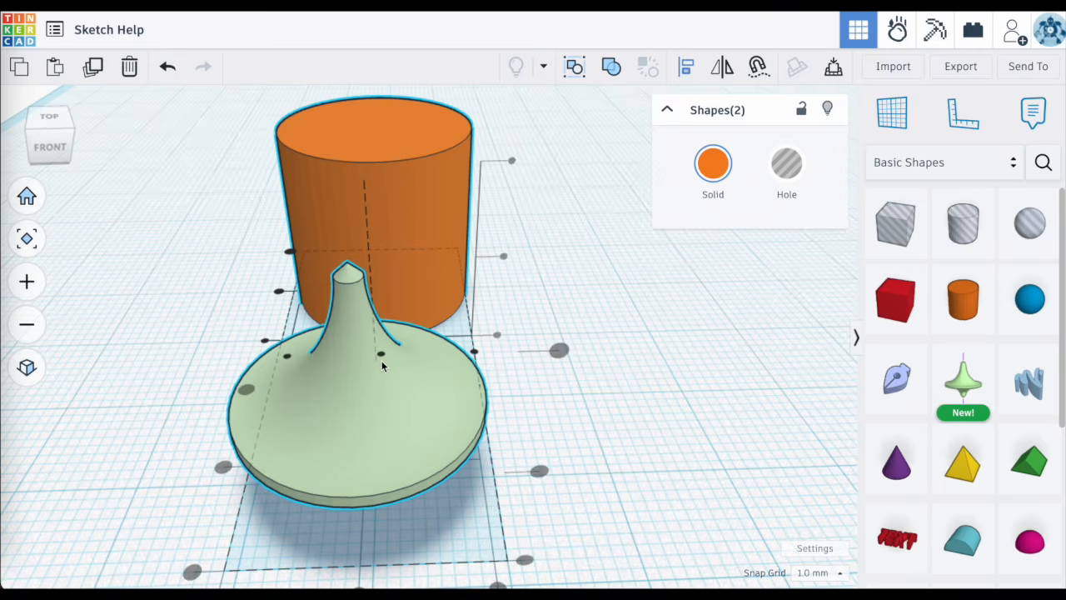
{"action": "left_click_drag", "start_coordinate": [382, 361], "coordinate": [383, 360]}
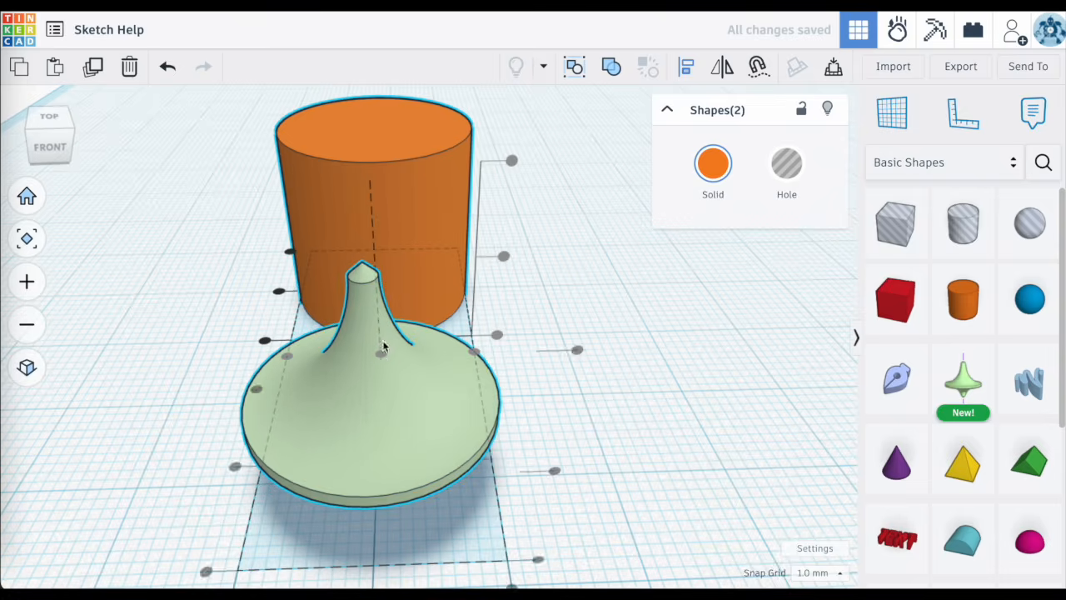
{"action": "left_click", "coordinate": [583, 395]}
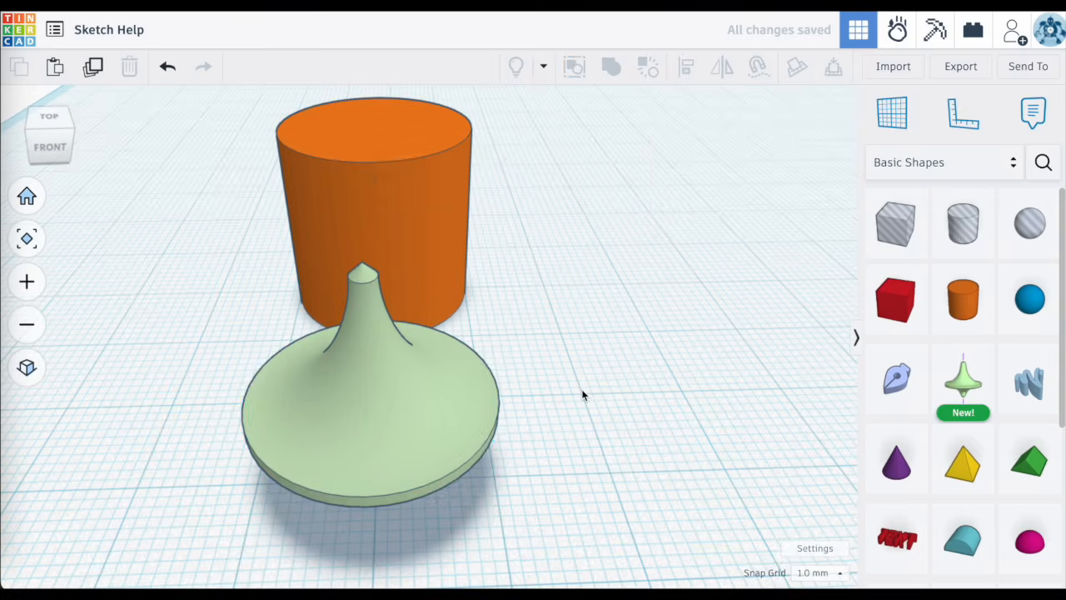
Reopen the revolve sketch, draw a closed 10 mm wide, 4 mm tall rectangle against the cylinder outline's left edge, just below mid-height, and finish it
{"action": "left_click", "coordinate": [327, 426]}
{"action": "double_click", "coordinate": [329, 419]}
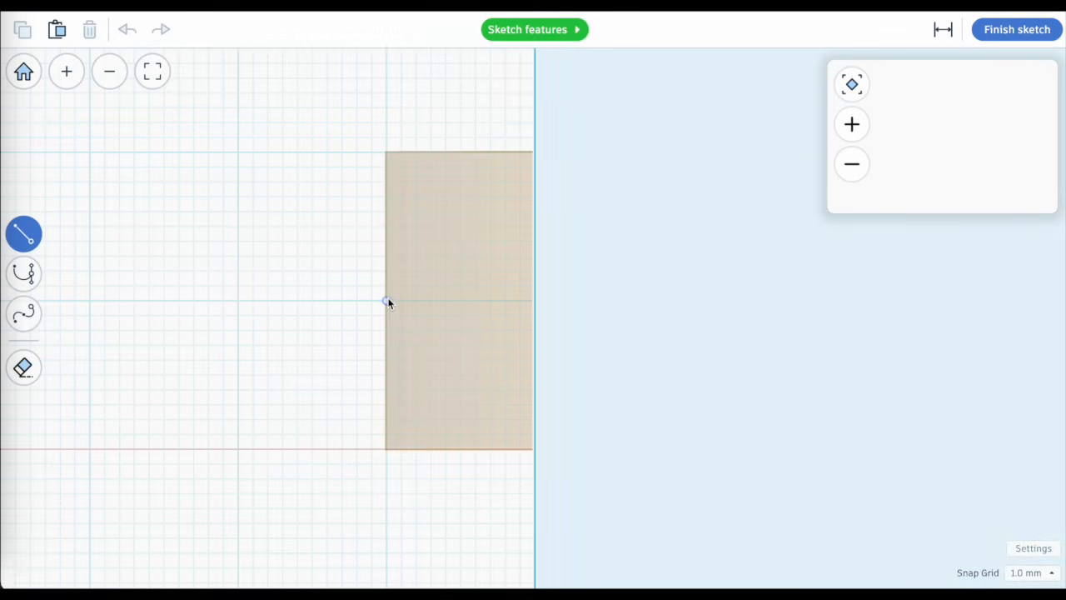
{"action": "left_click", "coordinate": [386, 301]}
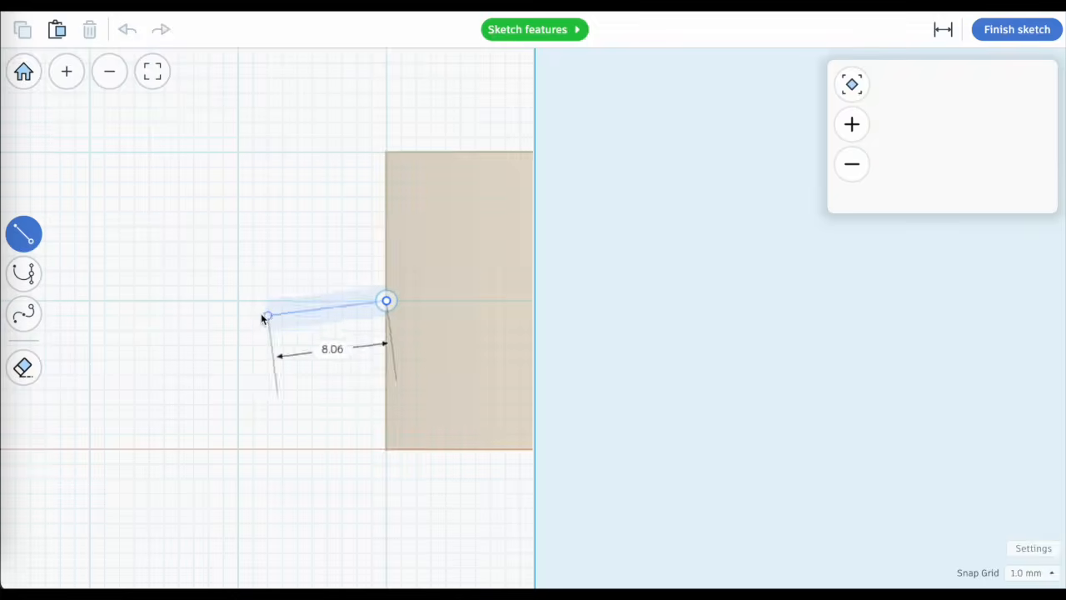
{"action": "left_click", "coordinate": [239, 300]}
{"action": "left_click", "coordinate": [238, 360]}
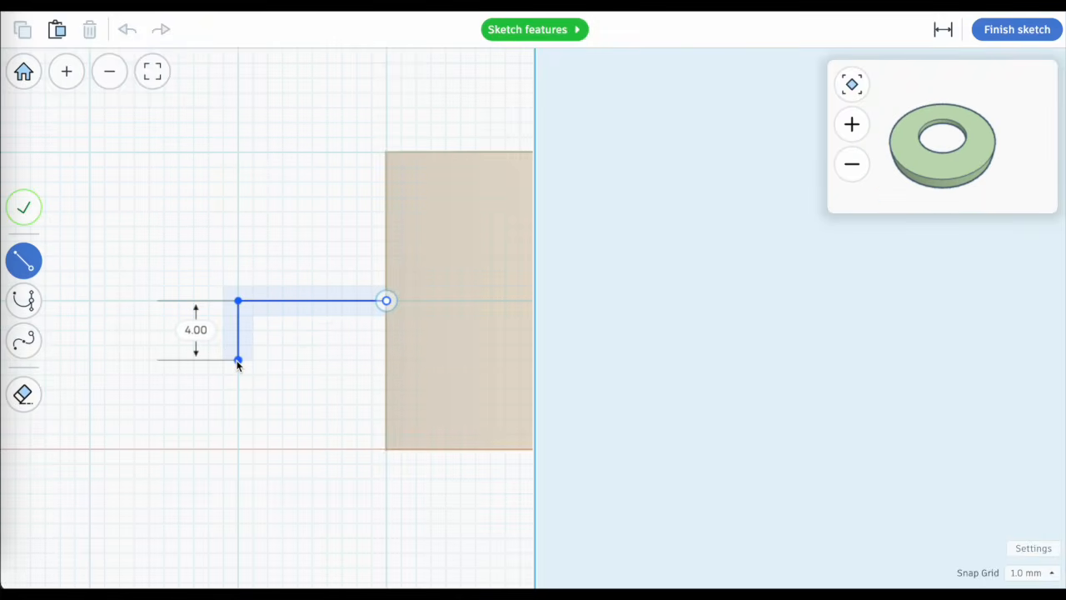
{"action": "left_click", "coordinate": [387, 360]}
{"action": "left_click", "coordinate": [387, 300]}
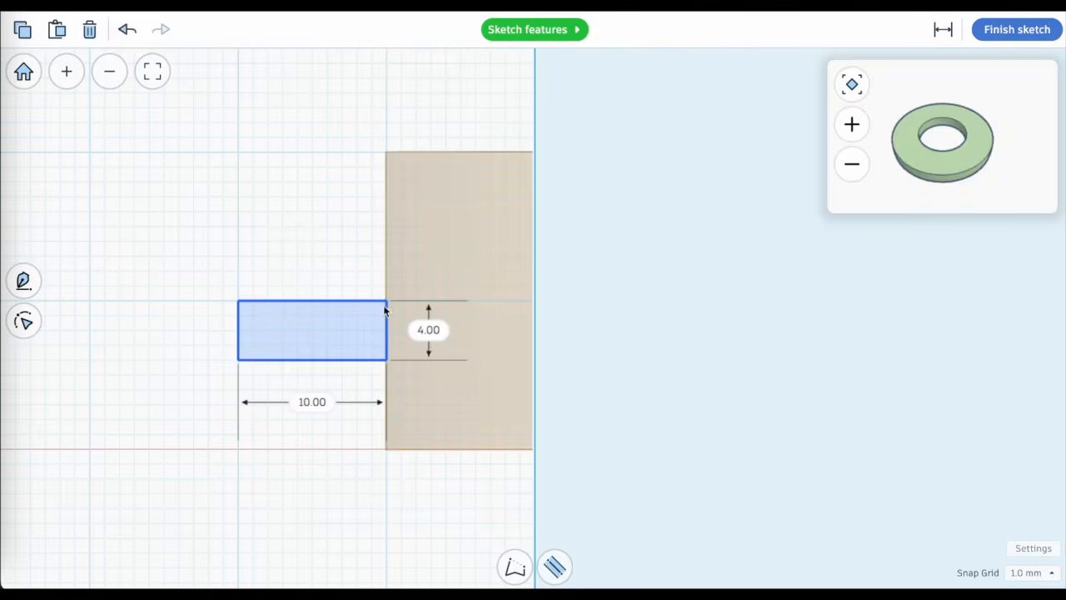
{"action": "left_click", "coordinate": [1020, 32]}
Align the revolved ring with the orange cylinder so that their centers match in the front-to-back direction, and inspect the fit
{"action": "scroll", "coordinate": [543, 217], "scroll_direction": "up", "scroll_amount": 5}
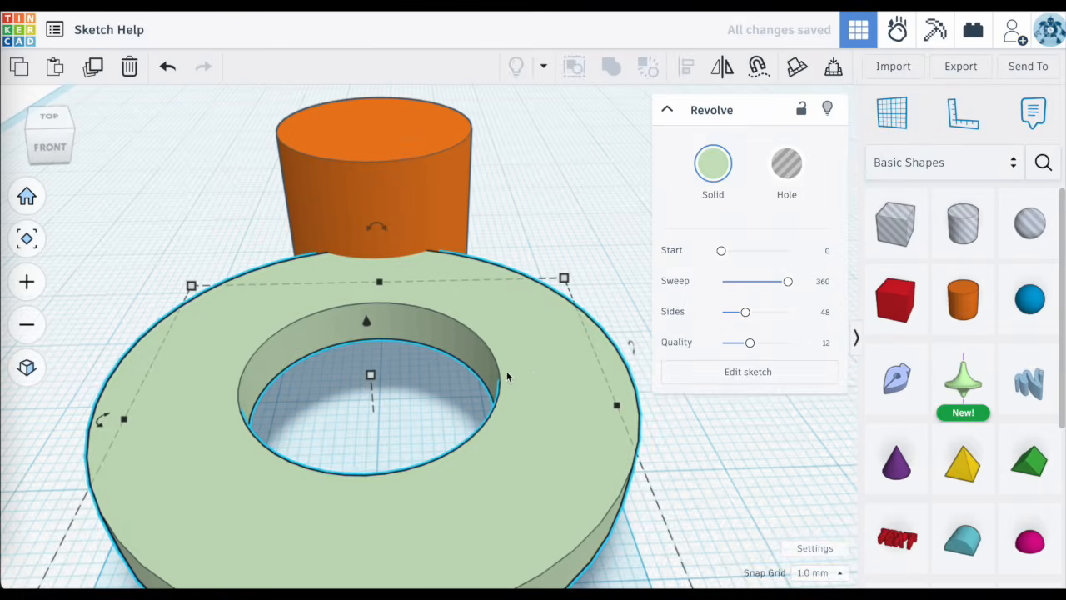
{"action": "left_click", "coordinate": [541, 217]}
{"action": "left_click_drag", "start_coordinate": [526, 206], "coordinate": [381, 352]}
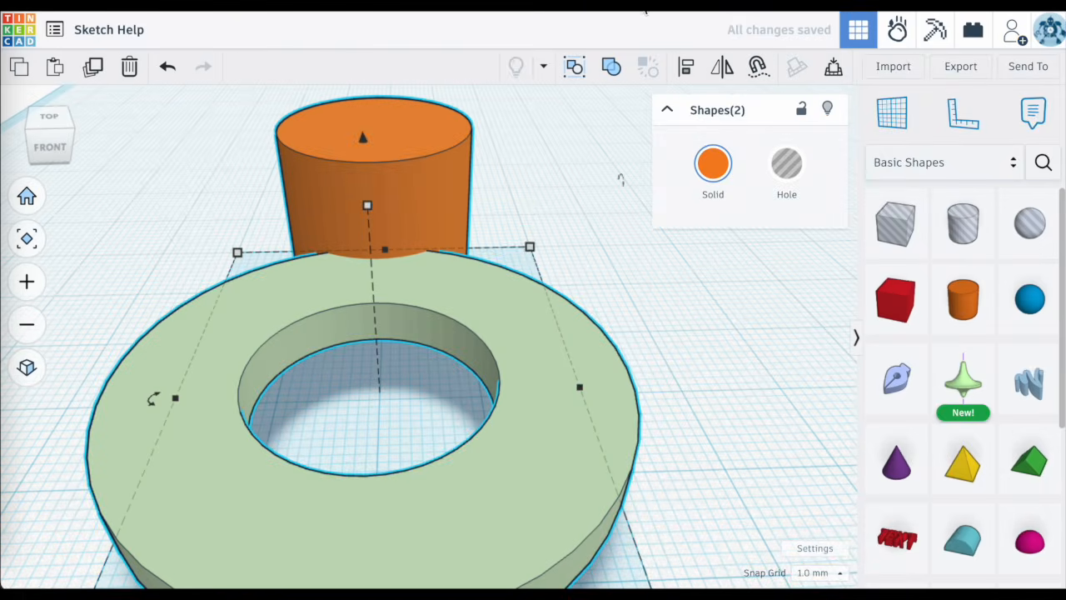
{"action": "left_click", "coordinate": [691, 73]}
{"action": "scroll", "coordinate": [358, 359], "scroll_direction": "down", "scroll_amount": 5}
{"action": "left_click", "coordinate": [312, 352]}
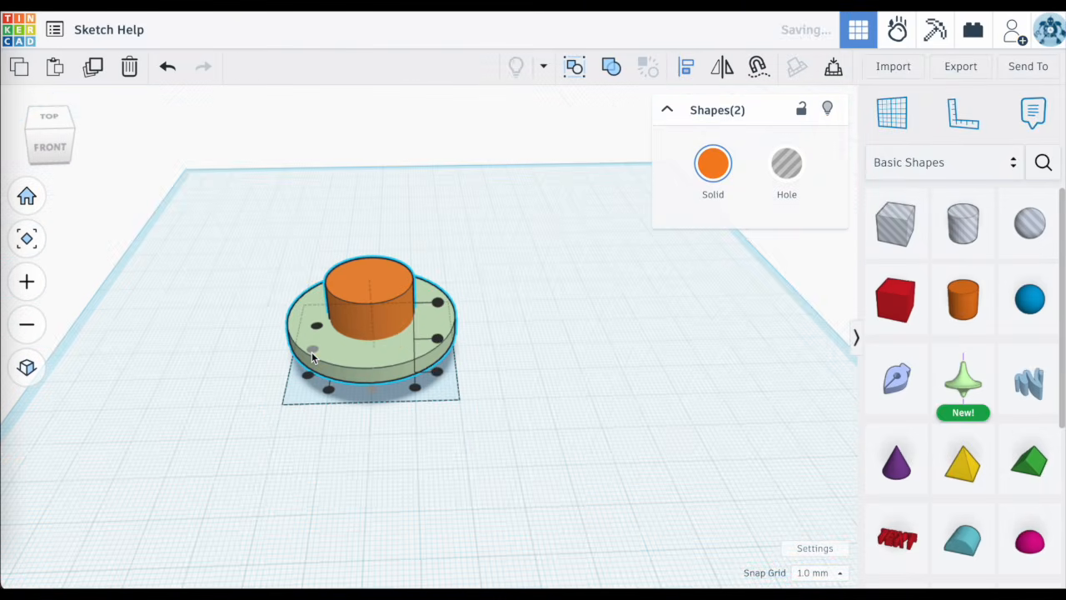
{"action": "left_click", "coordinate": [506, 375]}
{"action": "scroll", "coordinate": [410, 332], "scroll_direction": "up", "scroll_amount": 8}
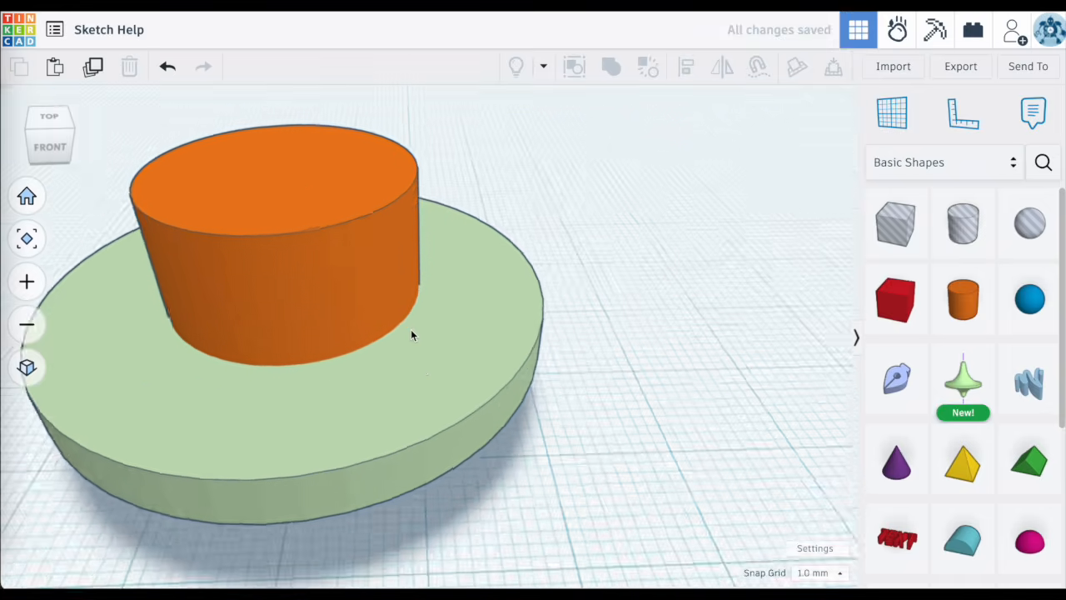
{"action": "right_click_drag", "start_coordinate": [411, 333], "coordinate": [383, 327]}
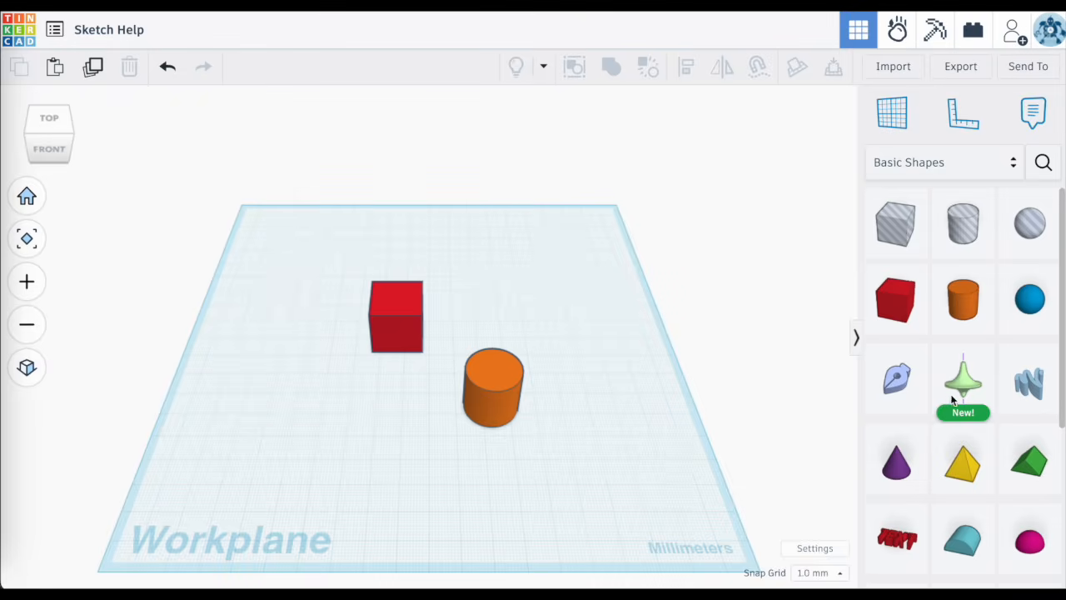
Place a revolve shape in front of the red box without drawing a profile, and rotate it a quarter turn about its vertical axis
{"action": "left_click_drag", "start_coordinate": [962, 382], "coordinate": [397, 402]}
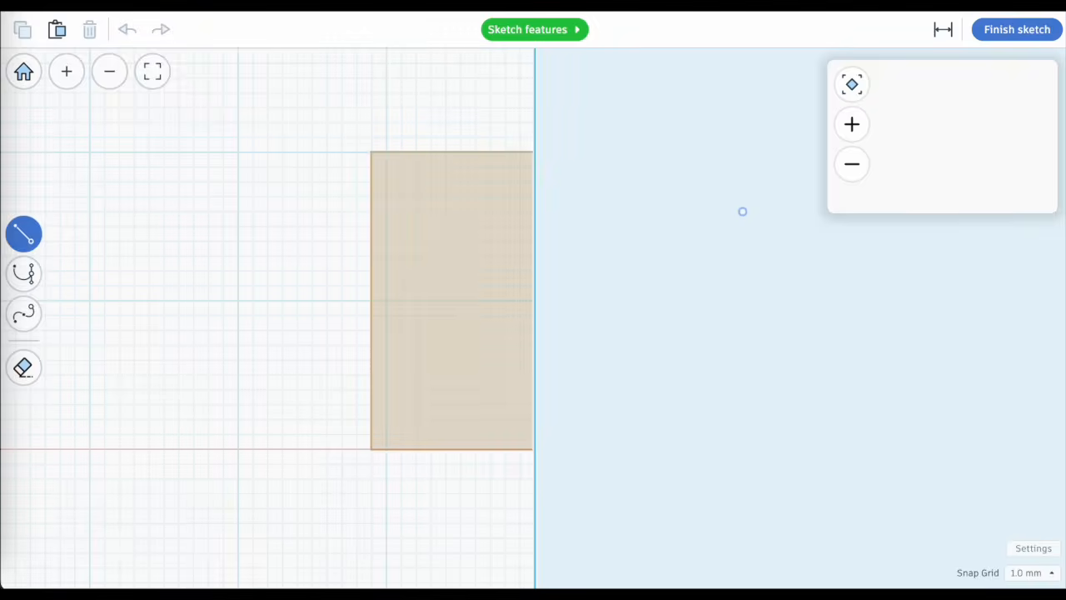
{"action": "left_click", "coordinate": [1015, 29]}
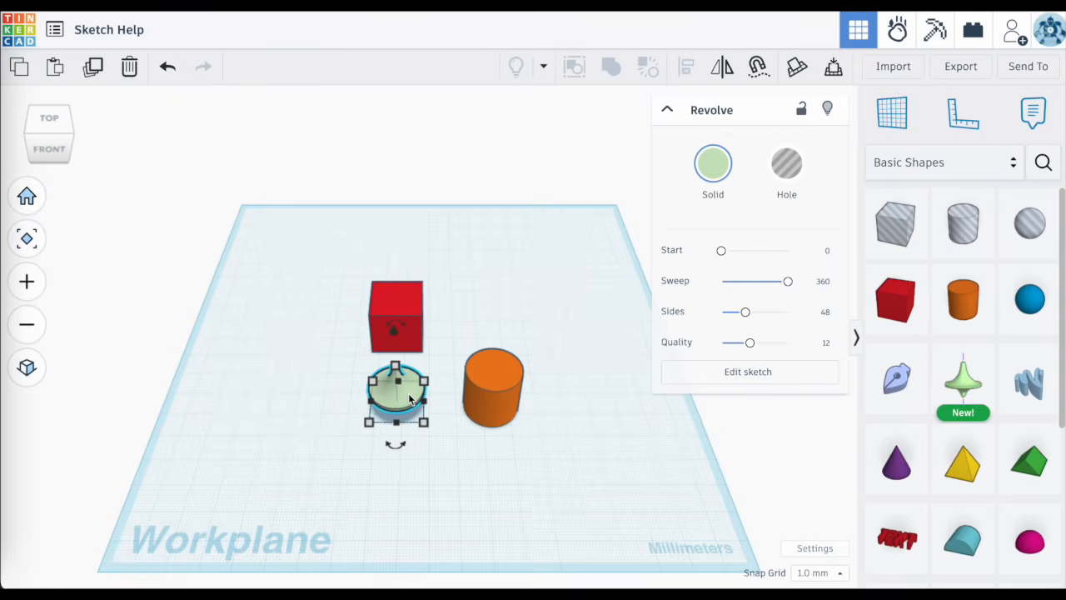
{"action": "left_click_drag", "start_coordinate": [396, 448], "coordinate": [396, 454]}
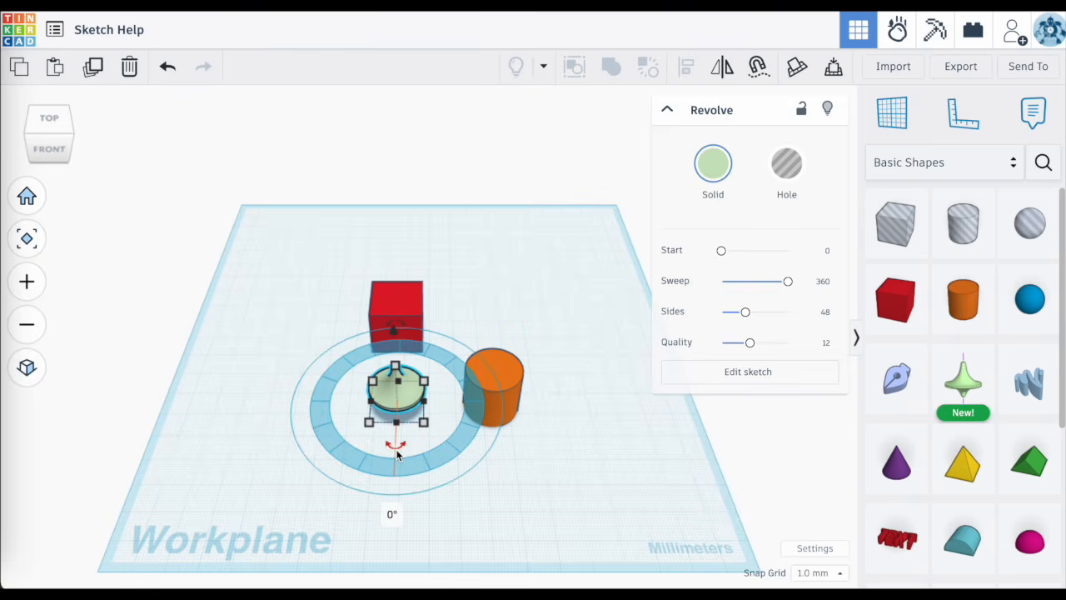
{"action": "left_click_drag", "start_coordinate": [396, 454], "coordinate": [315, 400]}
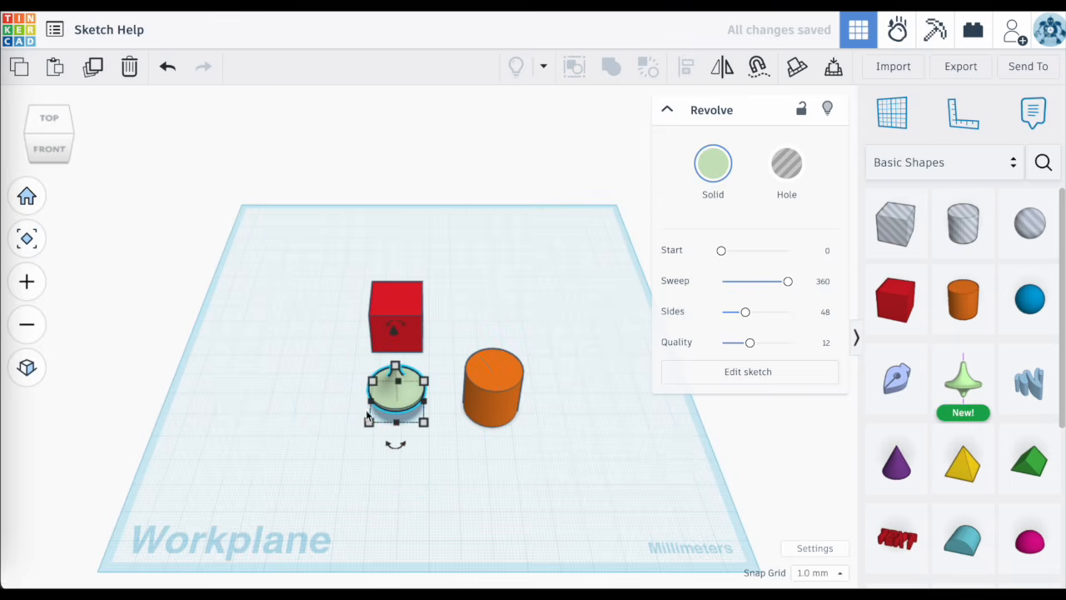
Reopen the rotated revolve shape's sketch to examine the outlines of the neighboring shapes, and finish it without drawing
{"action": "double_click", "coordinate": [394, 396]}
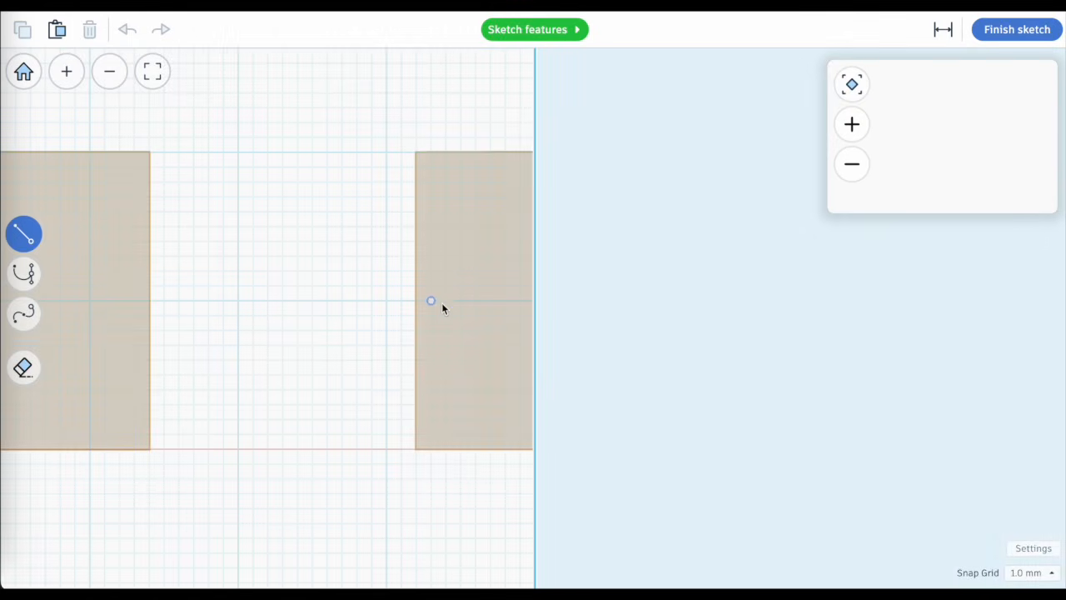
{"action": "left_click", "coordinate": [1012, 29]}
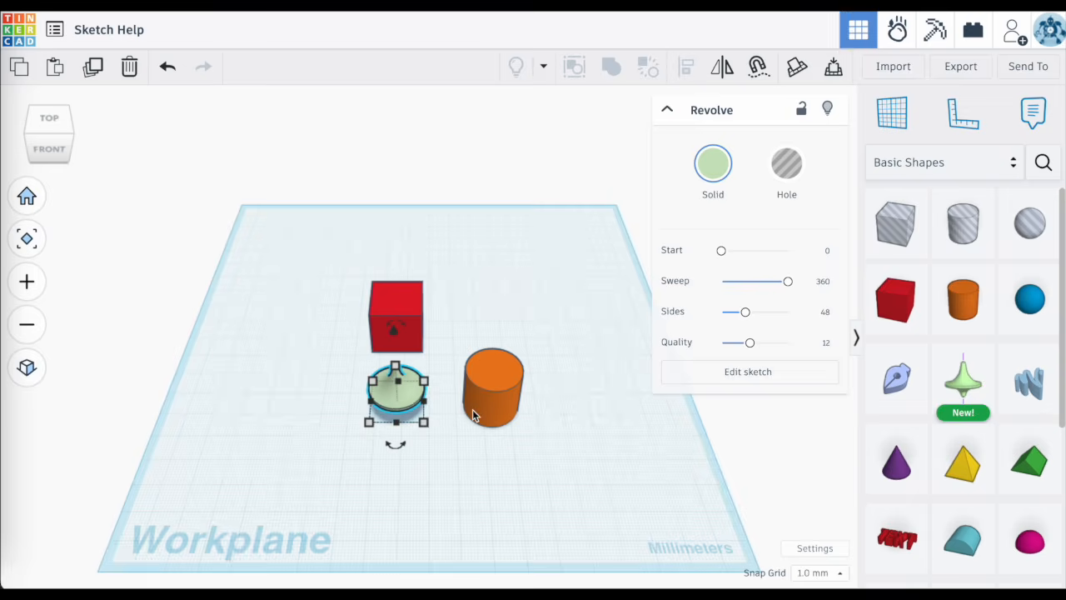
{"action": "left_click", "coordinate": [312, 422]}
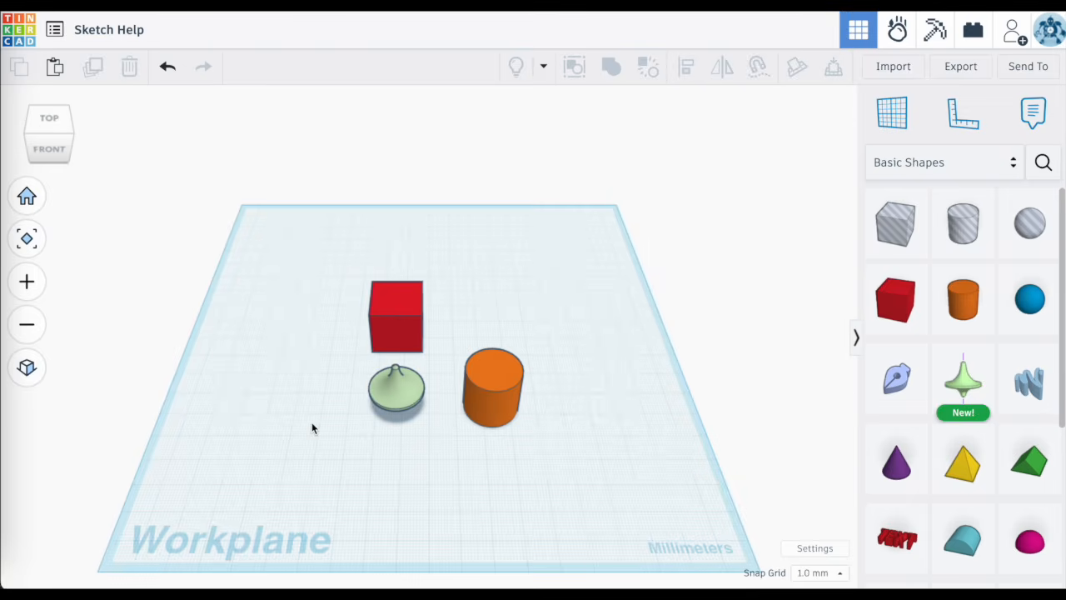
Tip the revolve shape 90° onto its side so that its point faces the front of the workplane
{"action": "right_click_drag", "start_coordinate": [312, 422], "coordinate": [495, 373]}
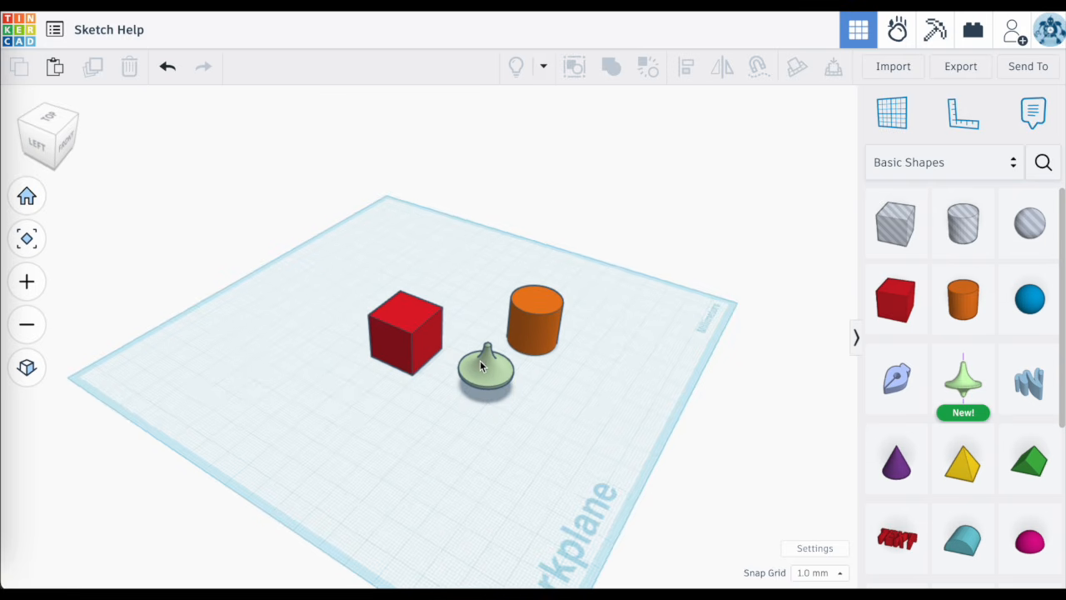
{"action": "left_click", "coordinate": [481, 365]}
{"action": "left_click_drag", "start_coordinate": [506, 308], "coordinate": [533, 367]}
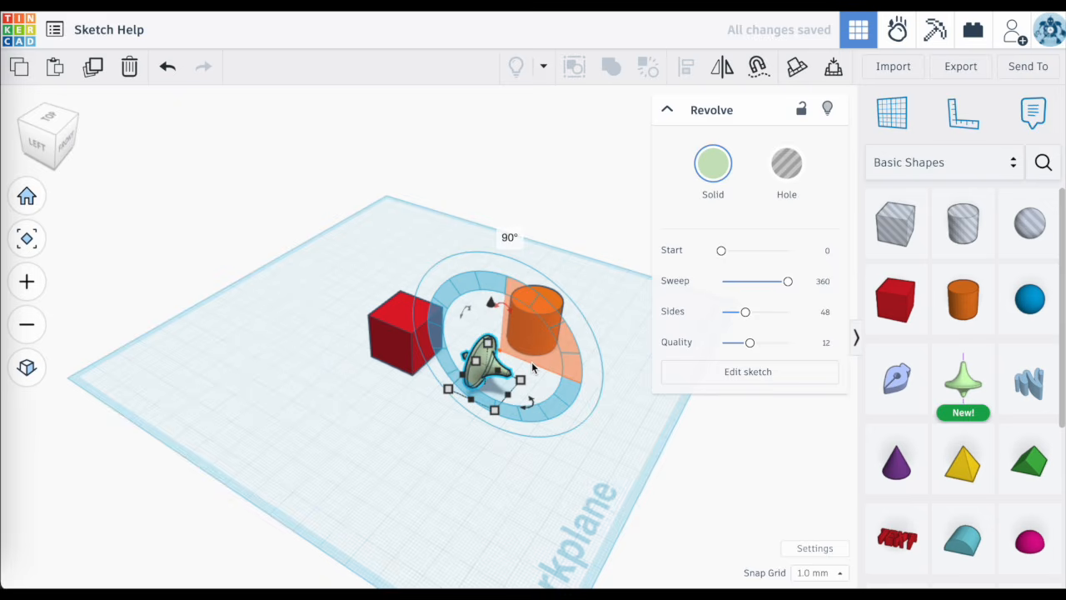
{"action": "left_click", "coordinate": [469, 441]}
Reopen the revolve sketch, draw a closed 3 mm wide, 4 mm tall rectangle on the outline's upper edge, and finish it
{"action": "left_click", "coordinate": [476, 361]}
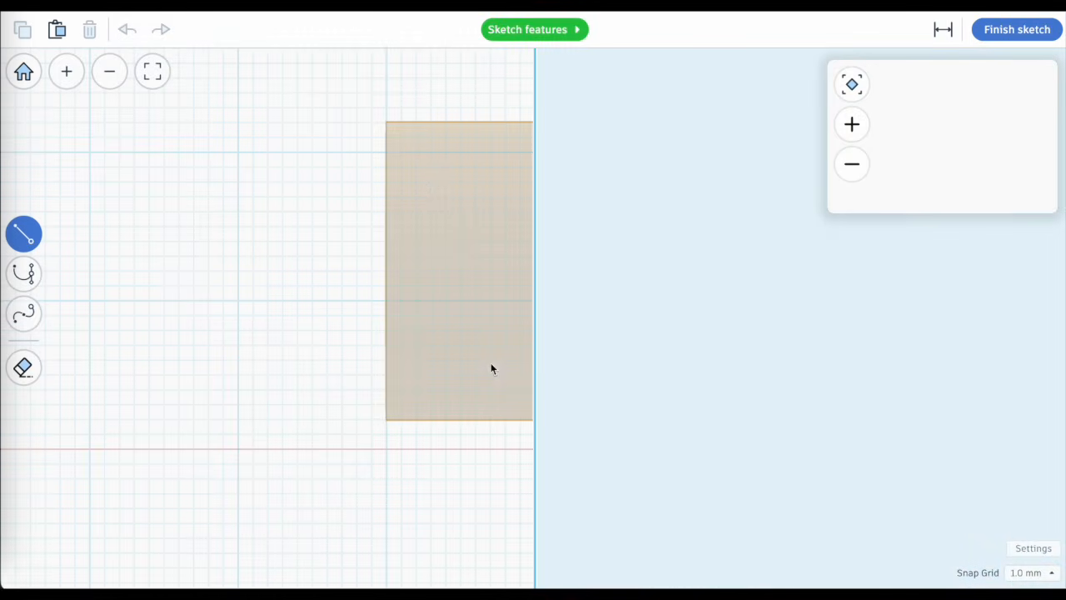
{"action": "left_click", "coordinate": [431, 122]}
{"action": "left_click", "coordinate": [431, 64]}
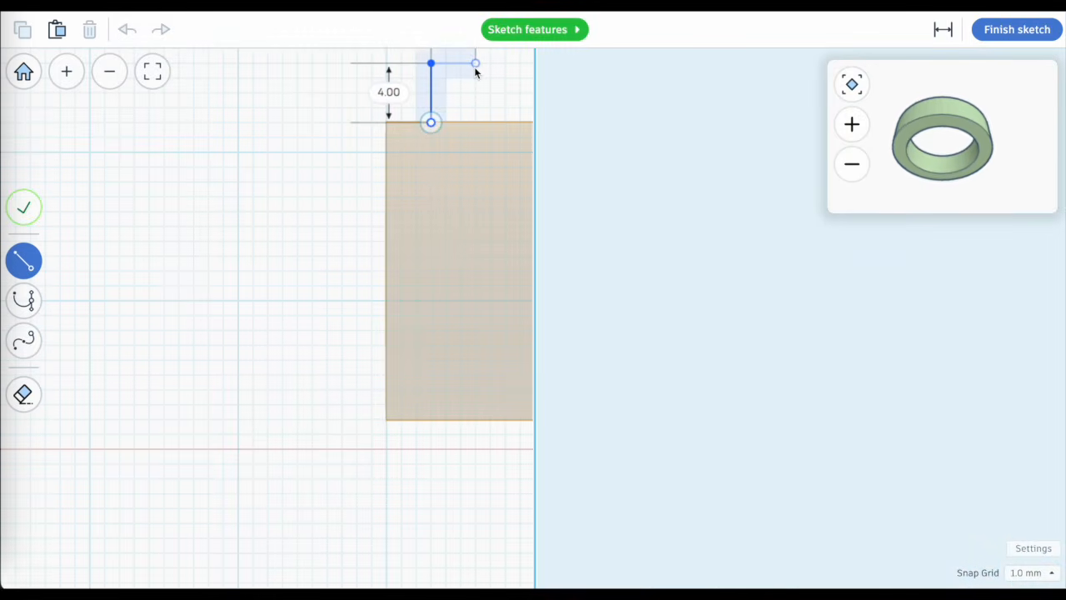
{"action": "left_click", "coordinate": [476, 64]}
{"action": "left_click", "coordinate": [475, 122]}
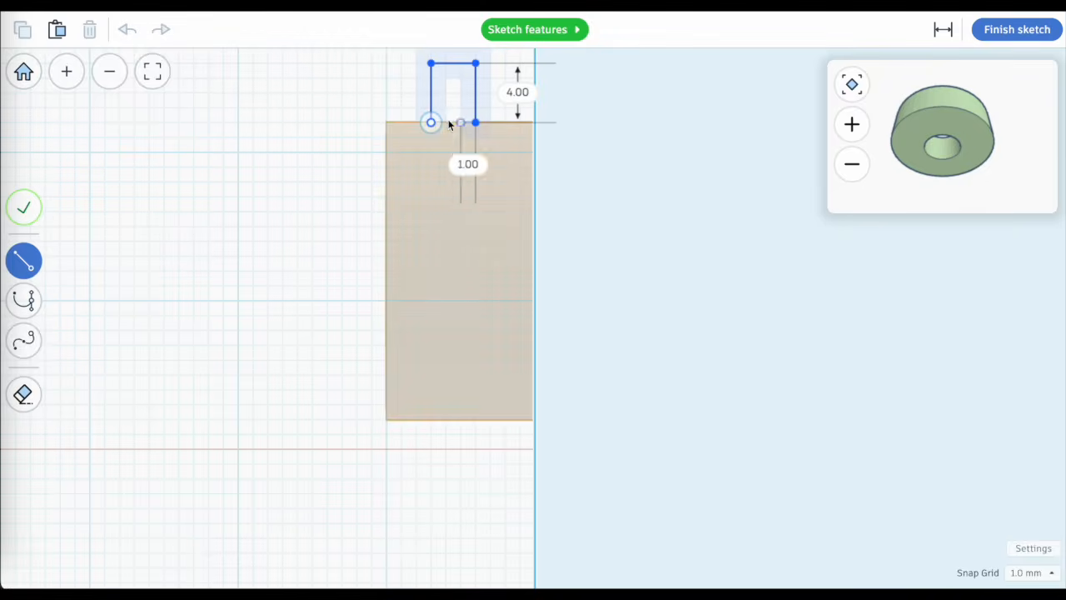
{"action": "left_click", "coordinate": [431, 122]}
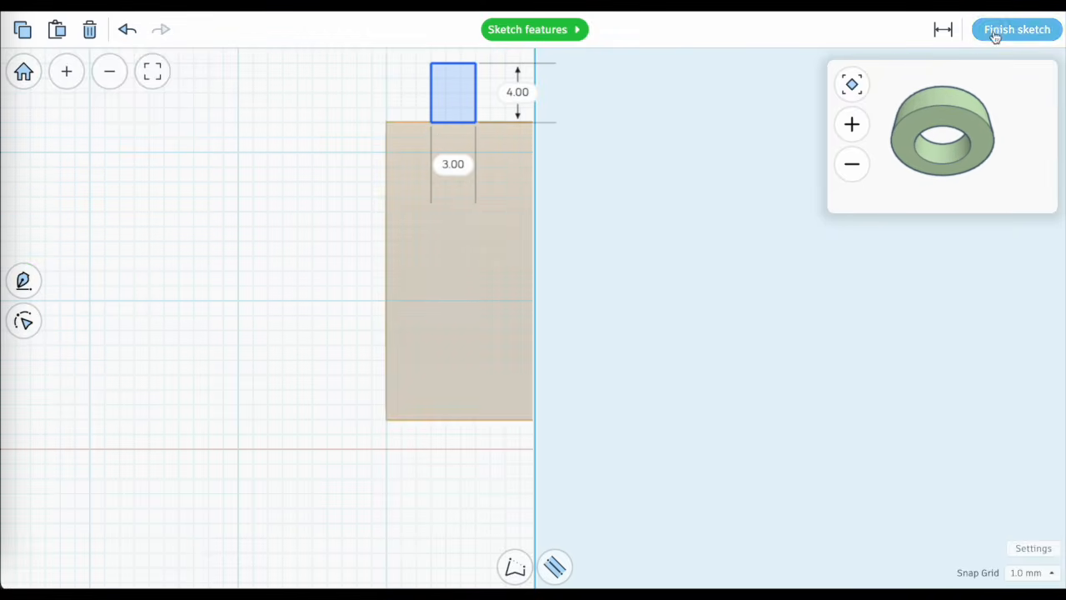
{"action": "left_click", "coordinate": [995, 37]}
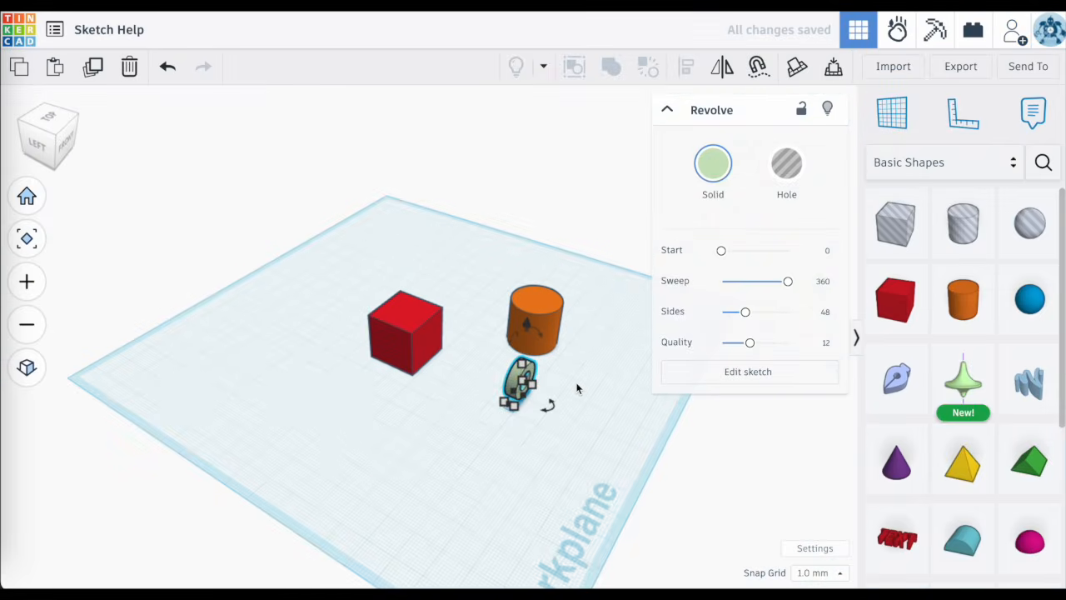
{"action": "left_click", "coordinate": [576, 388]}
{"action": "mouse_move", "coordinate": [577, 389]}
{"action": "right_mouse_down"}
{"action": "mouse_move", "coordinate": [503, 388]}
{"action": "mouse_move", "coordinate": [560, 392]}
{"action": "right_mouse_up"}
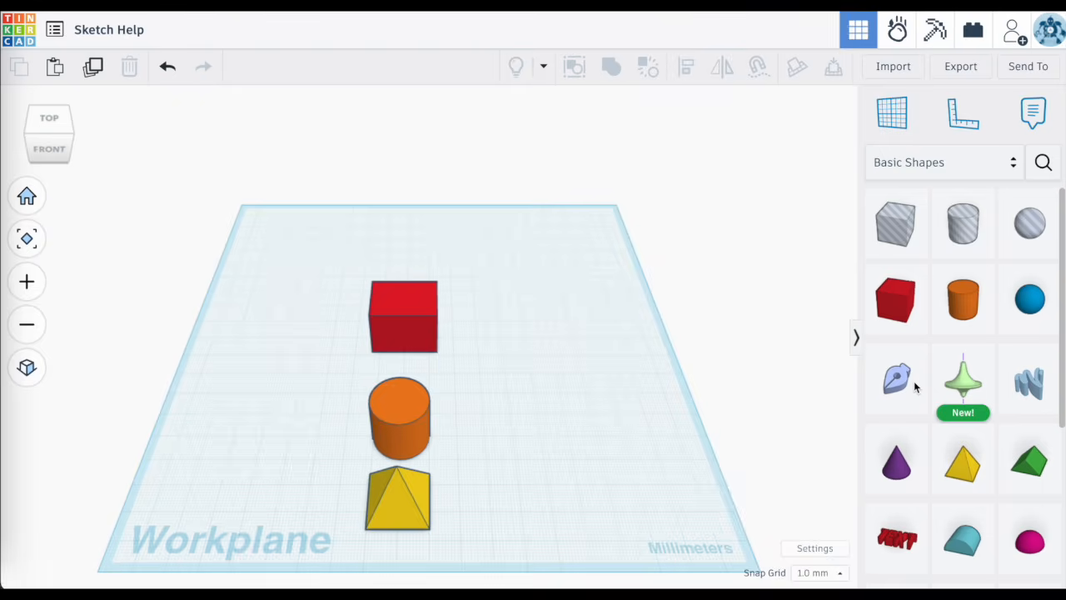
Place a revolve shape between the red box and the orange cylinder without drawing a profile
{"action": "mouse_move", "coordinate": [963, 379]}
{"action": "left_mouse_down"}
{"action": "mouse_move", "coordinate": [881, 407]}
{"action": "mouse_move", "coordinate": [557, 370]}
{"action": "mouse_move", "coordinate": [408, 390]}
{"action": "left_mouse_up"}
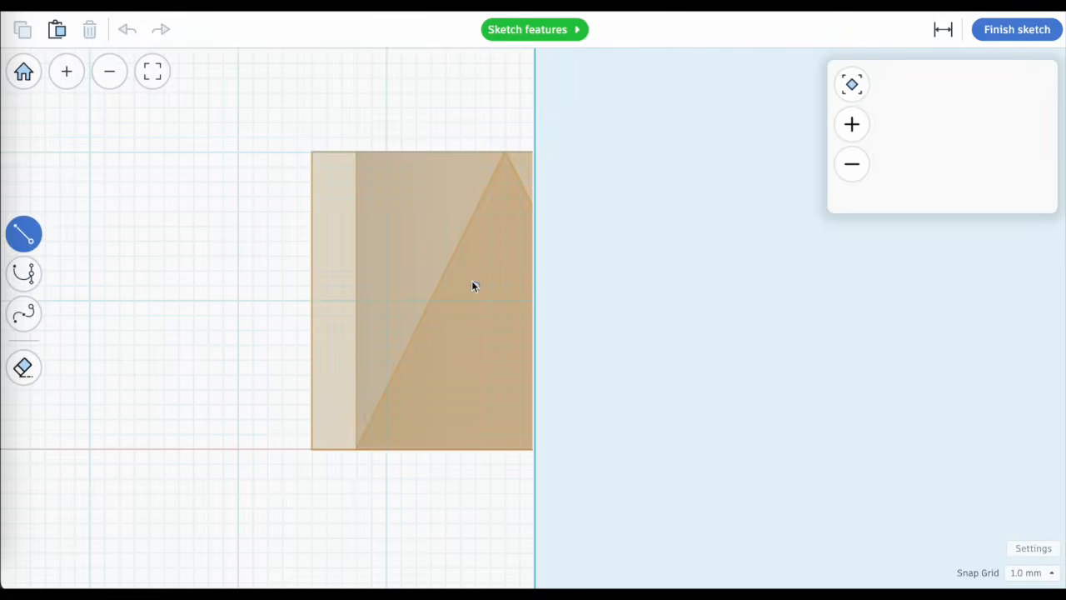
{"action": "left_click", "coordinate": [1008, 34]}
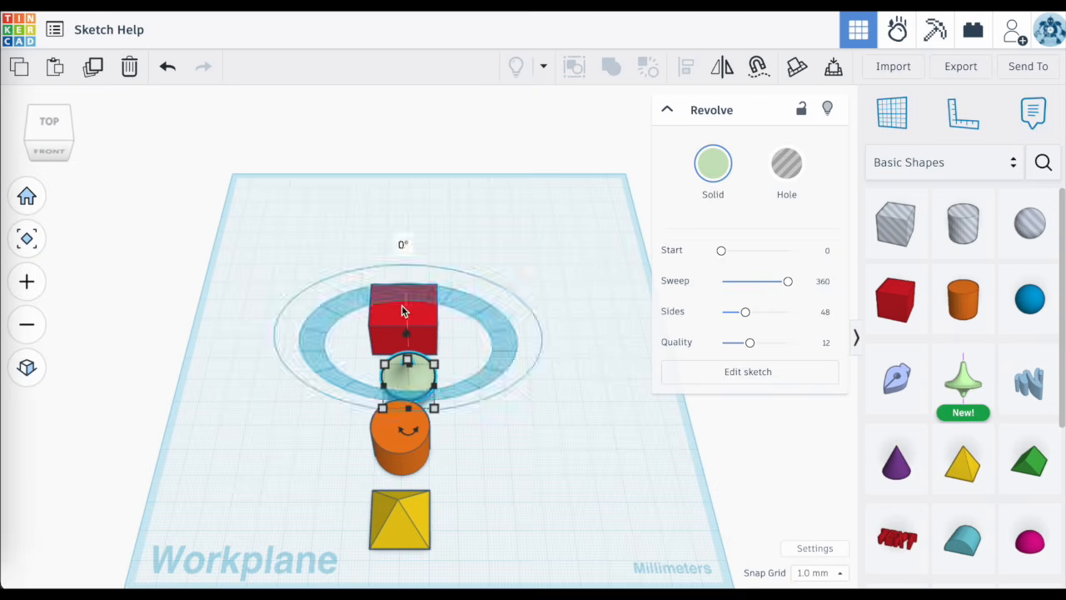
{"action": "left_click", "coordinate": [407, 360]}
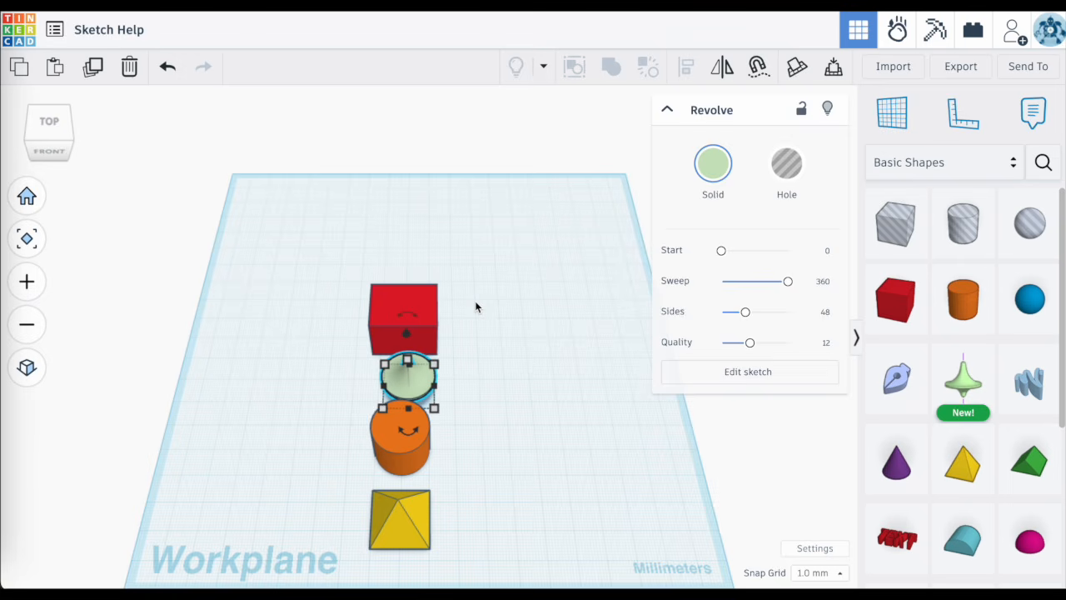
Reopen the revolve sketch to examine the overlapping outlines of the box, cylinder and pyramid, and finish it without drawing
{"action": "left_click", "coordinate": [406, 375]}
{"action": "double_click", "coordinate": [407, 377]}
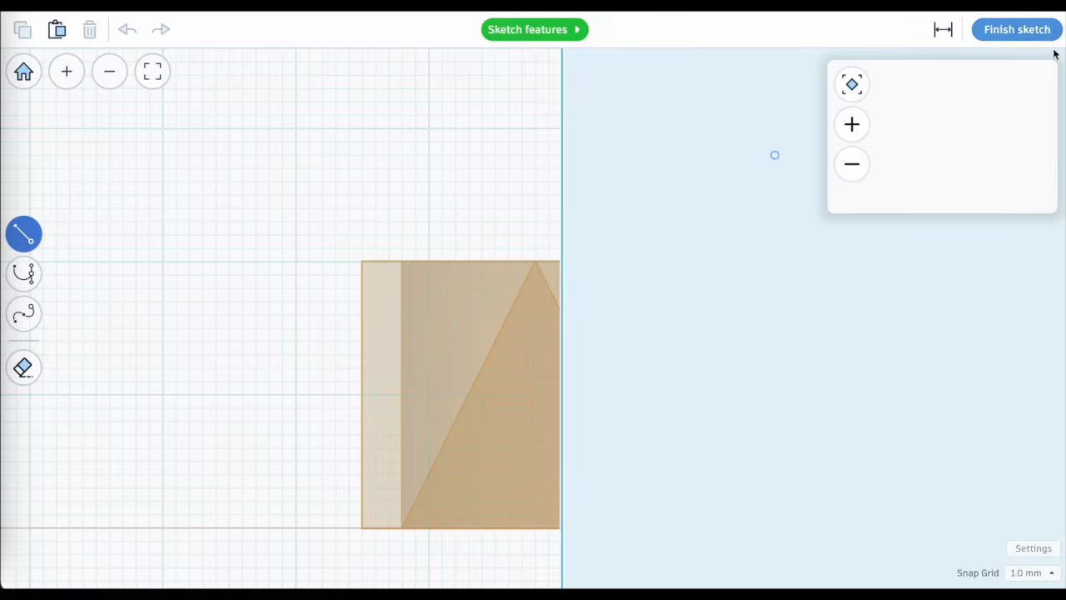
{"action": "left_click", "coordinate": [1020, 33]}
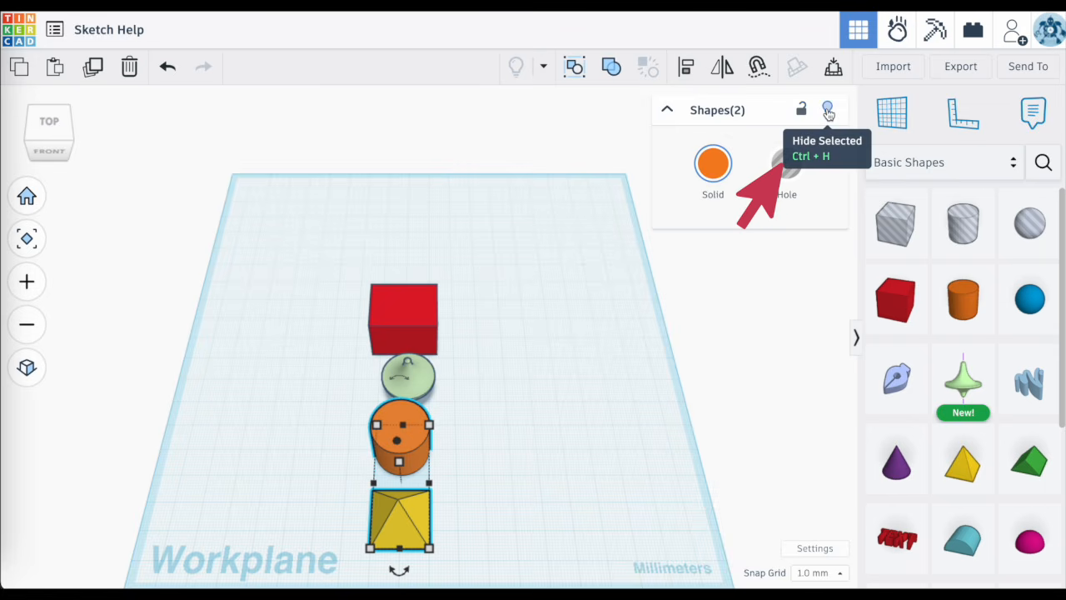
Hide the orange cylinder and yellow pyramid, and check the remaining outline in the revolve sketch
{"action": "left_click", "coordinate": [828, 110]}
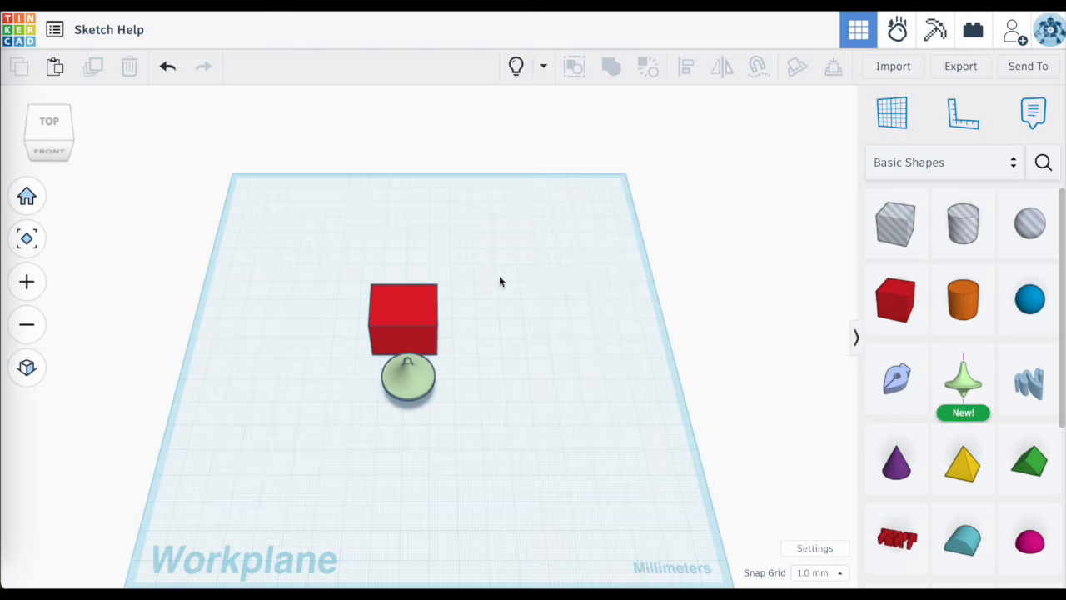
{"action": "left_click", "coordinate": [404, 380]}
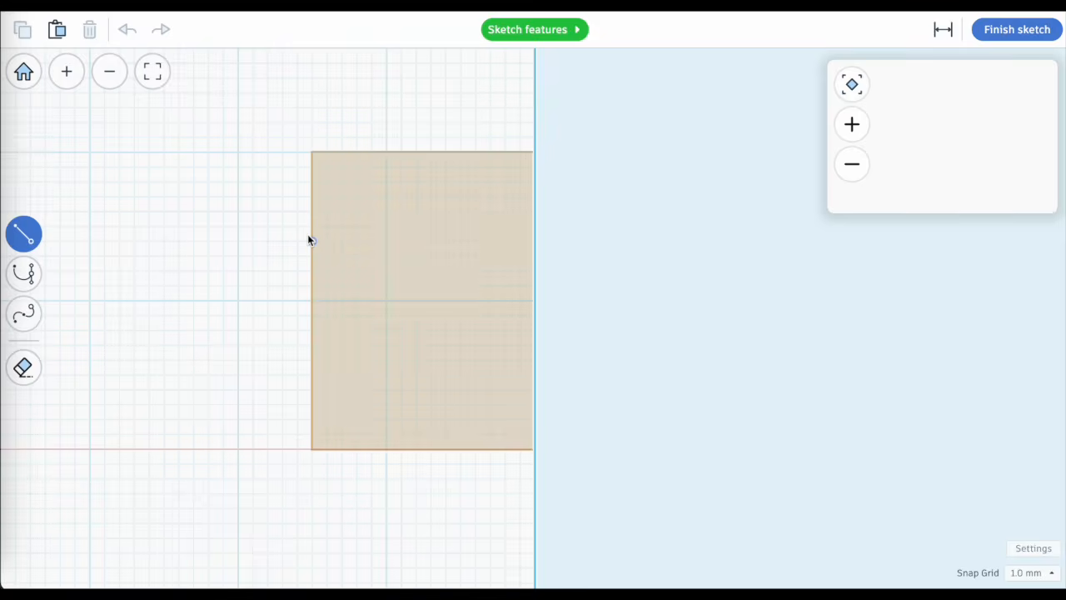
{"action": "left_click", "coordinate": [1027, 34]}
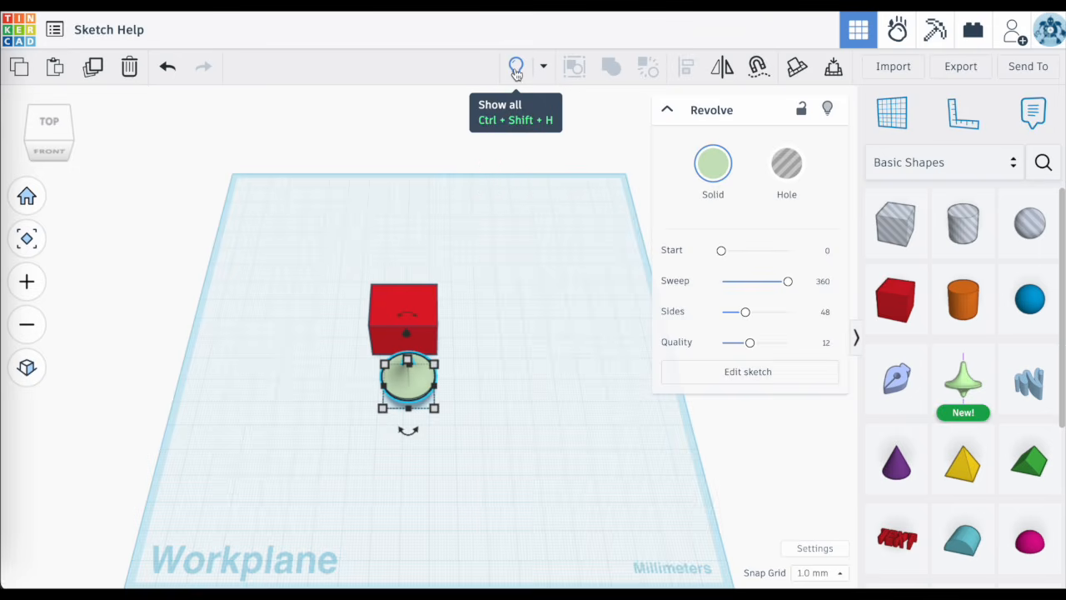
Show all hidden shapes again and clear the selection
{"action": "left_click", "coordinate": [517, 68]}
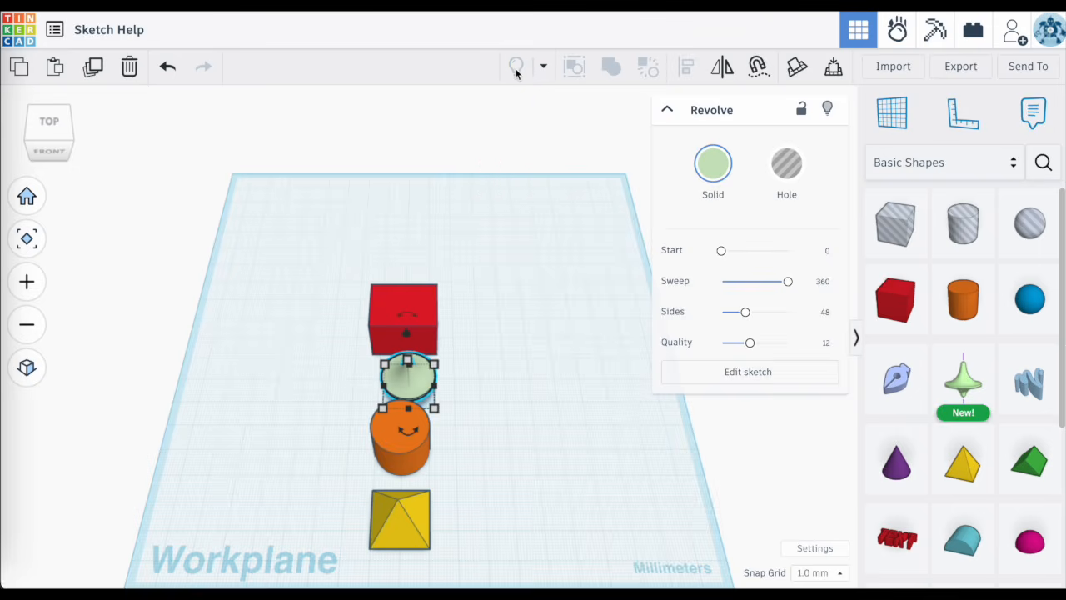
{"action": "left_click", "coordinate": [487, 383]}
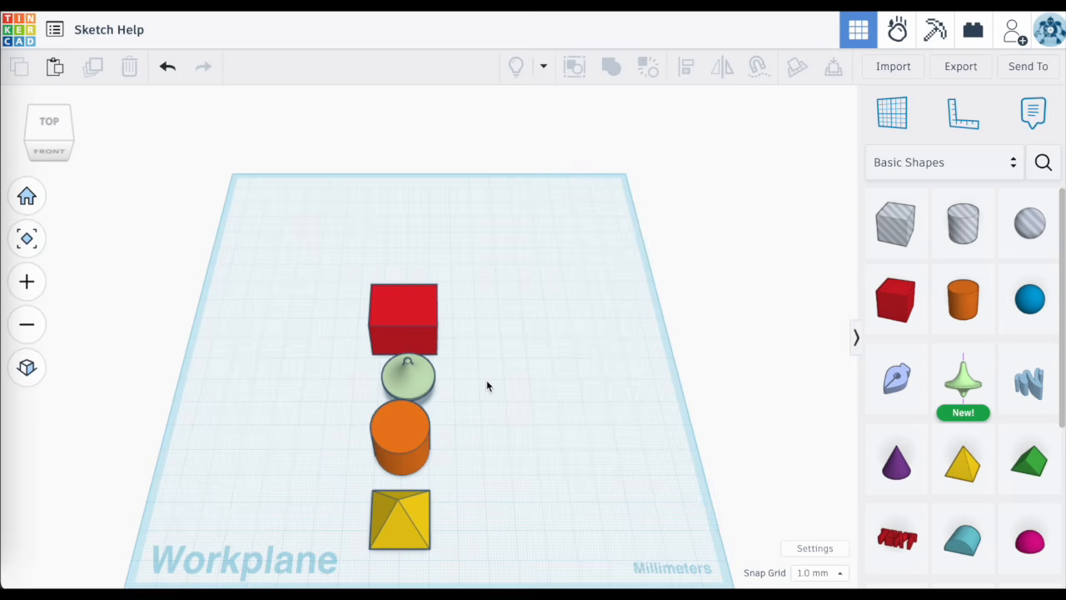